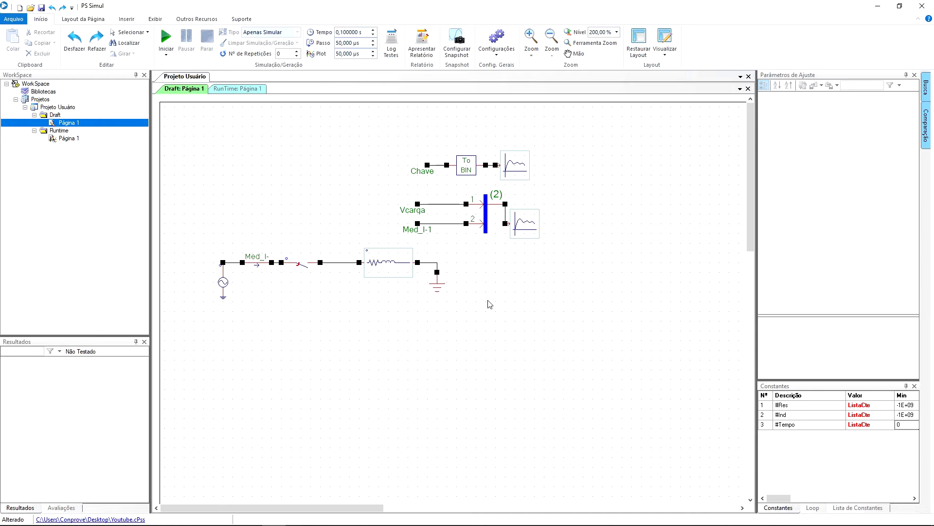
Move the ground and the RL load farther right along the main line to make room in the circuit
{"action": "left_click", "coordinate": [444, 291]}
{"action": "left_click_drag", "start_coordinate": [444, 291], "coordinate": [551, 291]}
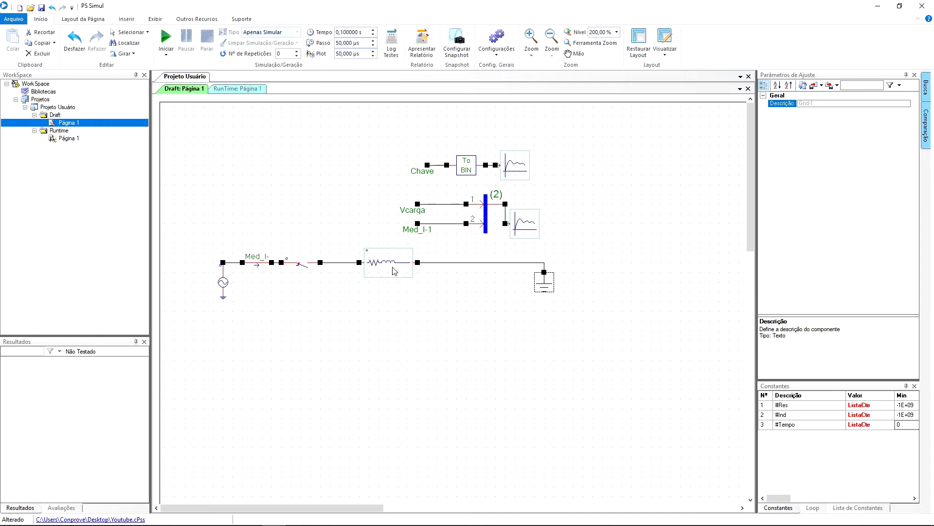
{"action": "left_click_drag", "start_coordinate": [394, 271], "coordinate": [501, 271]}
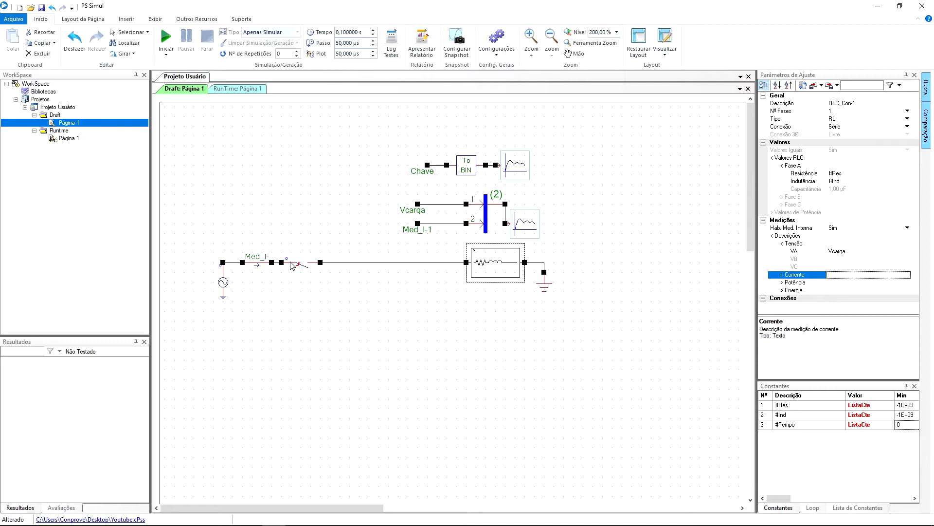
Lower the timed switch and its connecting wires below the main line to form a bypass branch between the current meter and the RL load
{"action": "left_click_drag", "start_coordinate": [291, 265], "coordinate": [371, 323]}
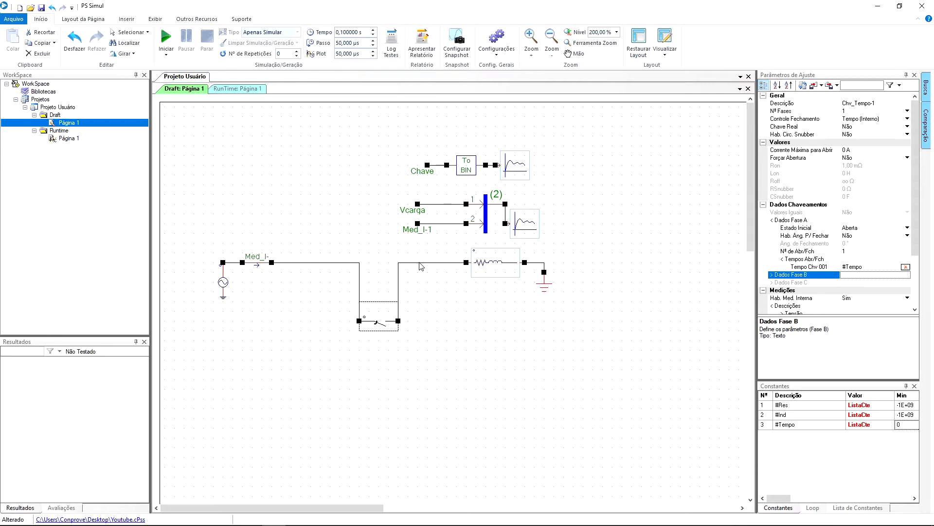
{"action": "left_click_drag", "start_coordinate": [421, 266], "coordinate": [427, 325]}
{"action": "left_click", "coordinate": [331, 265]}
{"action": "left_click_drag", "start_coordinate": [331, 267], "coordinate": [329, 322]}
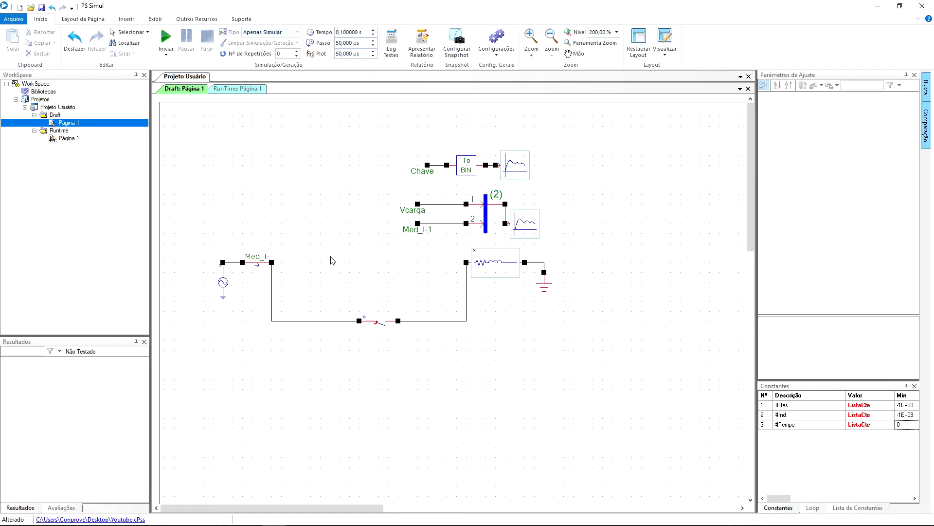
Place two Chv Tempo 1Ø switches on the main line, one after the current meter and one before the RL load
{"action": "left_click", "coordinate": [122, 19]}
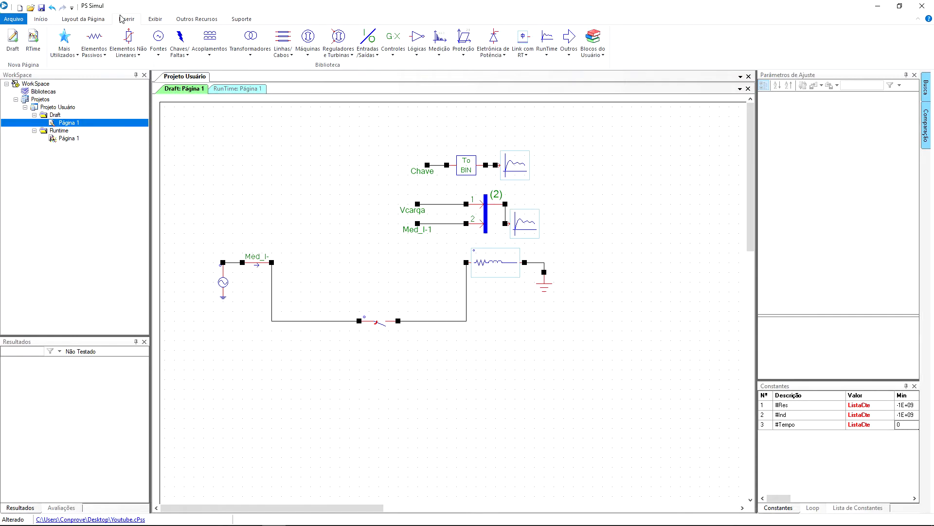
{"action": "left_click", "coordinate": [180, 54]}
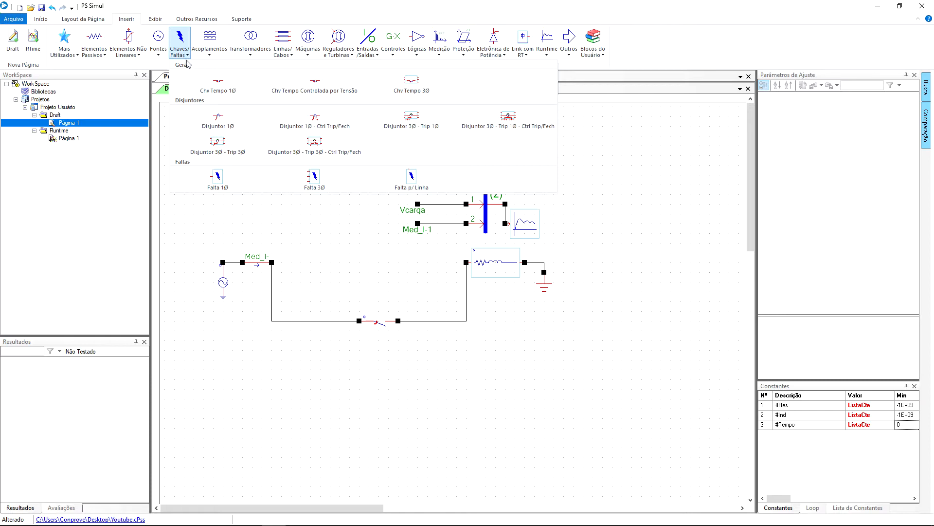
{"action": "left_click", "coordinate": [218, 84]}
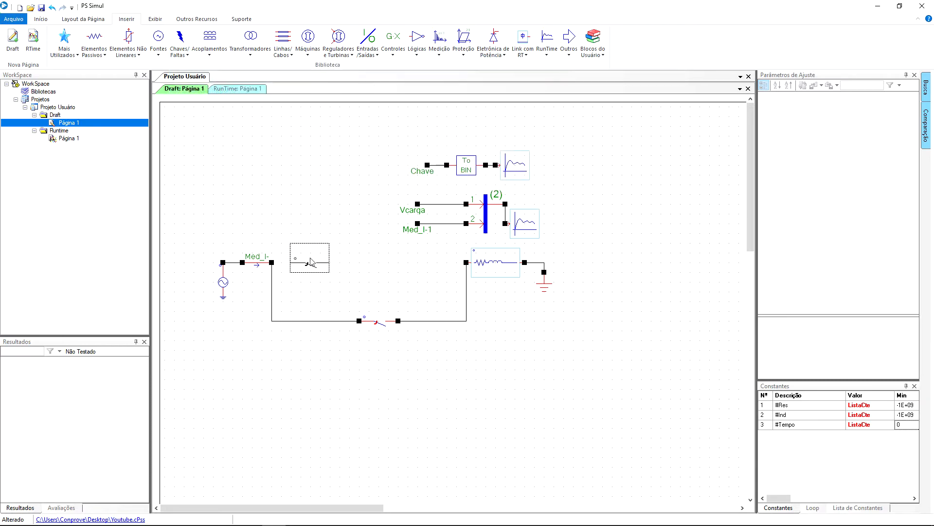
{"action": "left_click", "coordinate": [310, 262]}
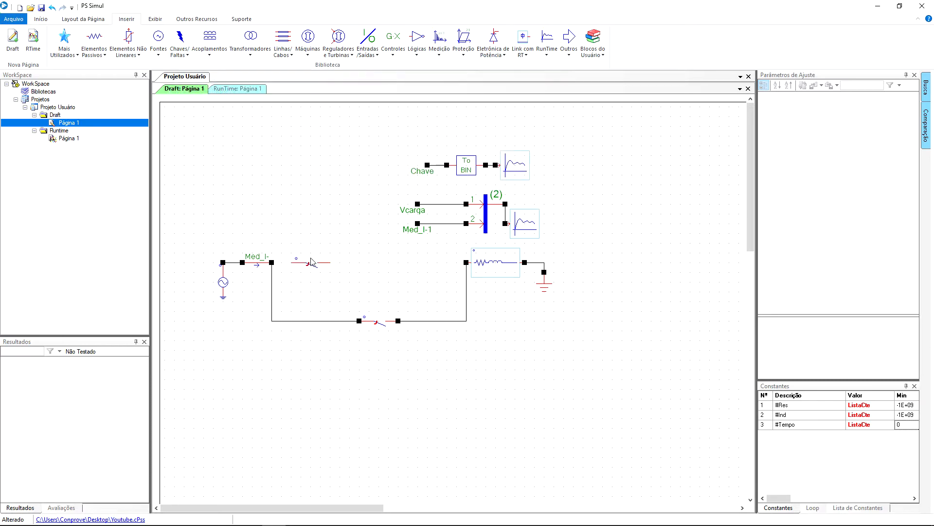
{"action": "left_click", "coordinate": [180, 51]}
{"action": "left_click", "coordinate": [217, 85]}
{"action": "left_click", "coordinate": [427, 259]}
Place a Disjuntor 1Ø between the two new switches and wire all three in series on the main line
{"action": "left_click", "coordinate": [180, 51]}
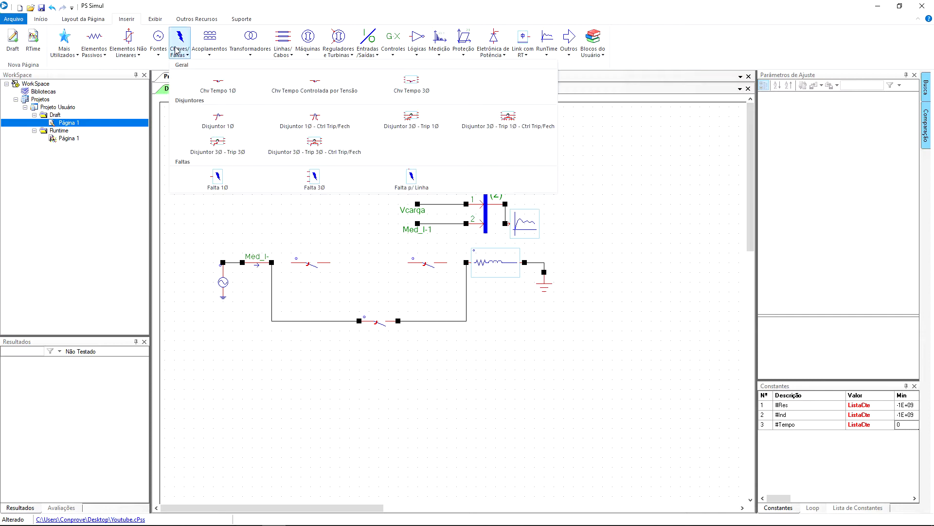
{"action": "left_click", "coordinate": [219, 119]}
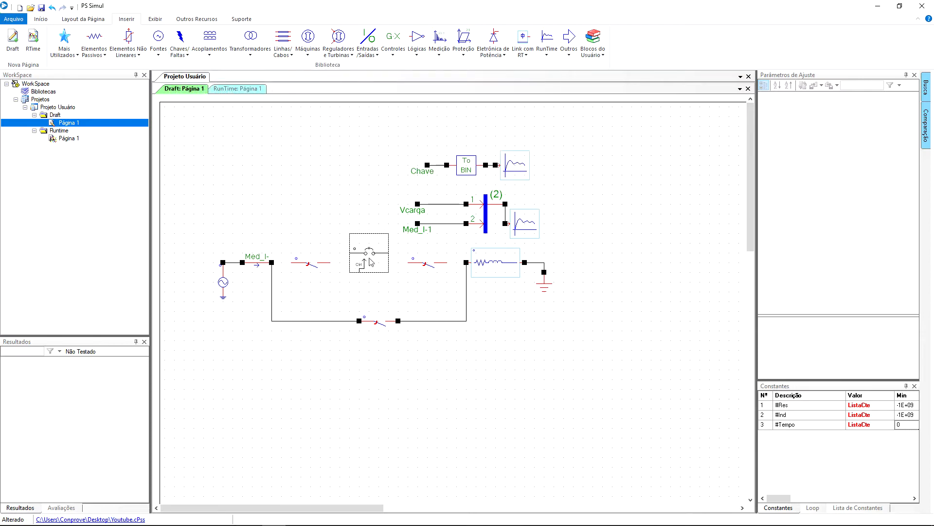
{"action": "left_click", "coordinate": [371, 263]}
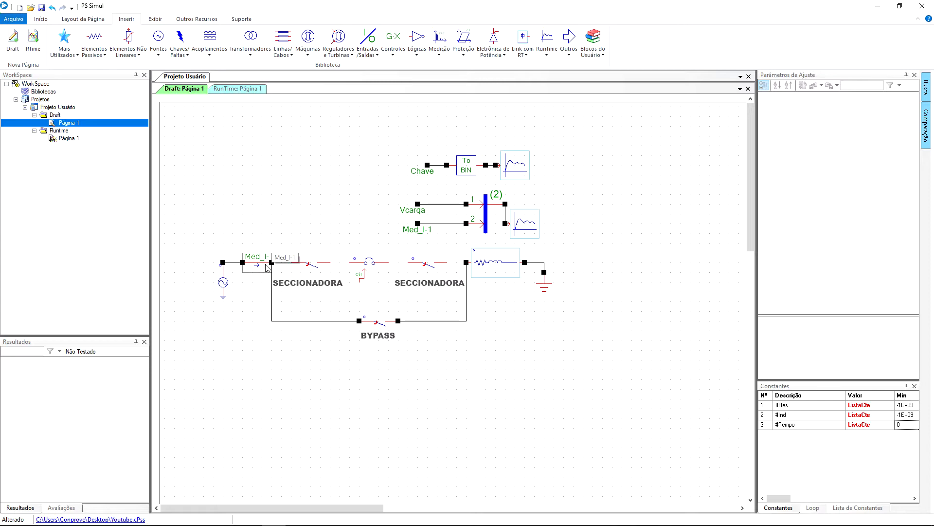
{"action": "left_click_drag", "start_coordinate": [282, 268], "coordinate": [466, 267]}
{"action": "left_click", "coordinate": [441, 266]}
Set the switch before the breaker to Chave Real Sim and Controle Fechamento Sinal Externo
{"action": "left_click", "coordinate": [311, 267]}
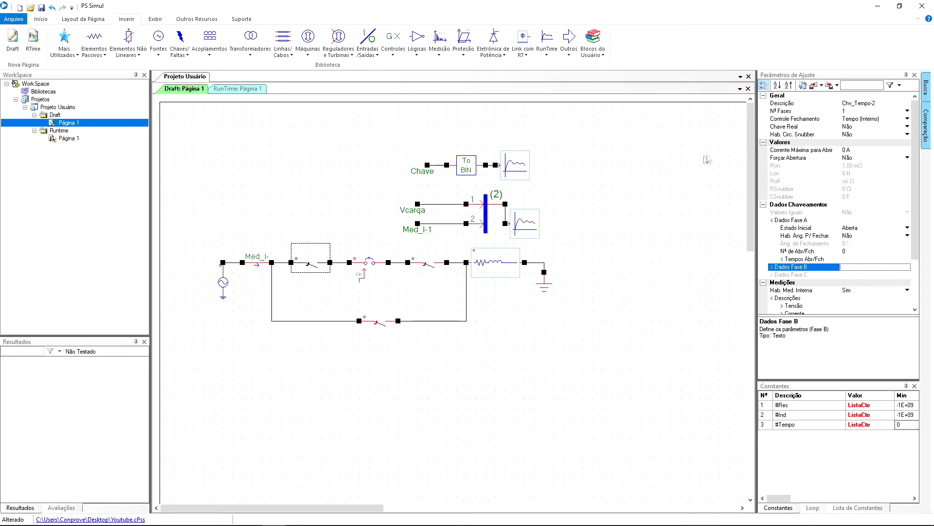
{"action": "left_click", "coordinate": [850, 127]}
{"action": "left_click", "coordinate": [852, 127]}
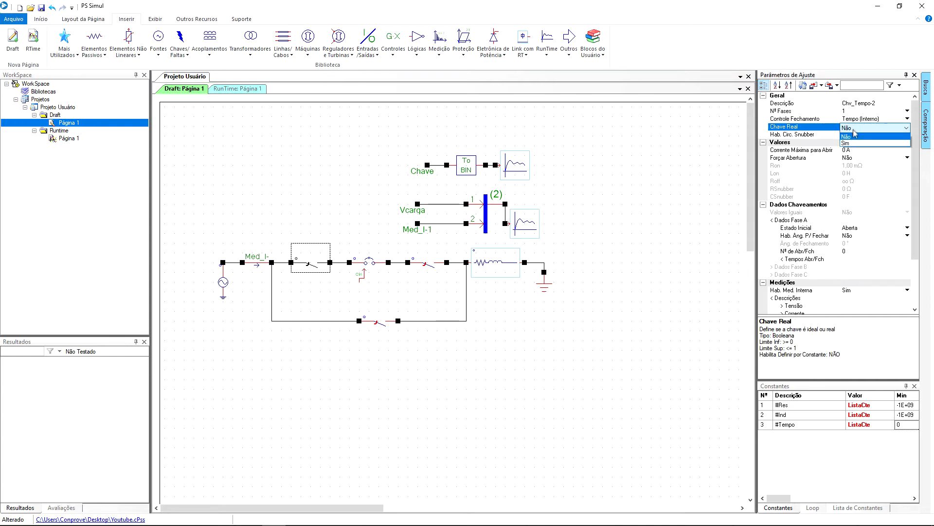
{"action": "left_click", "coordinate": [854, 143]}
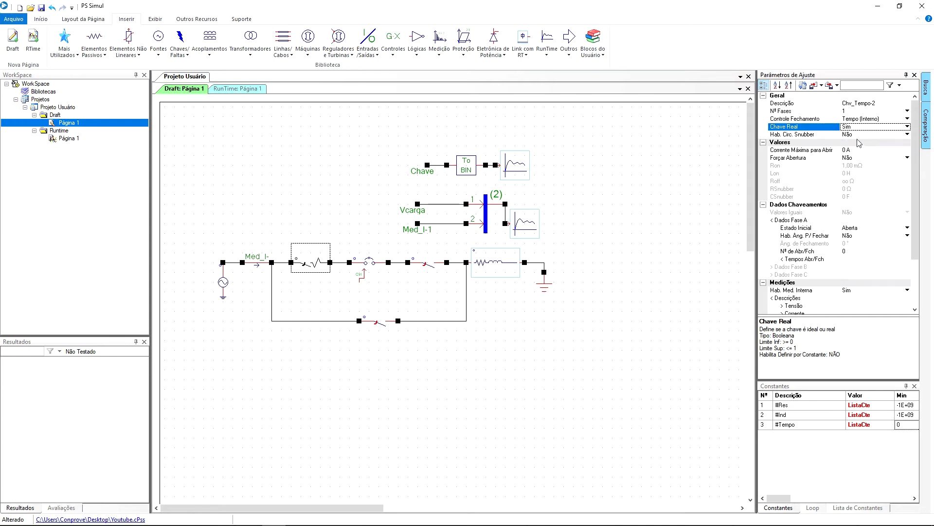
{"action": "left_click", "coordinate": [858, 120]}
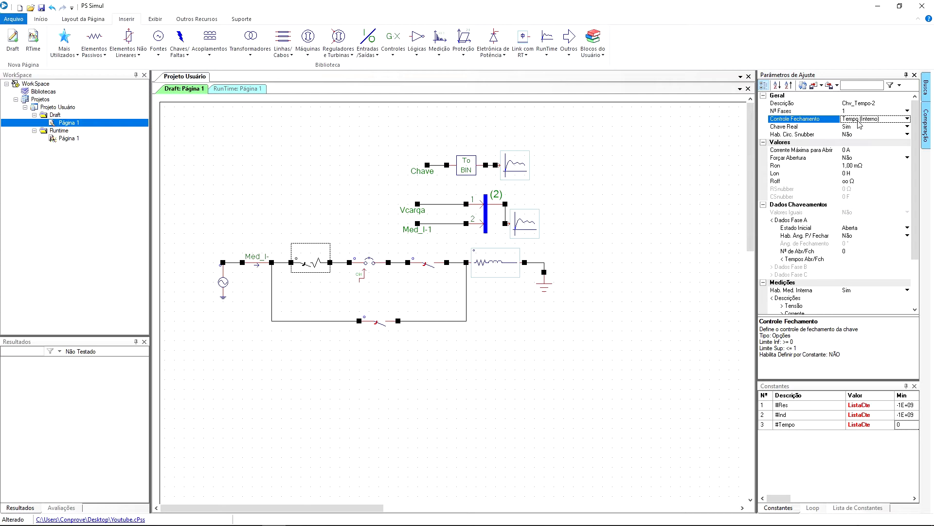
{"action": "left_click", "coordinate": [858, 122]}
{"action": "left_click", "coordinate": [858, 120]}
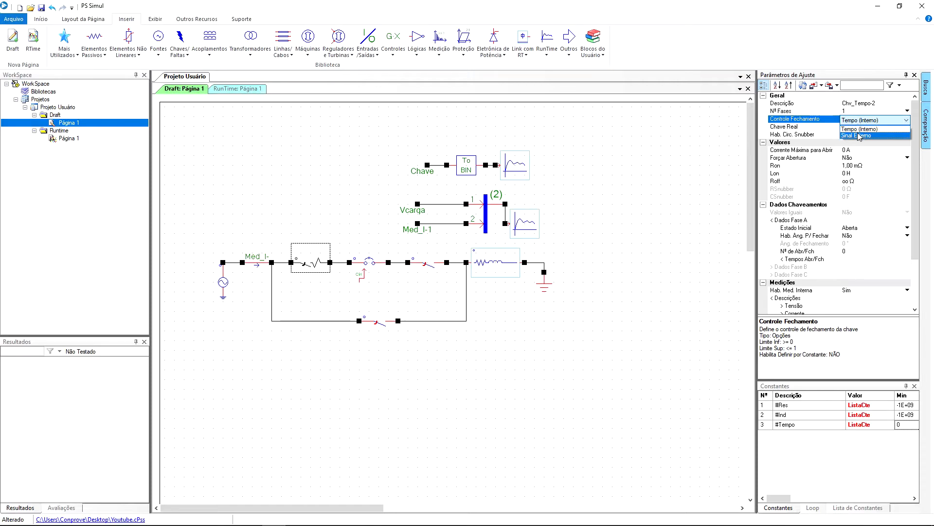
{"action": "left_click", "coordinate": [864, 136]}
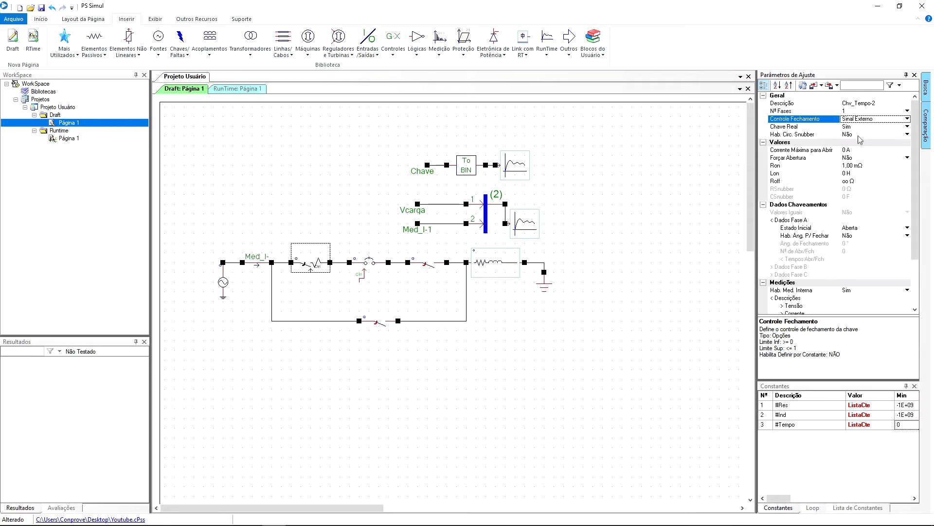
Assign the constant #Ron to the Ron of the switch before the breaker and open its Estado Inicial options
{"action": "left_click", "coordinate": [863, 166]}
{"action": "type", "text": "#Ron"}
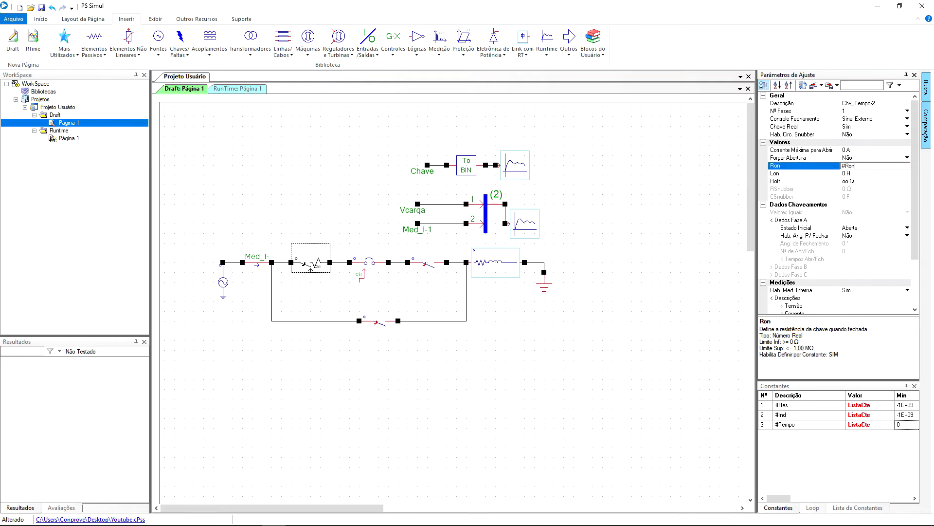
{"action": "key", "text": "Return"}
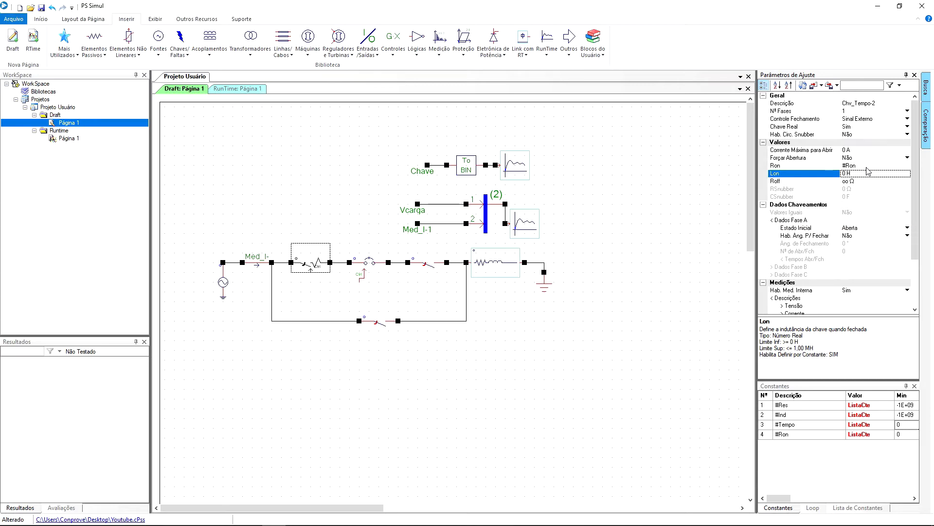
{"action": "left_click", "coordinate": [873, 229]}
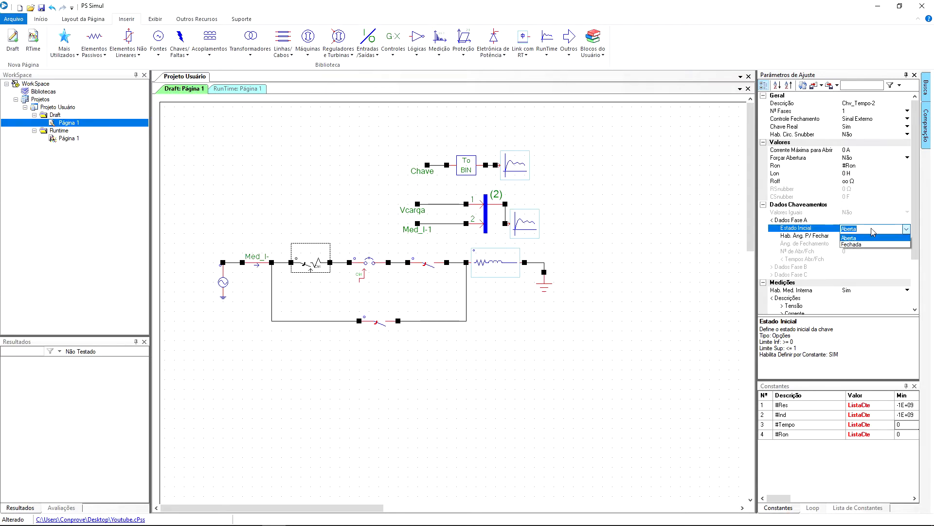
Configure the switch after the breaker with Estado Inicial Fechada, Controle Fechamento Sinal Externo and Chave Real Sim
{"action": "left_click", "coordinate": [423, 265]}
{"action": "left_click", "coordinate": [849, 229]}
{"action": "left_click", "coordinate": [857, 244]}
{"action": "left_click", "coordinate": [856, 119]}
{"action": "left_click", "coordinate": [859, 128]}
{"action": "left_click", "coordinate": [859, 127]}
{"action": "left_click", "coordinate": [860, 127]}
{"action": "left_click", "coordinate": [856, 142]}
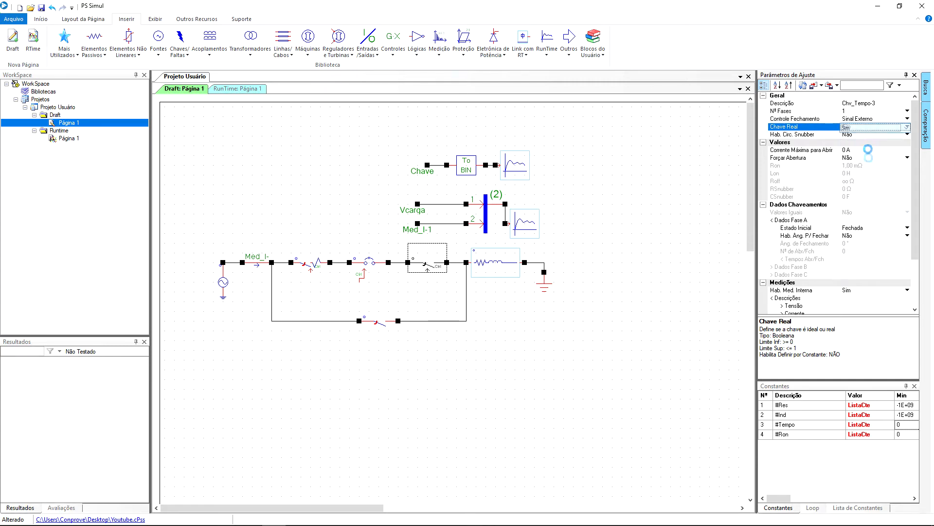
Assign the constant #Ron to the Ron of the switch after the breaker
{"action": "left_click", "coordinate": [863, 166]}
{"action": "type", "text": "#Ron"}
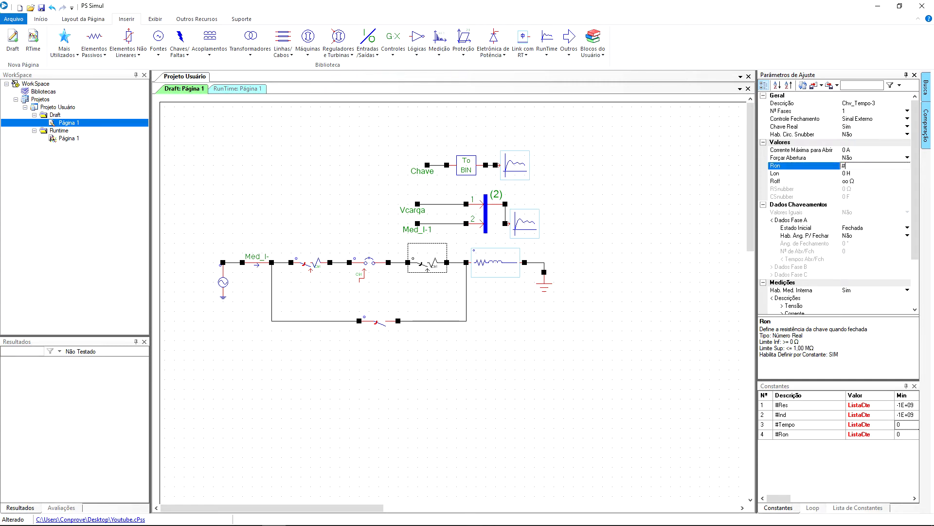
{"action": "left_click", "coordinate": [858, 173]}
Centre the bypass switch under the breaker and set it to Sinal Externo closing control with Chave Real Sim
{"action": "left_click_drag", "start_coordinate": [374, 327], "coordinate": [365, 327]}
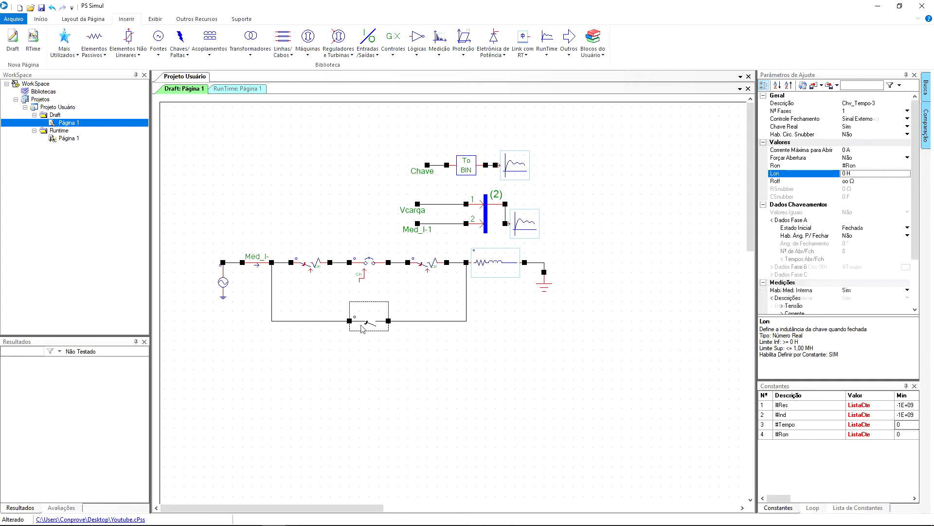
{"action": "left_click", "coordinate": [861, 119]}
{"action": "left_click", "coordinate": [861, 131]}
{"action": "left_click", "coordinate": [861, 131]}
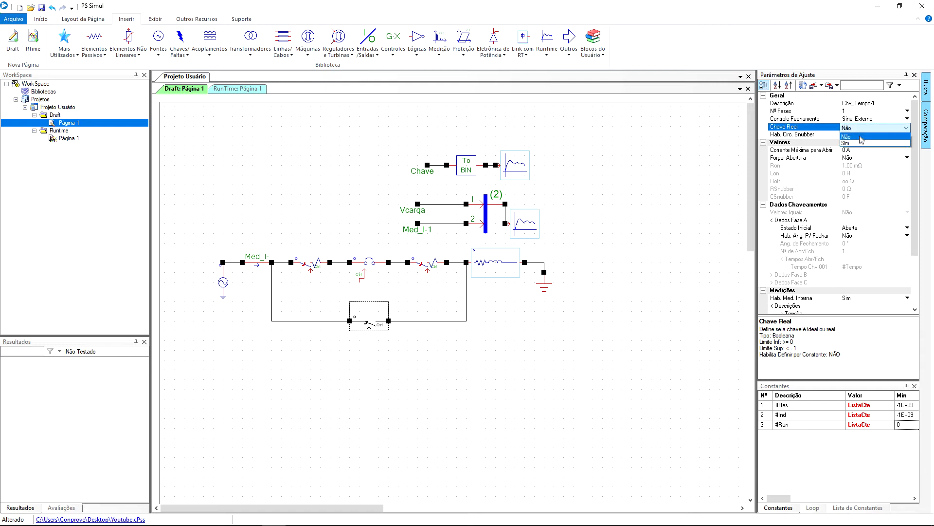
{"action": "left_click", "coordinate": [861, 143]}
Assign #Ron to the bypass switch's Ron and keep its Estado Inicial as Aberta
{"action": "left_click", "coordinate": [859, 165]}
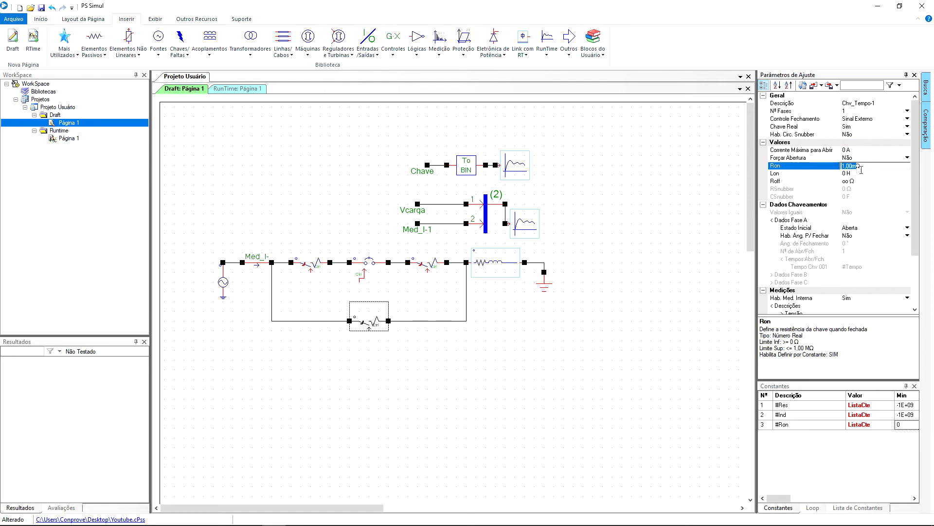
{"action": "type", "text": "#Ron"}
{"action": "left_click", "coordinate": [861, 173]}
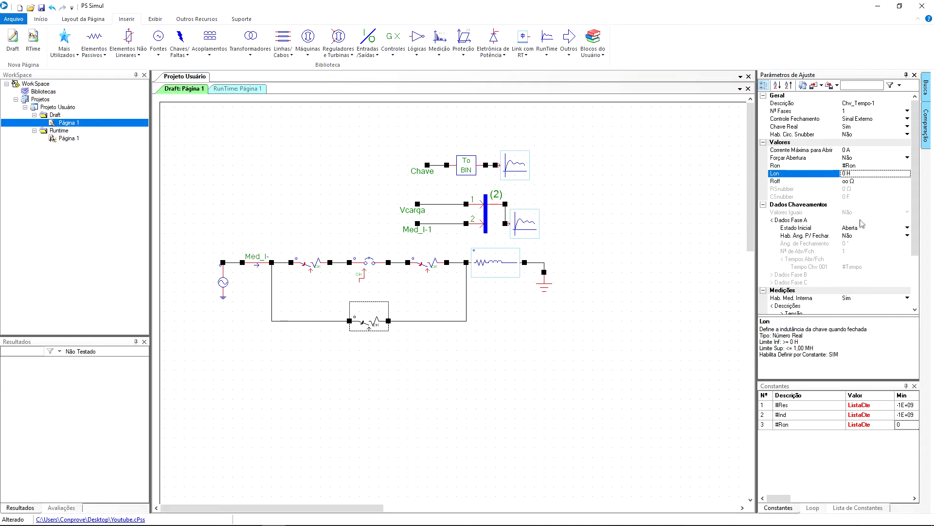
{"action": "left_click", "coordinate": [861, 227]}
{"action": "left_click", "coordinate": [862, 228]}
{"action": "left_click", "coordinate": [862, 239]}
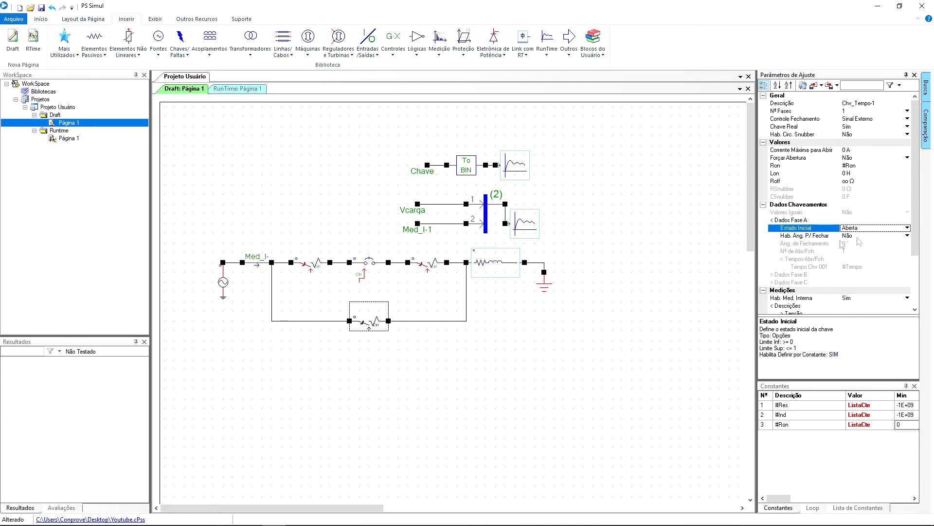
Set the Modo Imagem of the single-phase breaker to AT
{"action": "left_click", "coordinate": [378, 268]}
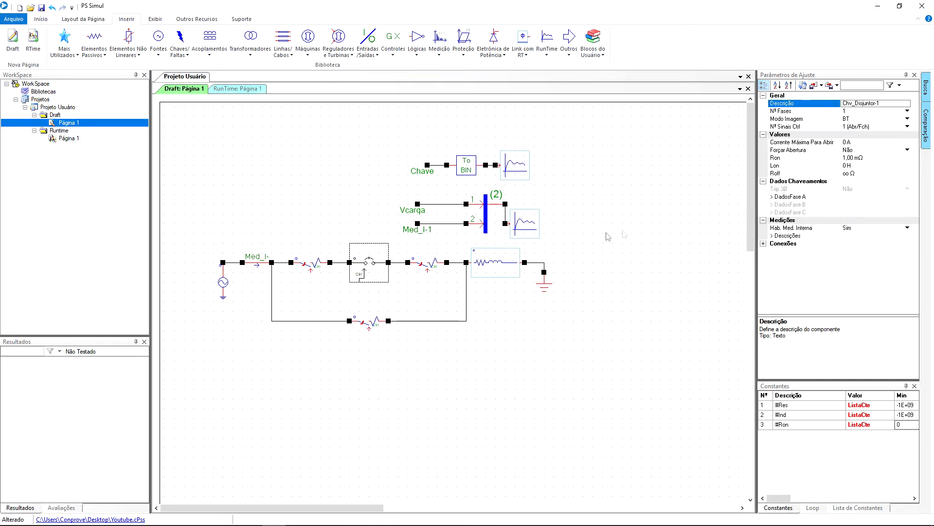
{"action": "left_click", "coordinate": [854, 122]}
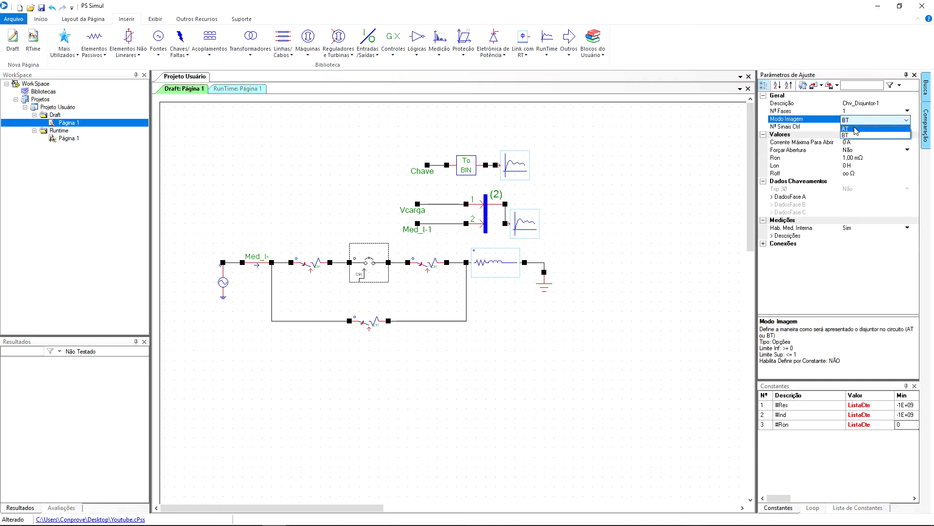
{"action": "left_click", "coordinate": [849, 128]}
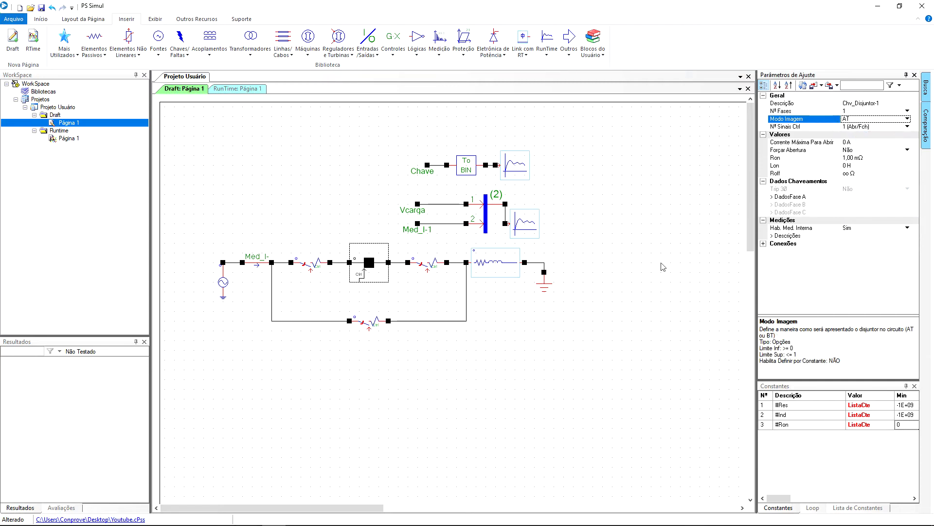
{"action": "left_click", "coordinate": [419, 313]}
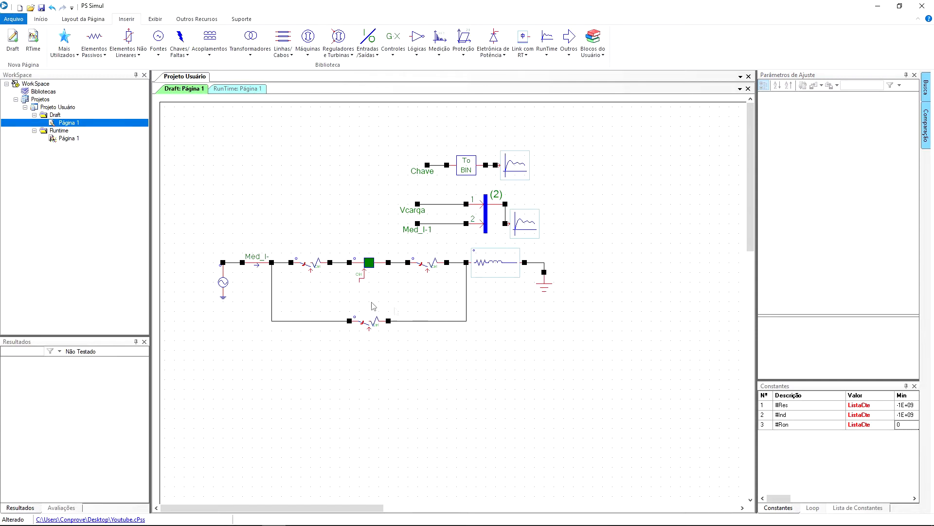
Set the sinusoidal source's Módulo RMS to 13,8/raiz2 kV
{"action": "left_click", "coordinate": [224, 282]}
{"action": "left_click", "coordinate": [223, 283]}
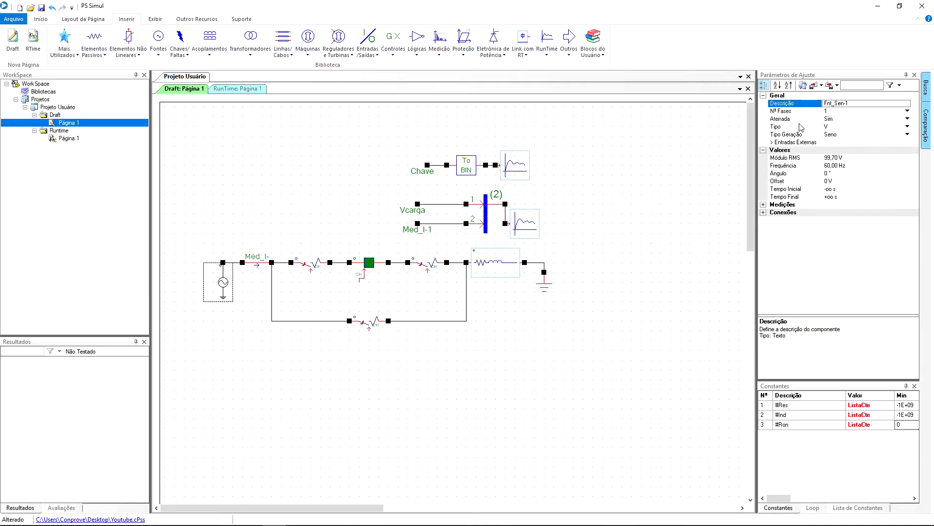
{"action": "left_click", "coordinate": [853, 160]}
{"action": "type", "text": "1"}
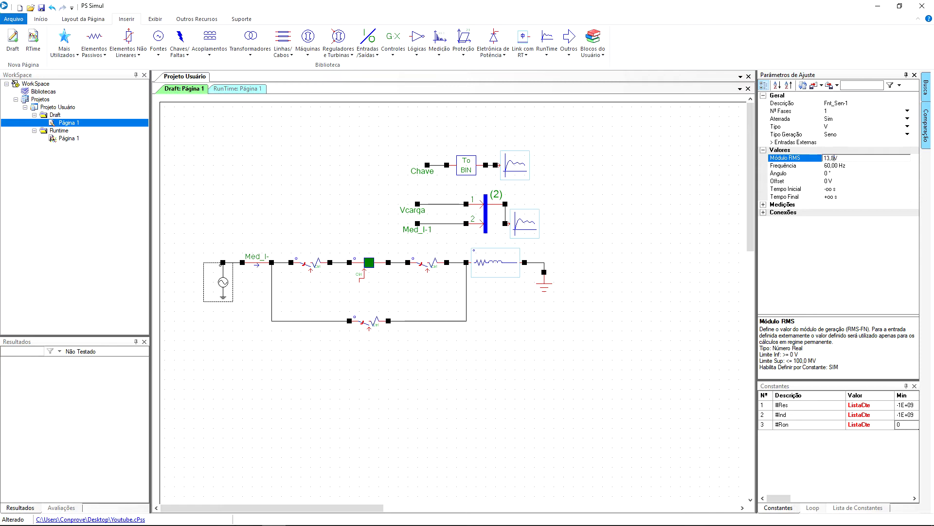
{"action": "type", "text": "3,8/raiz2"}
{"action": "type", "text": "kV"}
{"action": "left_click", "coordinate": [854, 165]}
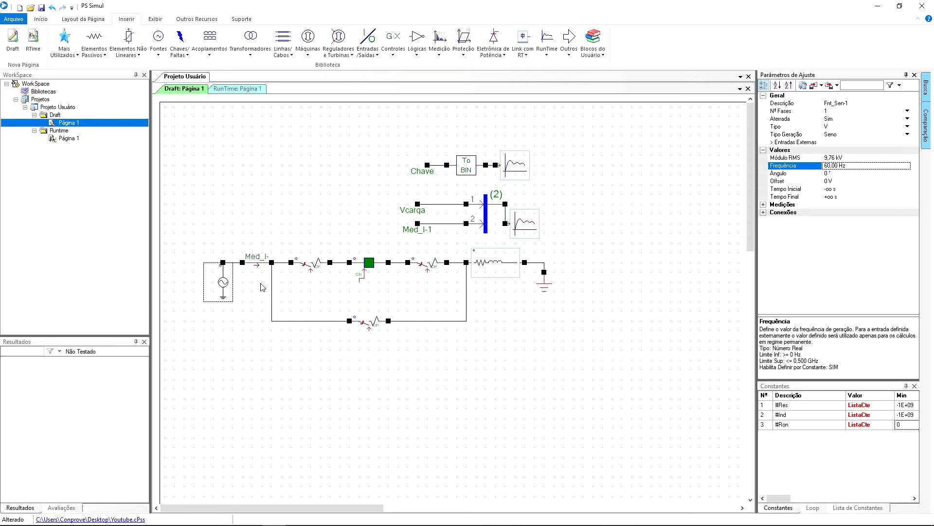
Change the Tipo of the RL load from the resistance and inductance definition to Potência
{"action": "left_click", "coordinate": [505, 270]}
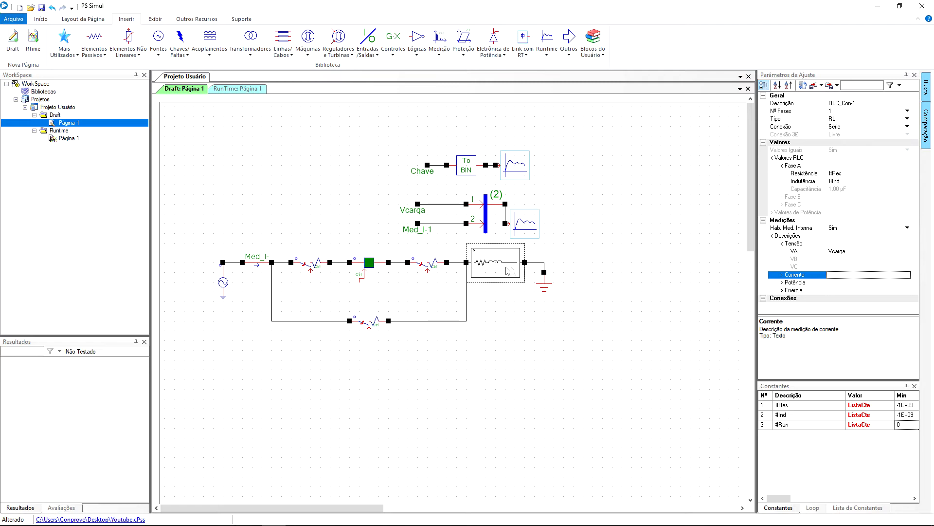
{"action": "left_click", "coordinate": [845, 120]}
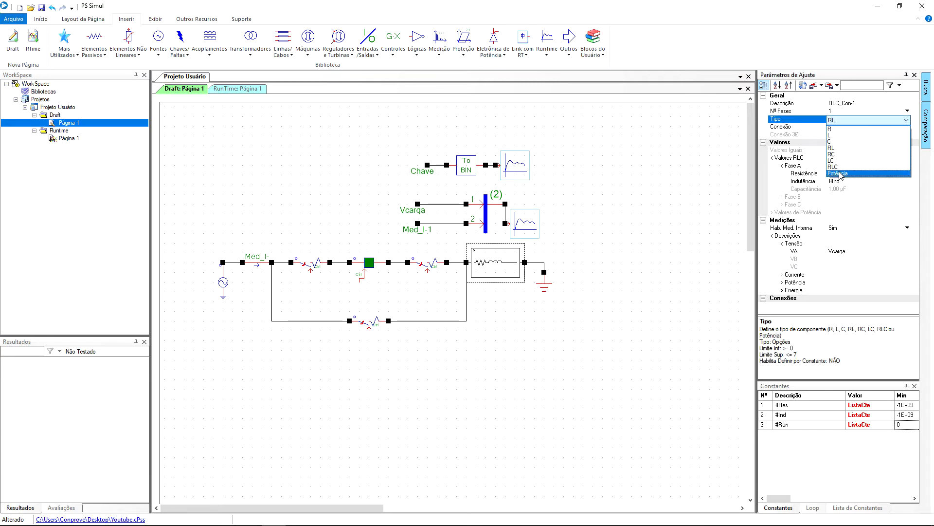
{"action": "left_click", "coordinate": [840, 174]}
Set the Tensão FN in the load's Valores de Potência to 13,8/raiz2 kV
{"action": "left_click", "coordinate": [817, 214]}
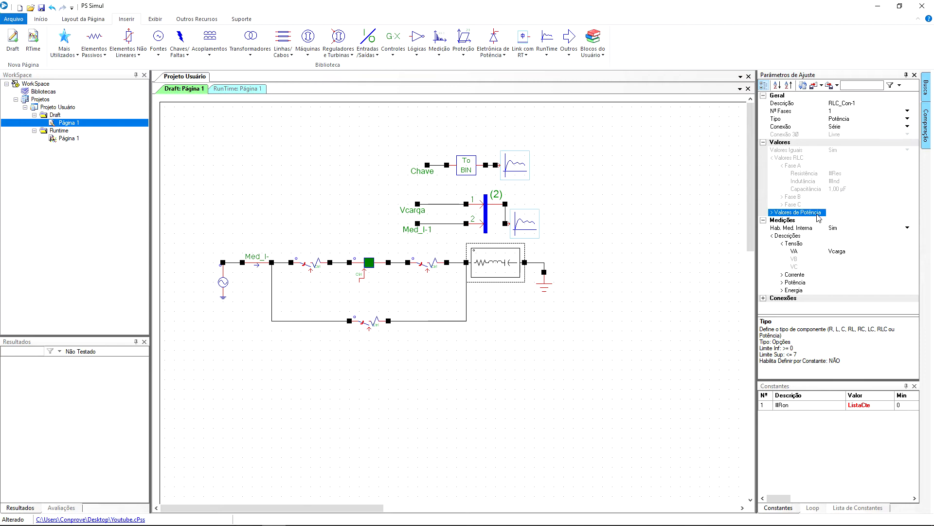
{"action": "left_click", "coordinate": [819, 215]}
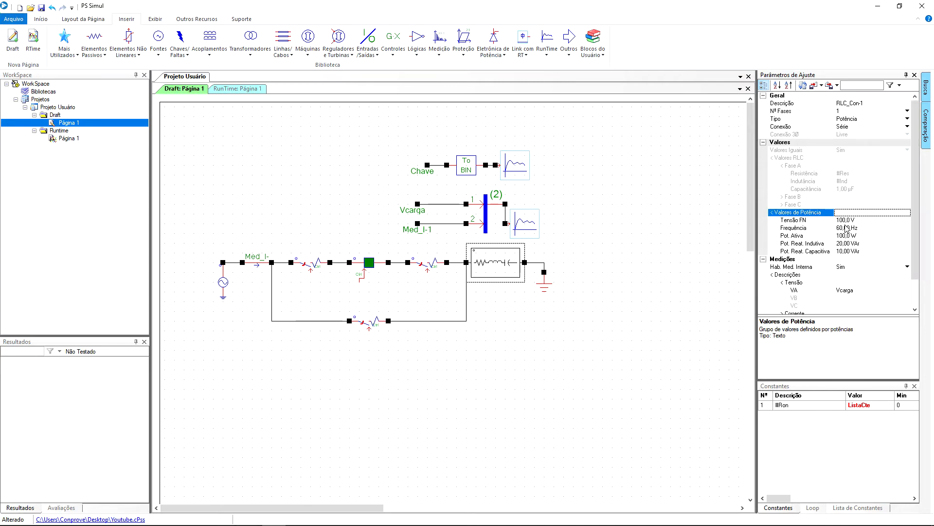
{"action": "double_click", "coordinate": [846, 220]}
{"action": "type", "text": "13,8"}
{"action": "type", "text": "kV"}
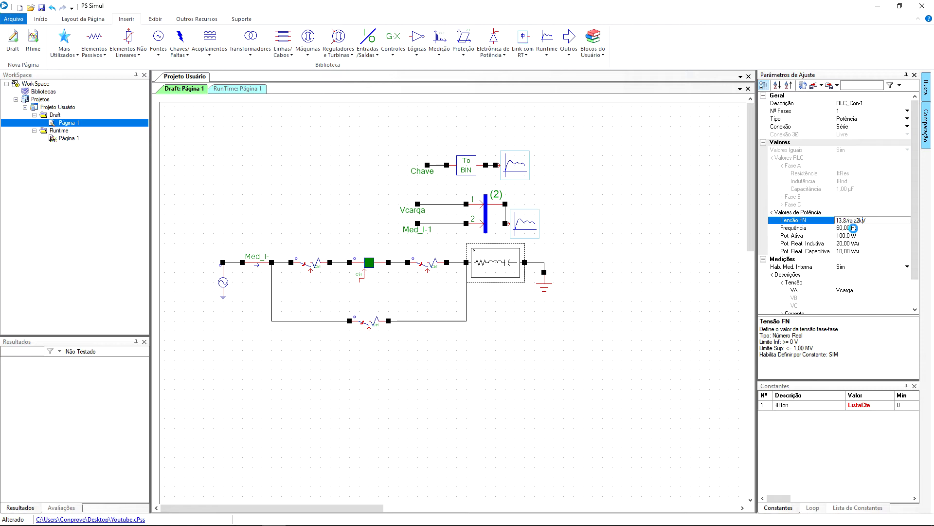
{"action": "key", "text": "Return"}
Set the load's Pot. Ativa to 4 MW
{"action": "left_click", "coordinate": [847, 228]}
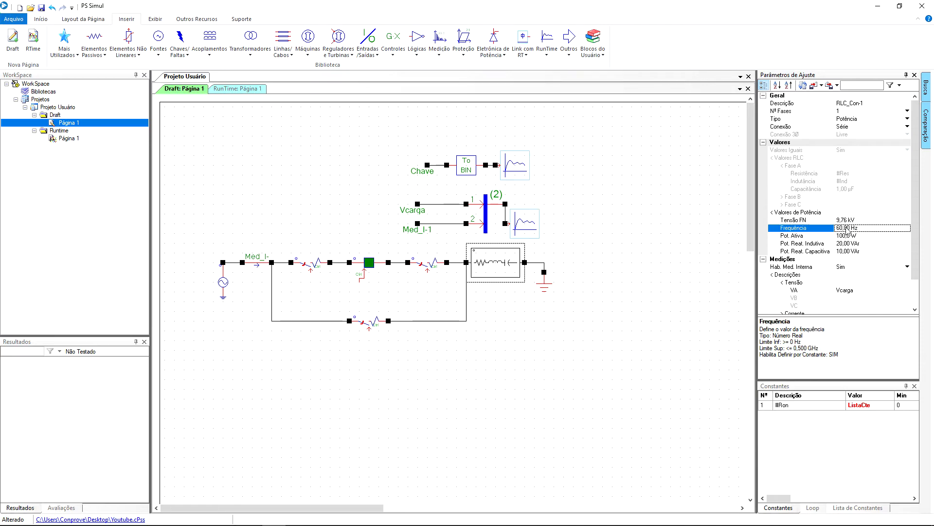
{"action": "left_click", "coordinate": [847, 235]}
{"action": "double_click", "coordinate": [841, 235]}
{"action": "type", "text": "4MW"}
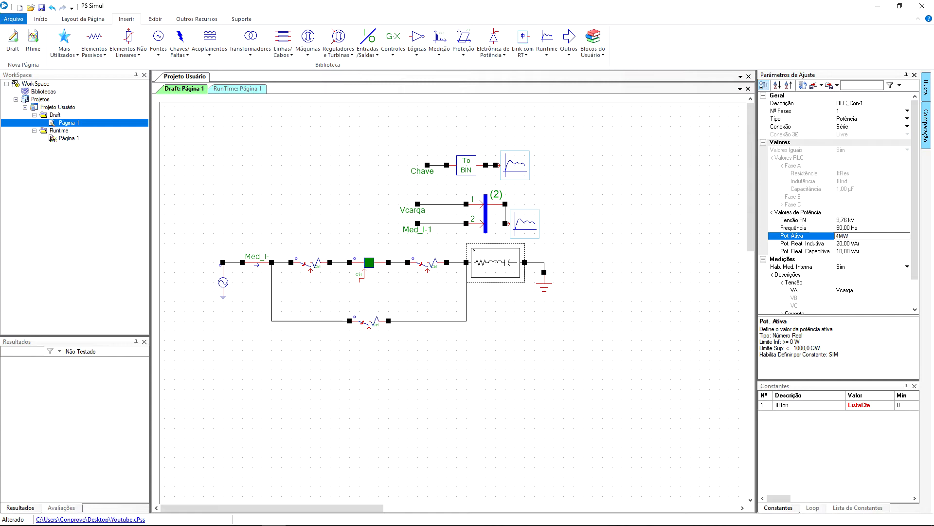
{"action": "key", "text": "Return"}
Set the load's Pot. Reat. Indutiva to 3 MVAr and its Pot. Reat. Capacitiva to 0 VAr
{"action": "left_click", "coordinate": [847, 243]}
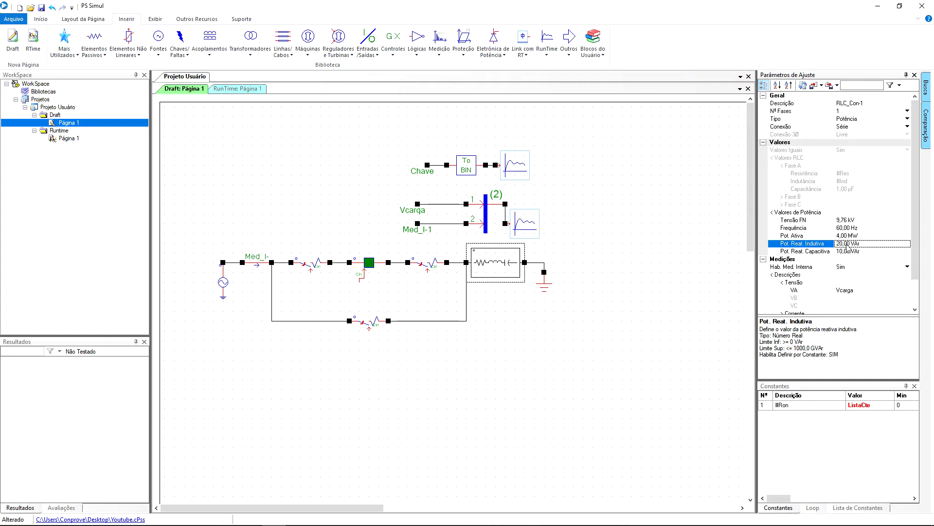
{"action": "double_click", "coordinate": [849, 244]}
{"action": "type", "text": "3"}
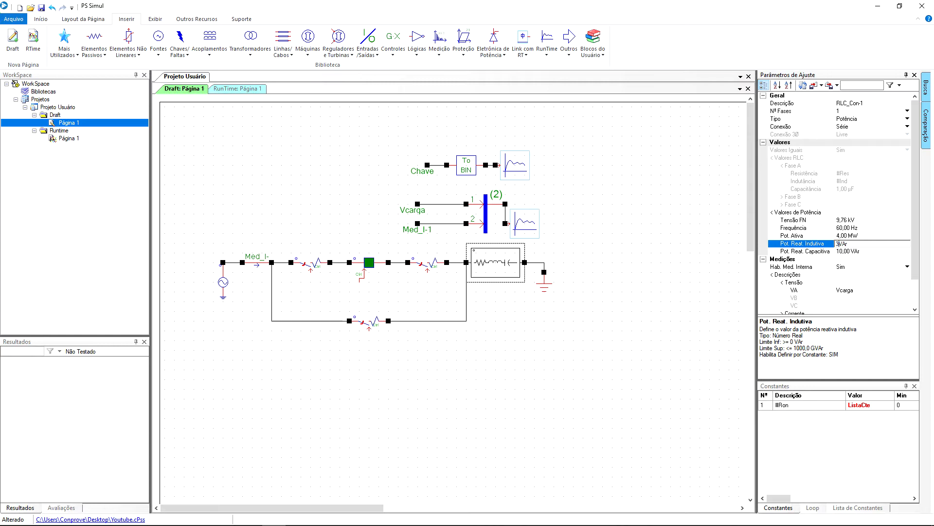
{"action": "key", "text": "Return"}
{"action": "double_click", "coordinate": [849, 251]}
{"action": "type", "text": "0"}
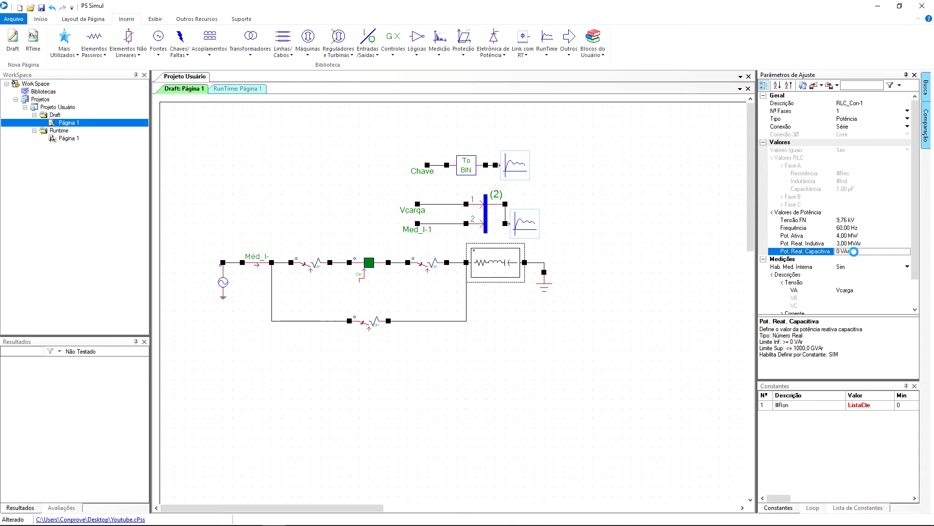
{"action": "key", "text": "Return"}
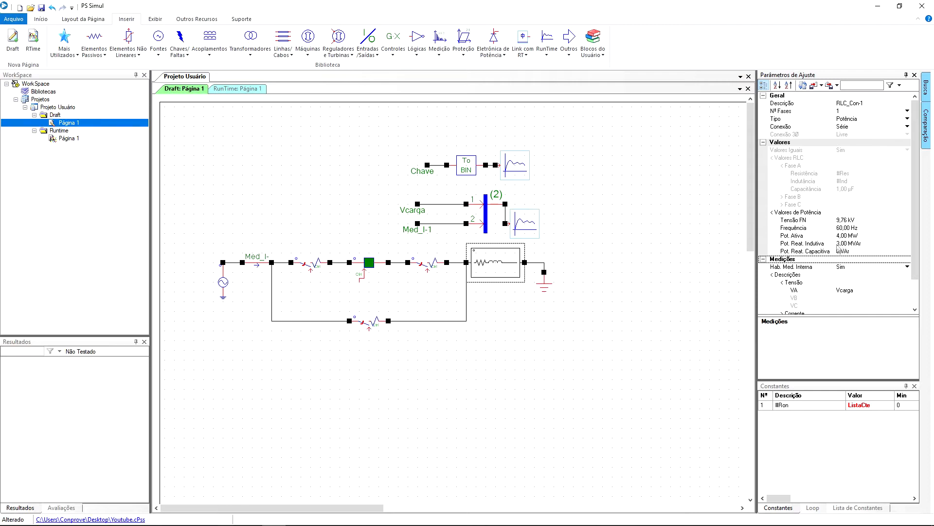
Name the load's phase A current measurement (IA) Icarga
{"action": "scroll", "coordinate": [823, 266], "scroll_direction": "down", "scroll_amount": 4}
{"action": "left_click", "coordinate": [819, 282]}
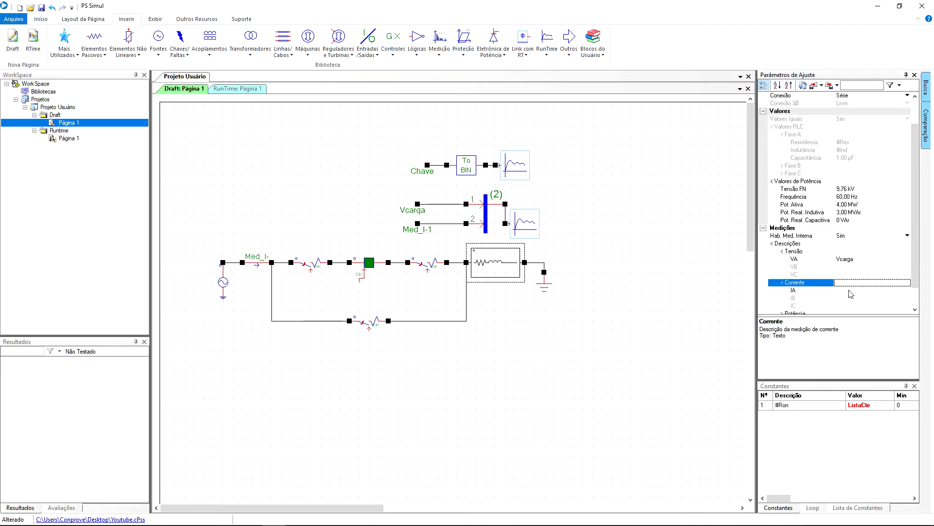
{"action": "left_click", "coordinate": [851, 290]}
{"action": "type", "text": "Icarga"}
{"action": "left_click", "coordinate": [856, 297]}
{"action": "left_click", "coordinate": [313, 312]}
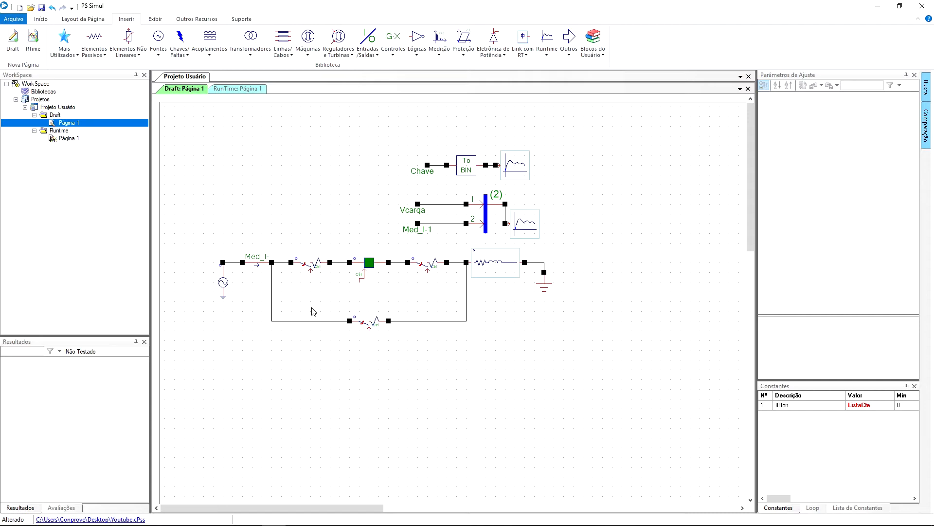
Name the breaker's phase A current measurement (IA) Idisj
{"action": "left_click", "coordinate": [368, 264]}
{"action": "left_click", "coordinate": [784, 220]}
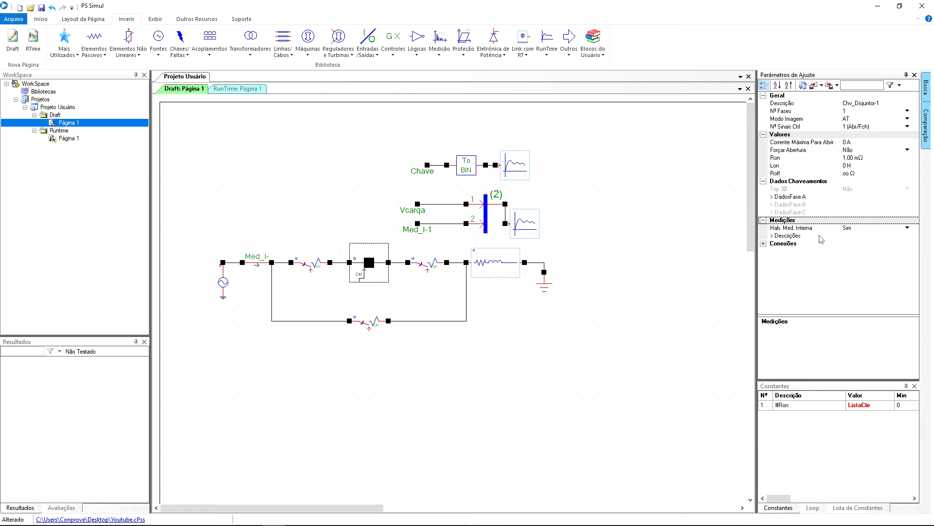
{"action": "left_click", "coordinate": [830, 237]}
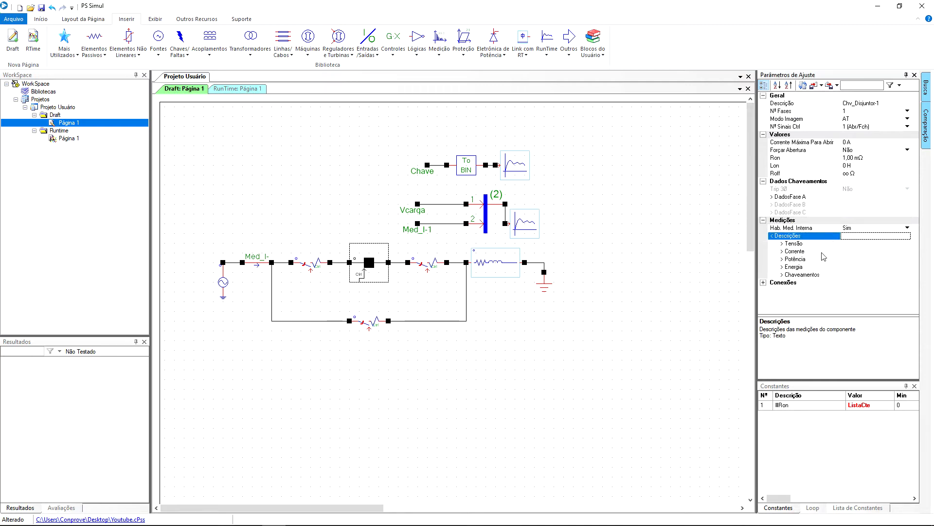
{"action": "left_click", "coordinate": [835, 252]}
{"action": "left_click", "coordinate": [859, 262]}
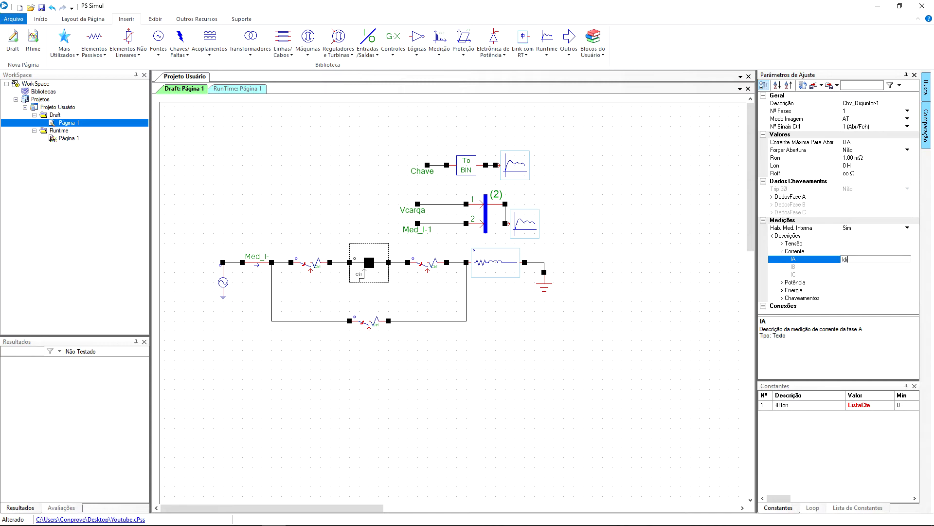
{"action": "left_click", "coordinate": [858, 267]}
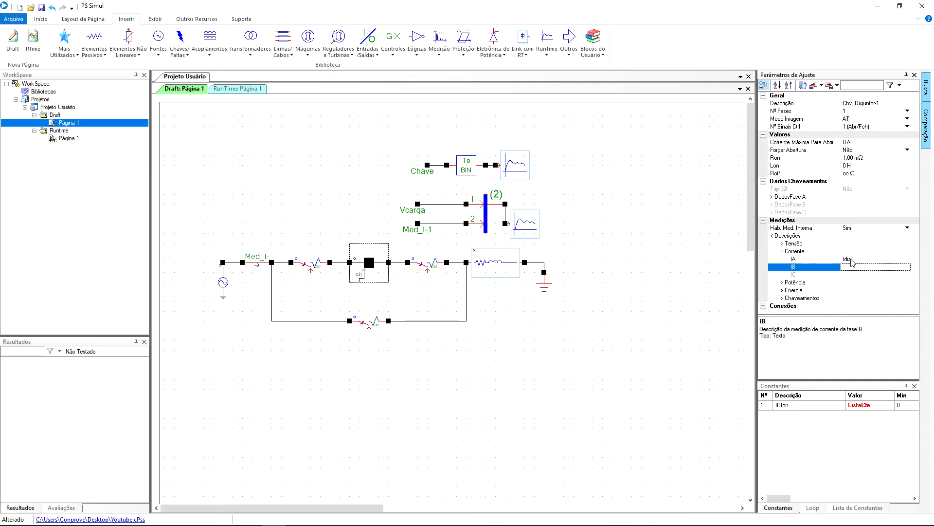
Name the bypass switch's phase A current measurement (IA) Ibypass
{"action": "left_click", "coordinate": [368, 325]}
{"action": "scroll", "coordinate": [809, 298], "scroll_direction": "down", "scroll_amount": 2}
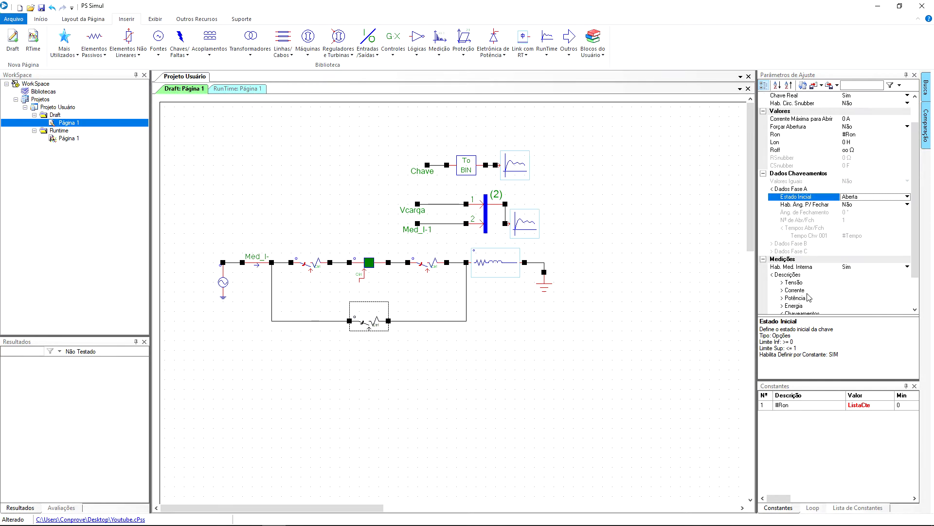
{"action": "left_click", "coordinate": [808, 292]}
{"action": "left_click", "coordinate": [862, 275]}
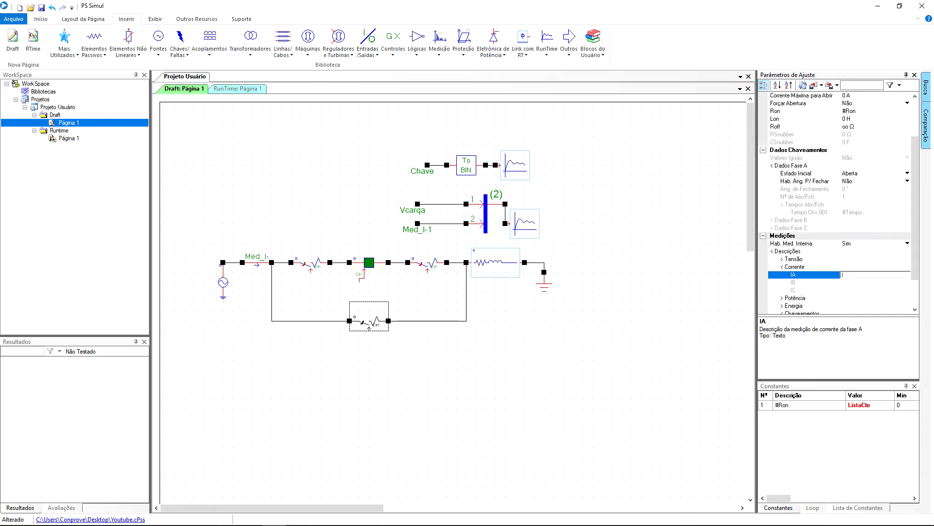
{"action": "type", "text": "Ibypass"}
{"action": "key", "text": "Return"}
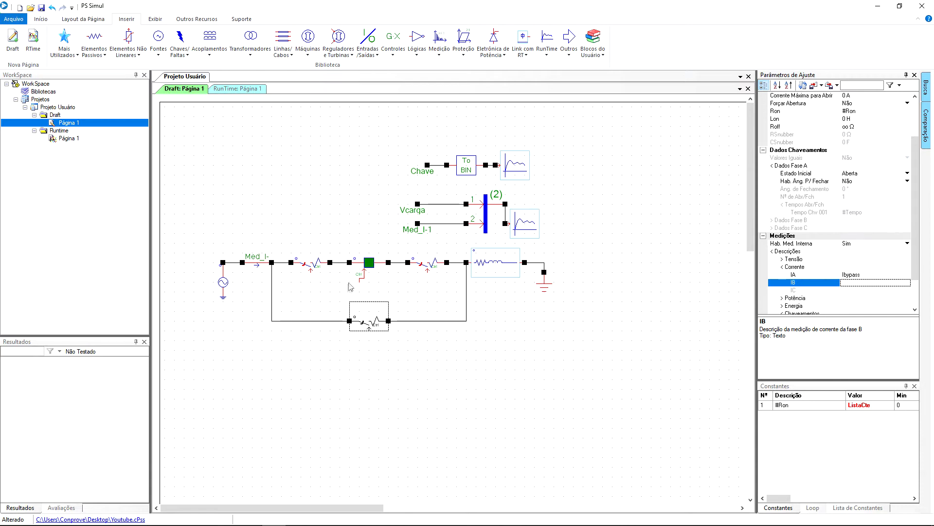
Delete the current meter and its leftover wire beside the source, and wire the source directly to the bypass junction
{"action": "left_click", "coordinate": [259, 267]}
{"action": "key", "text": "Delete"}
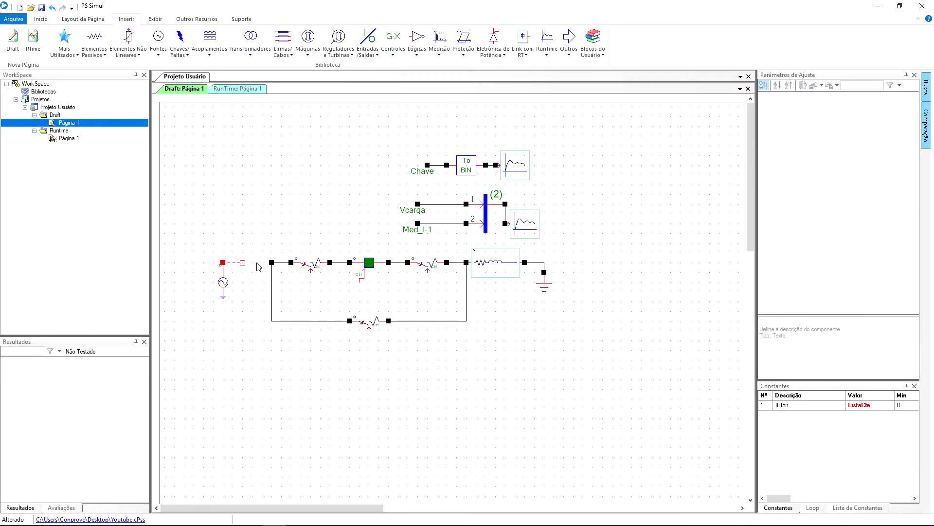
{"action": "left_click", "coordinate": [238, 264]}
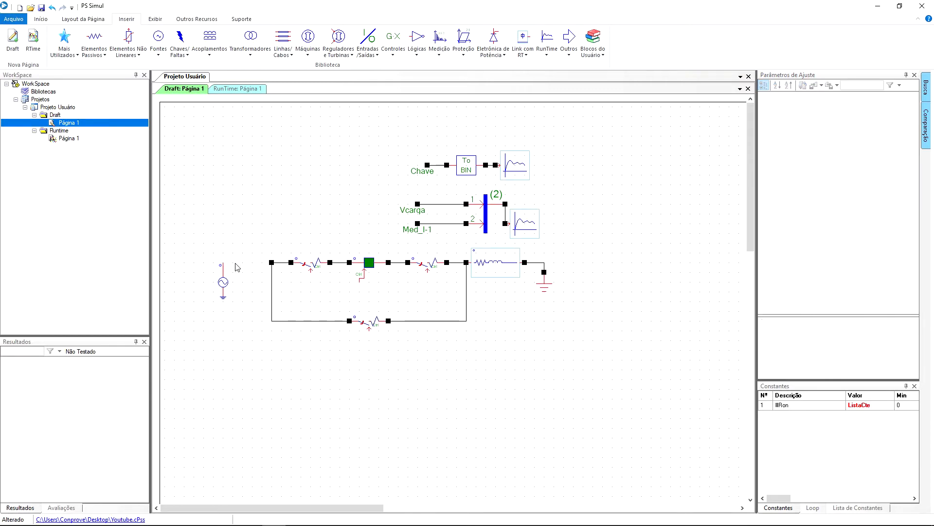
{"action": "left_click_drag", "start_coordinate": [230, 267], "coordinate": [271, 264]}
Assign the Icarga signal to the Med_I-1 label feeding the grouping block's second input
{"action": "left_click", "coordinate": [417, 237]}
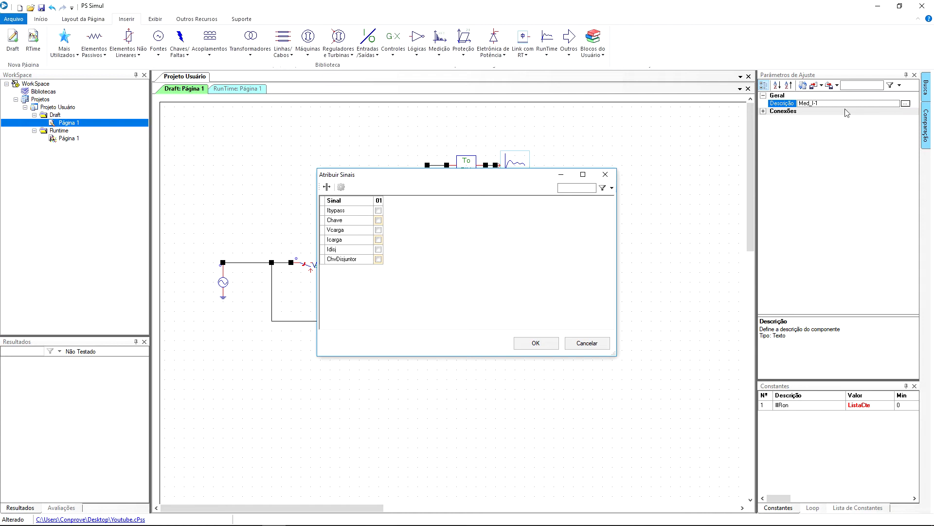
{"action": "left_click", "coordinate": [378, 239]}
{"action": "left_click", "coordinate": [533, 344]}
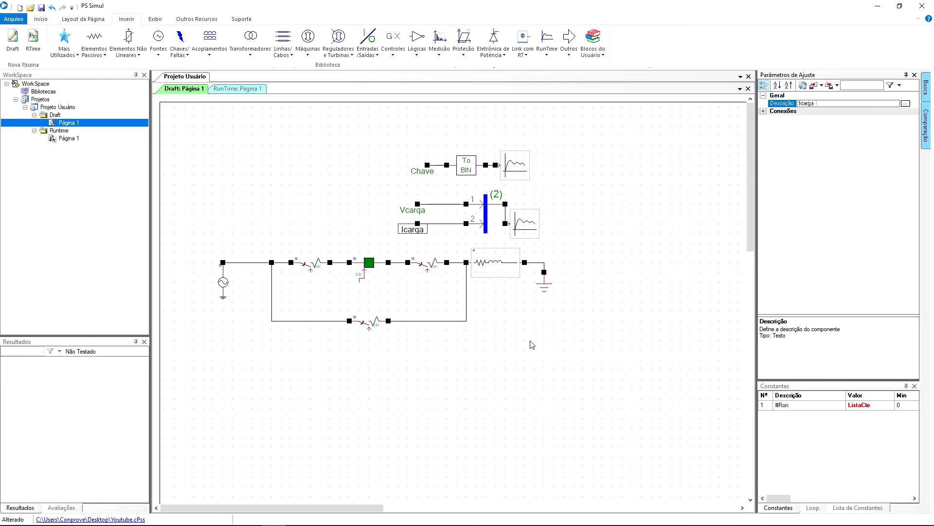
Replace the wires from the Vcarga and Icarga labels to the grouping block with two connected Medição RMS 1Ø blocks
{"action": "left_click", "coordinate": [447, 229]}
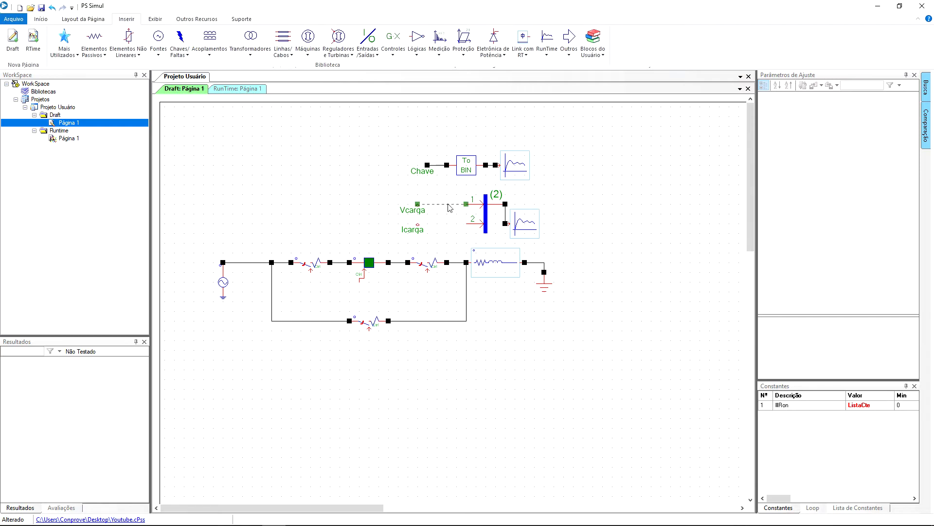
{"action": "left_click", "coordinate": [437, 47]}
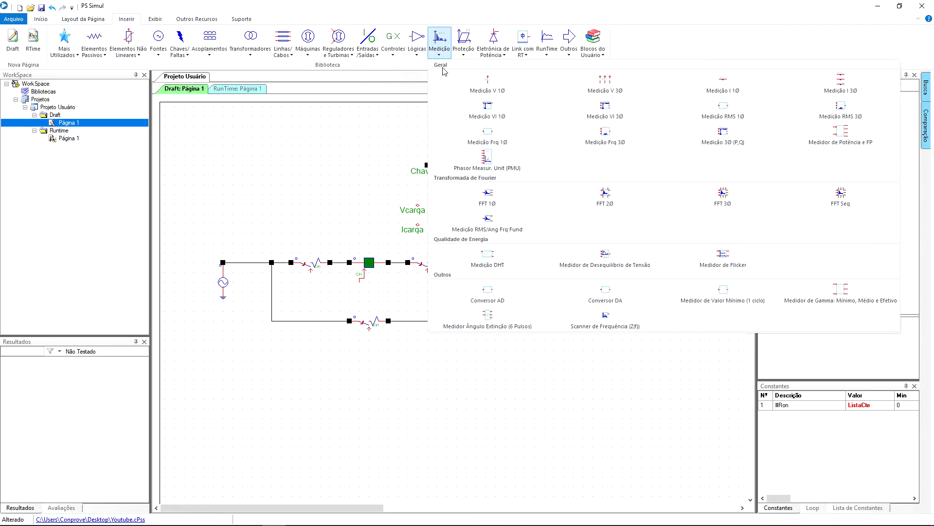
{"action": "left_click", "coordinate": [730, 119]}
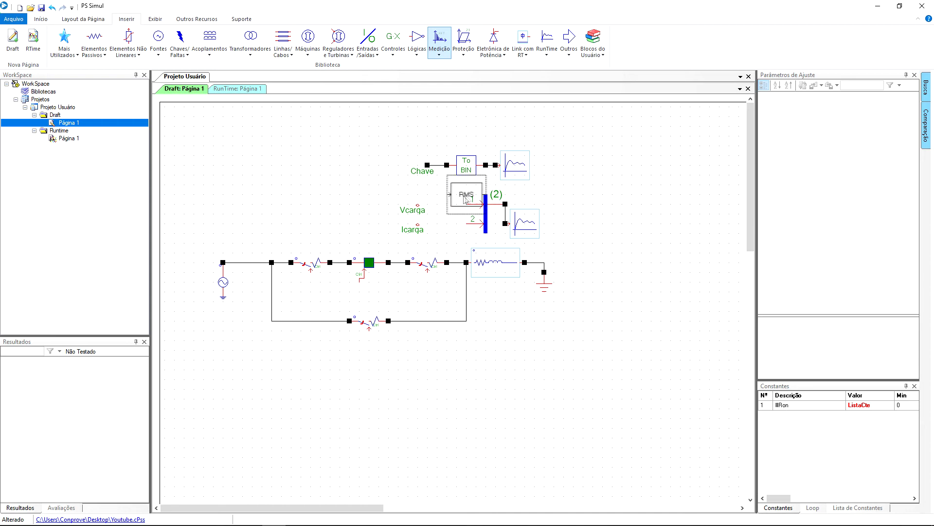
{"action": "left_click", "coordinate": [445, 207]}
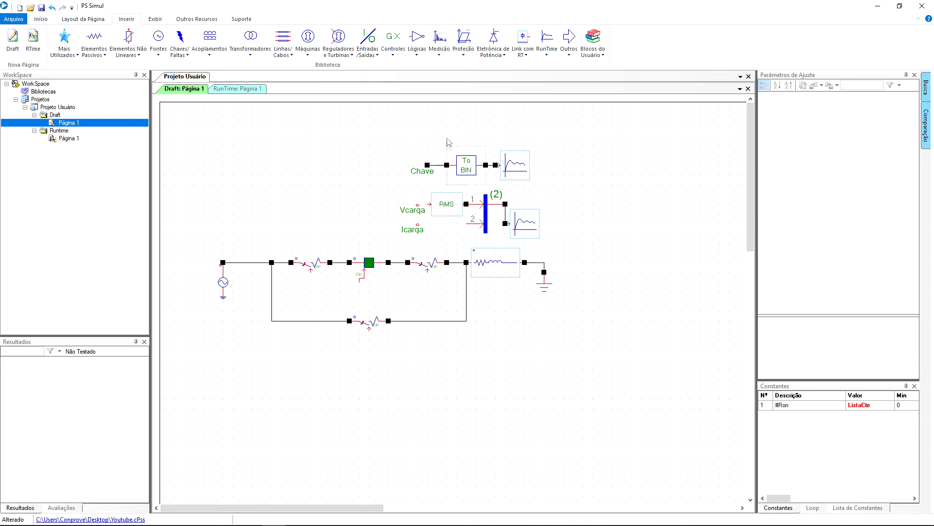
{"action": "left_click", "coordinate": [440, 56]}
{"action": "left_click", "coordinate": [723, 112]}
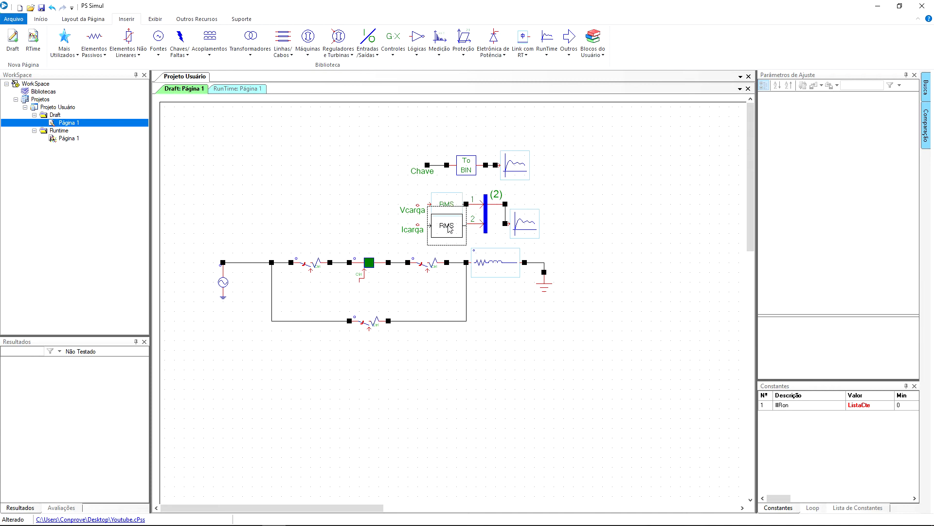
{"action": "left_click", "coordinate": [448, 225]}
{"action": "left_click_drag", "start_coordinate": [417, 225], "coordinate": [427, 204]}
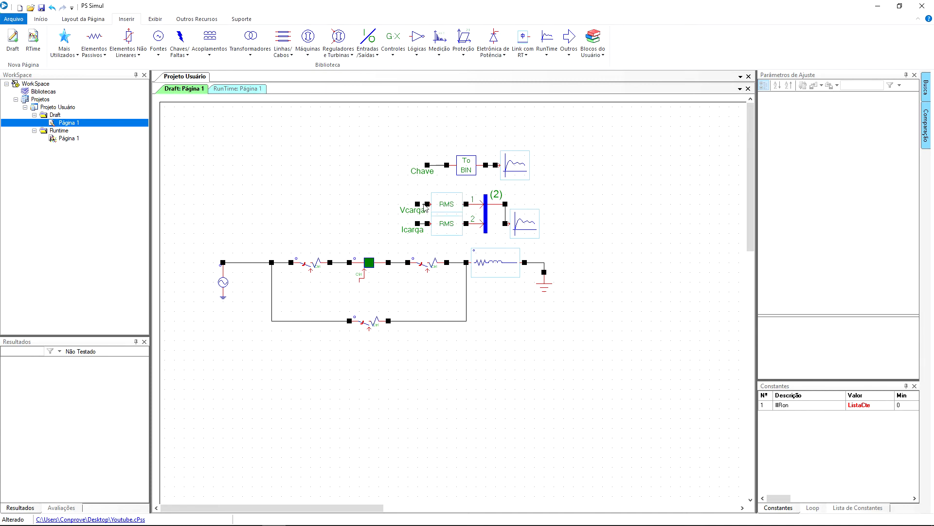
Move the Chave signal chain above the source and shift the Vcarga and Icarga RMS group up, clear of the circuit
{"action": "left_click_drag", "start_coordinate": [373, 131], "coordinate": [575, 201]}
{"action": "left_click_drag", "start_coordinate": [522, 177], "coordinate": [327, 167]}
{"action": "left_click_drag", "start_coordinate": [384, 173], "coordinate": [563, 249]}
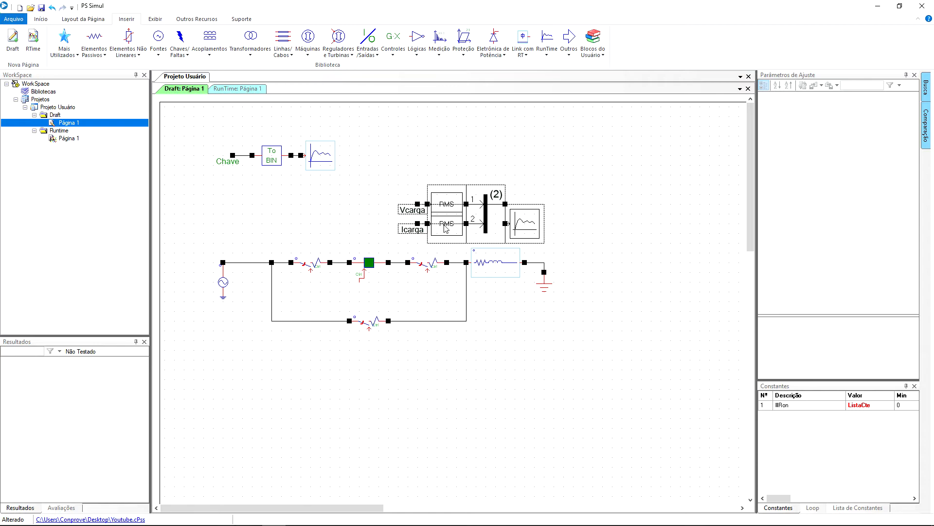
{"action": "left_click_drag", "start_coordinate": [449, 230], "coordinate": [451, 171]}
{"action": "left_click", "coordinate": [482, 227]}
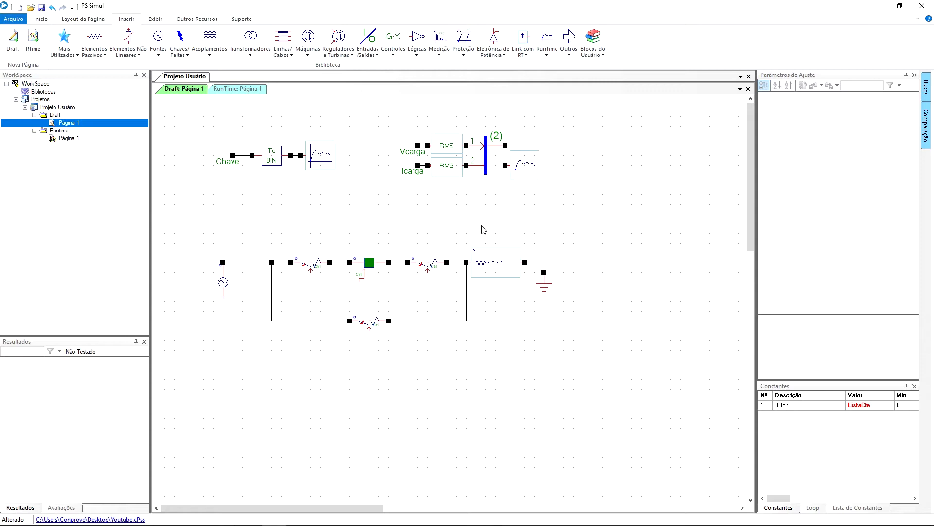
Set the Nº de Entradas of the signal grouping block to 4
{"action": "left_click", "coordinate": [486, 175]}
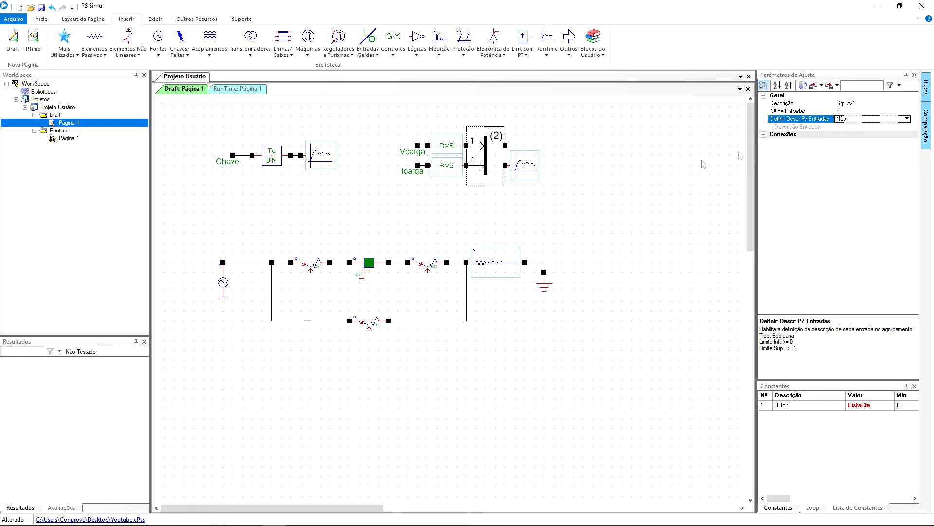
{"action": "left_click", "coordinate": [845, 111]}
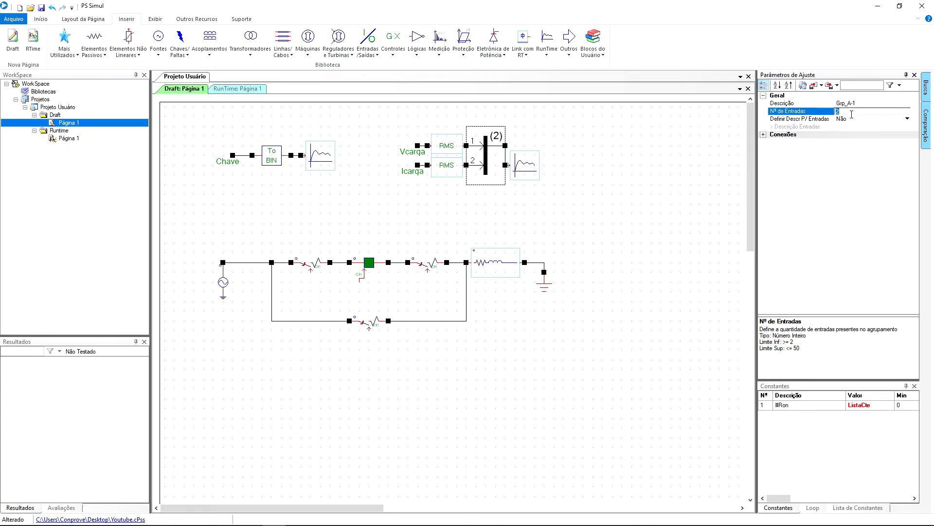
{"action": "type", "text": "4"}
{"action": "left_click", "coordinate": [855, 118]}
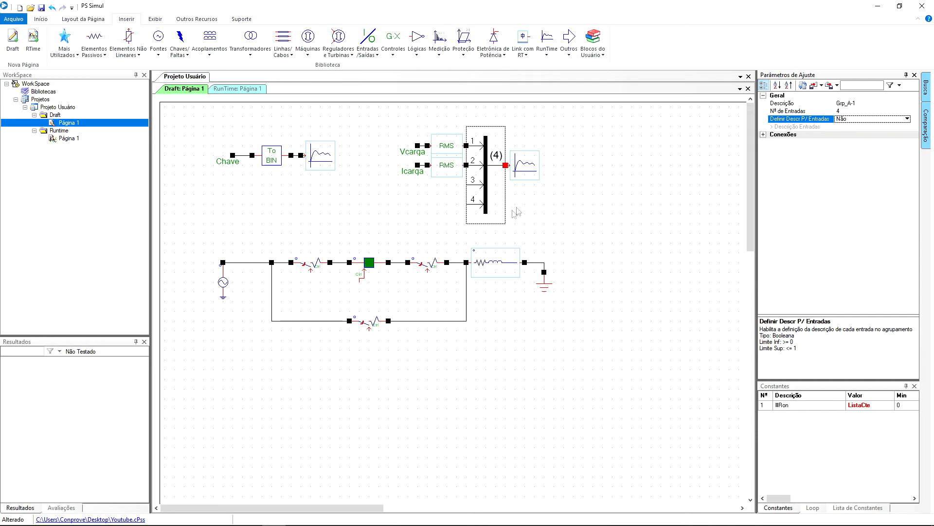
Move the signal plot block away from the grouping block's output and set its Descrição to Analóg
{"action": "left_click", "coordinate": [538, 211]}
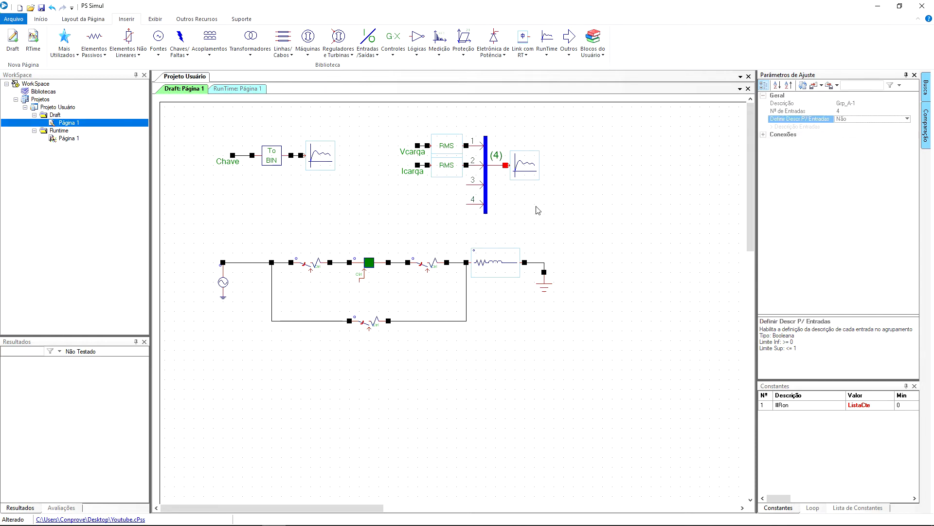
{"action": "left_click_drag", "start_coordinate": [524, 166], "coordinate": [534, 165]}
{"action": "left_click", "coordinate": [534, 166]}
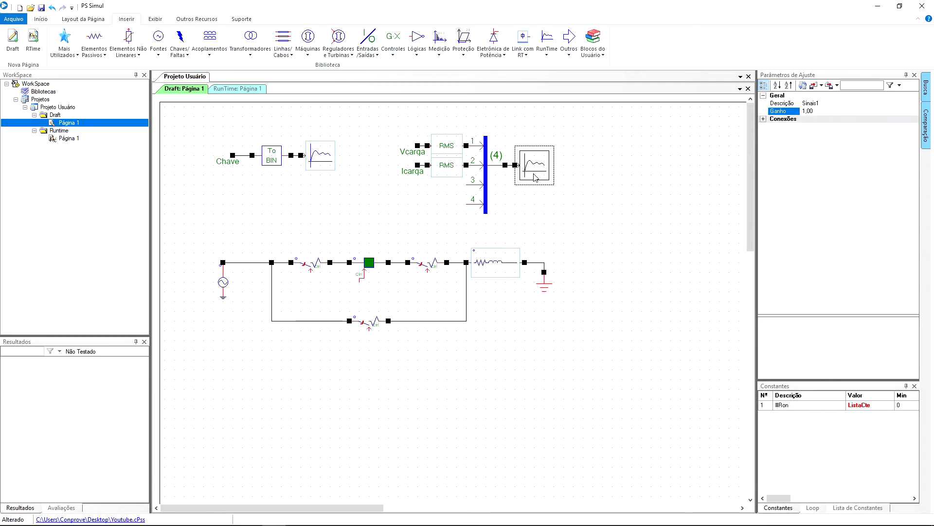
{"action": "left_click", "coordinate": [827, 105]}
{"action": "type", "text": "Analóg"}
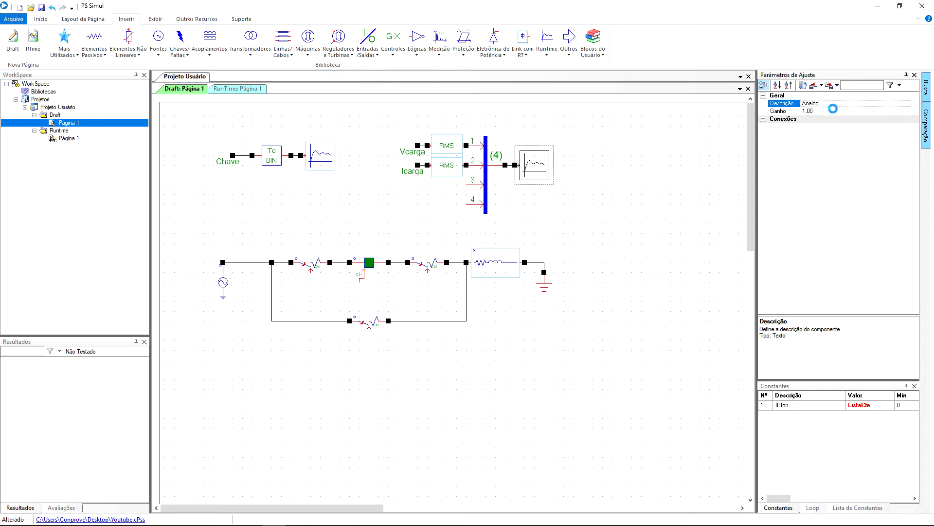
{"action": "key", "text": "Down"}
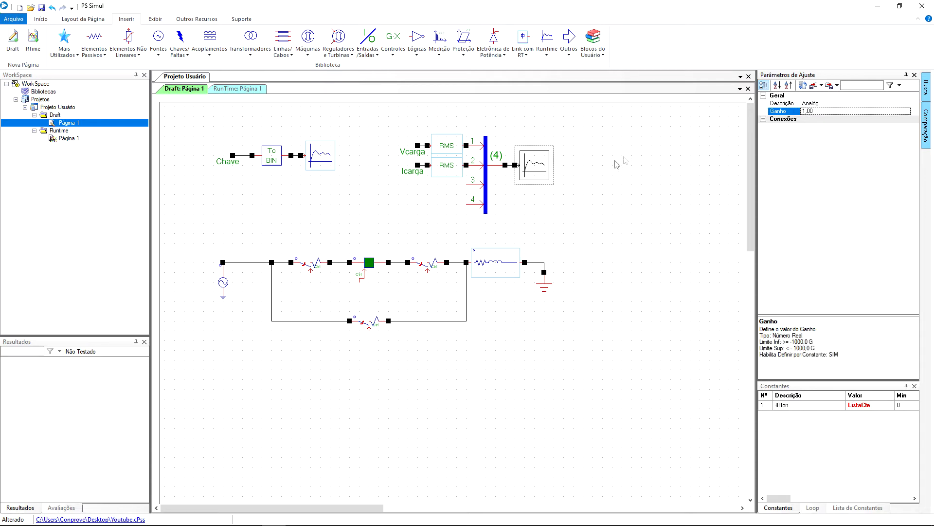
Set the grouping block's Descrição to G1 and its Definir Descr P/ Entradas option to Sim
{"action": "left_click", "coordinate": [485, 193]}
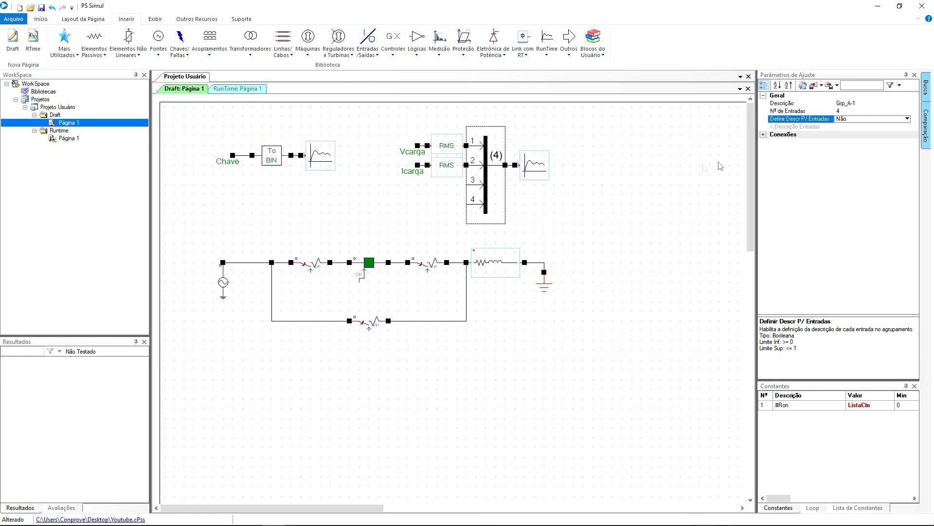
{"action": "left_click", "coordinate": [851, 104]}
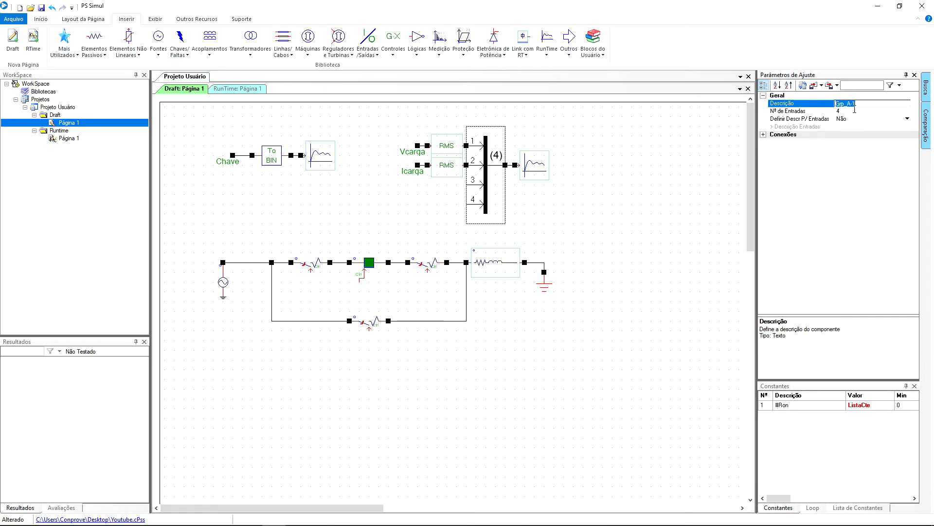
{"action": "type", "text": "G"}
{"action": "key", "text": "Return"}
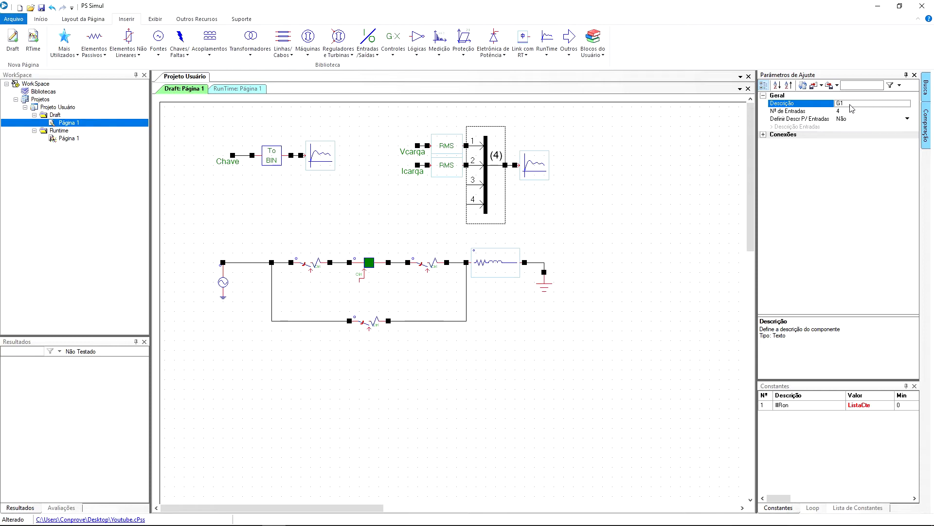
{"action": "key", "text": "Down"}
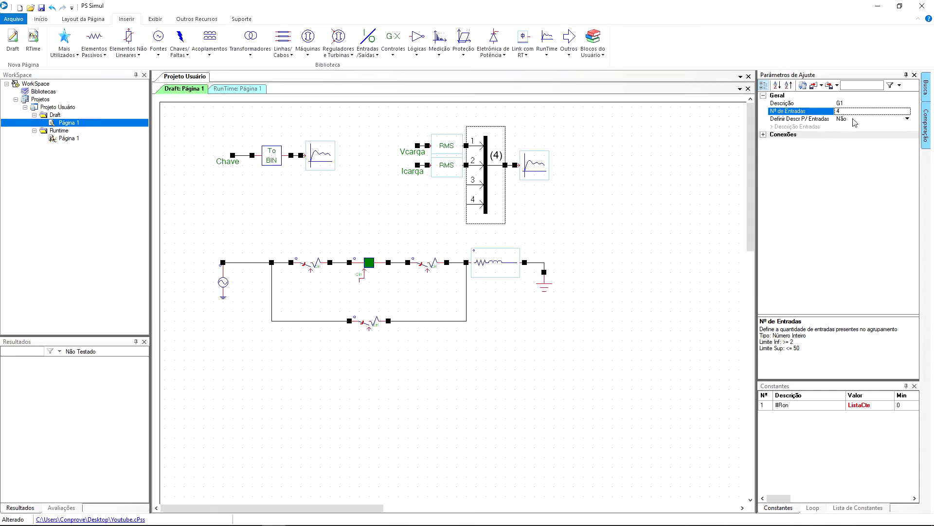
{"action": "left_click", "coordinate": [855, 121]}
{"action": "left_click", "coordinate": [855, 121]}
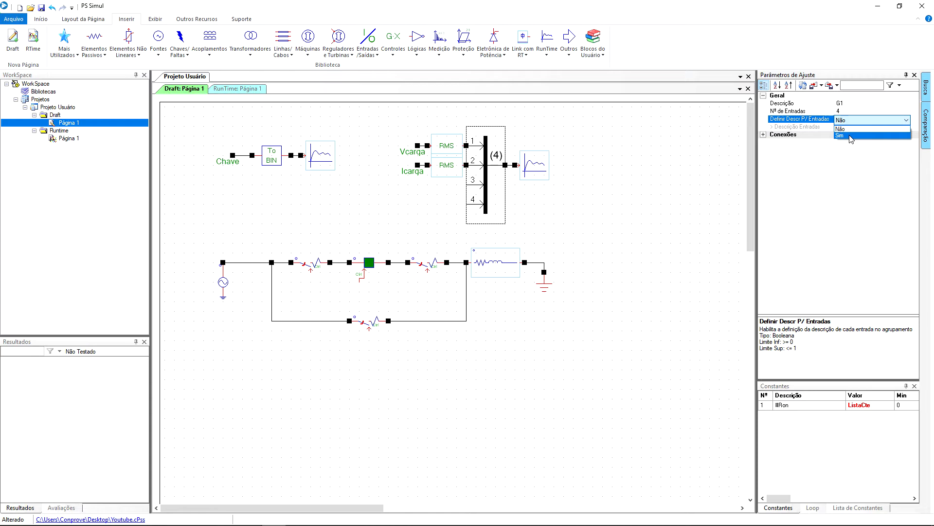
{"action": "left_click", "coordinate": [851, 139]}
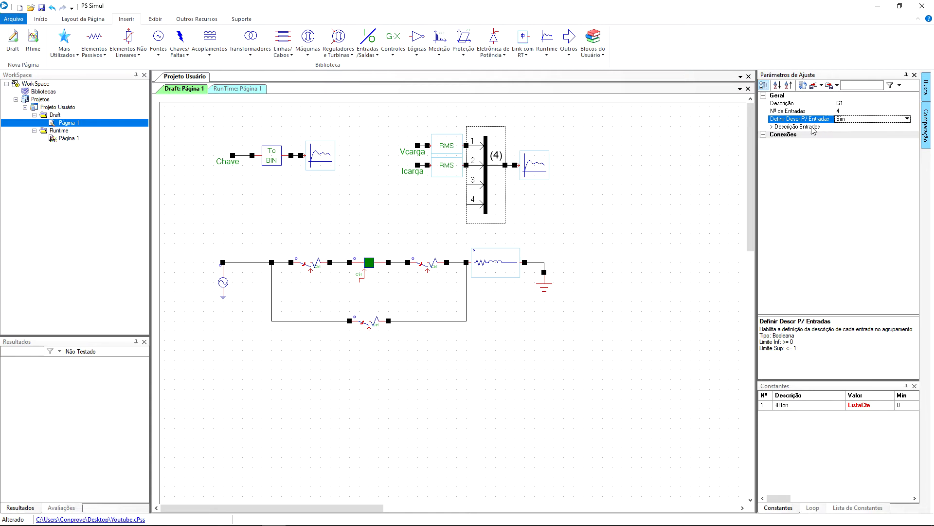
Describe the grouping block's inputs 01 to 04 as Vcarga, Icarga, Idisj and Ibypass
{"action": "double_click", "coordinate": [811, 127]}
{"action": "left_click", "coordinate": [849, 135]}
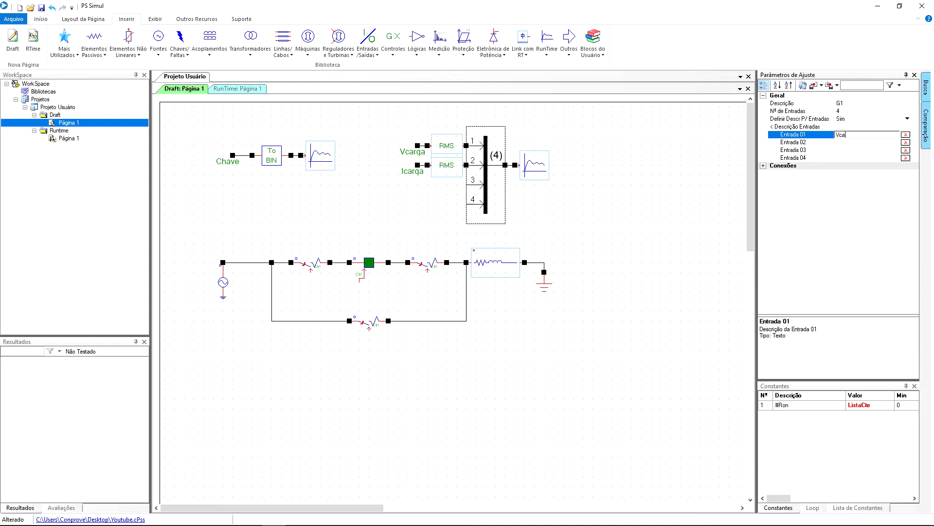
{"action": "left_click", "coordinate": [852, 144]}
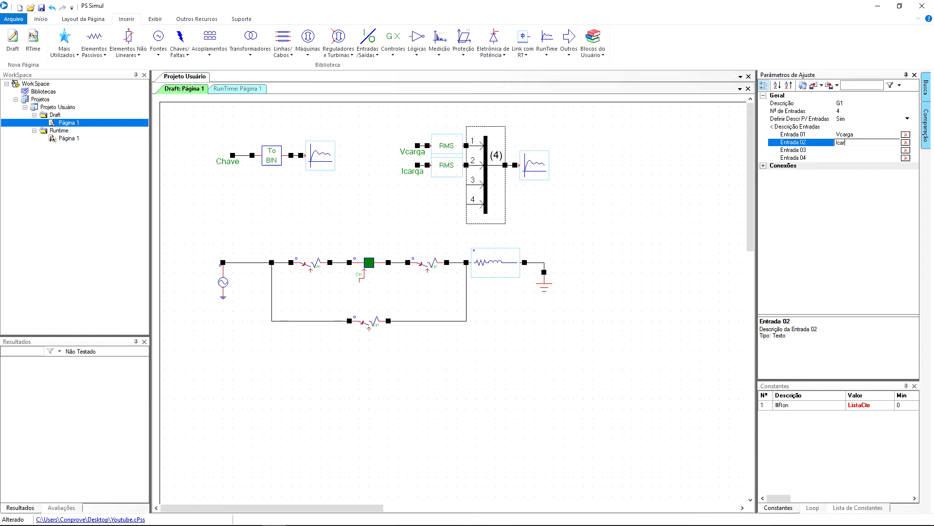
{"action": "left_click", "coordinate": [850, 150]}
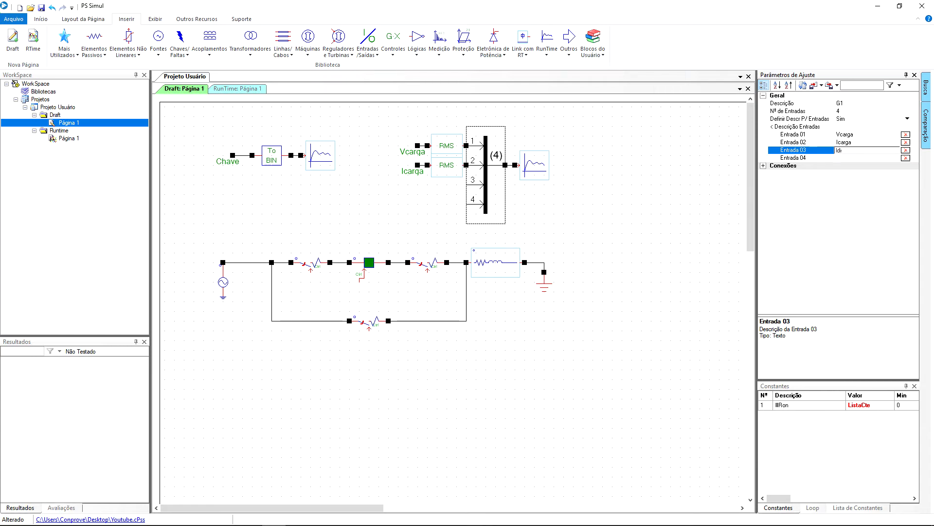
{"action": "key", "text": "Return"}
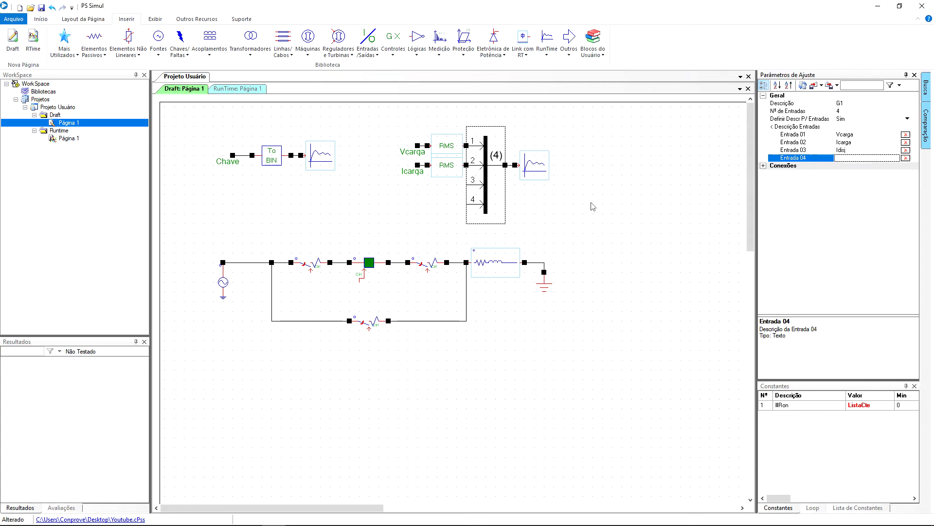
{"action": "type", "text": "Ibypass"}
{"action": "key", "text": "Return"}
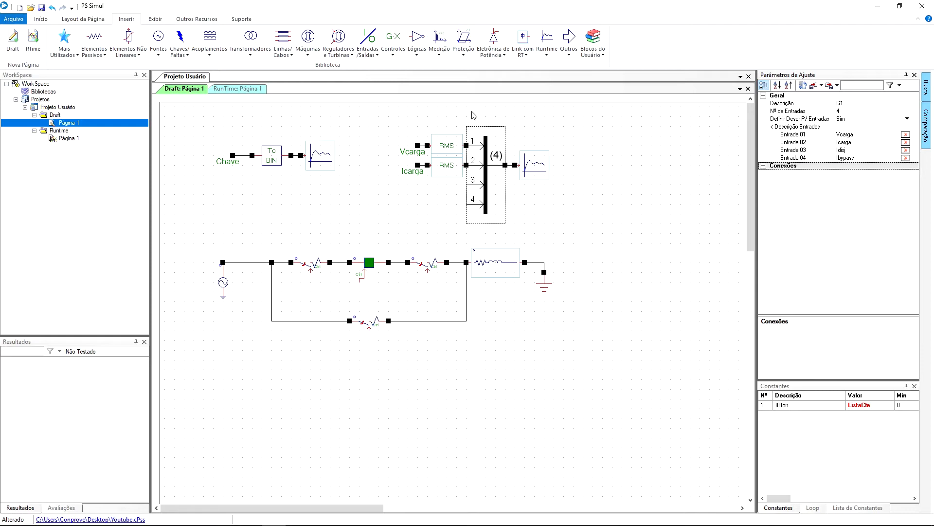
{"action": "left_click", "coordinate": [476, 112]}
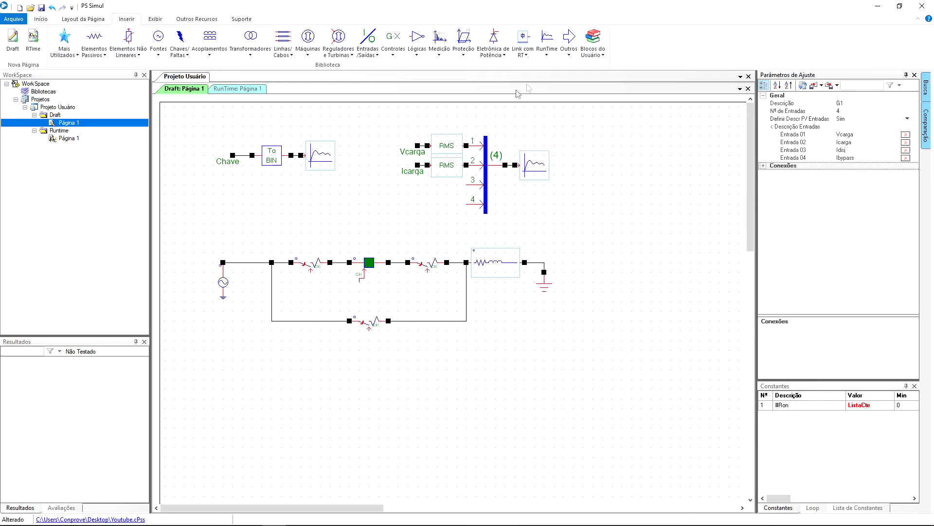
Insert two Liga Sinais labels beside inputs 3 and 4 of the grouping block, below the Icarga label
{"action": "left_click", "coordinate": [569, 41]}
{"action": "left_click", "coordinate": [755, 118]}
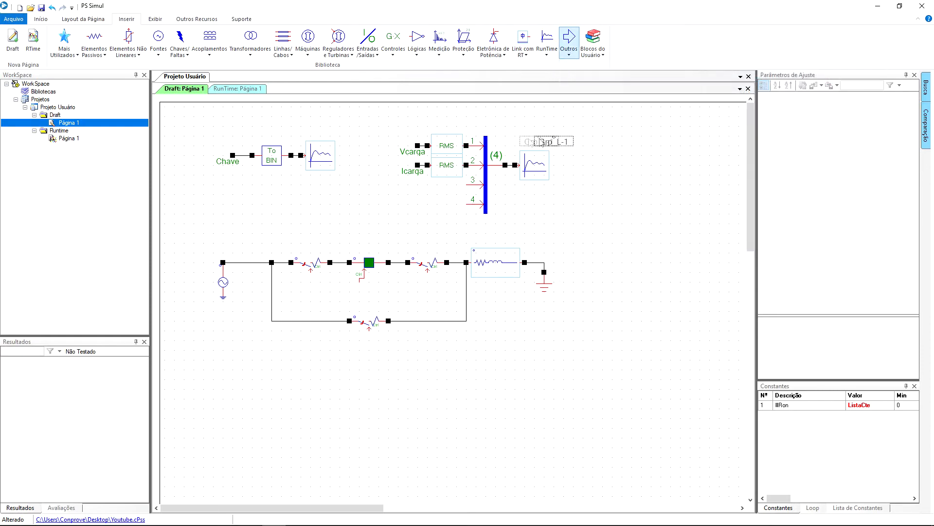
{"action": "left_click", "coordinate": [430, 191]}
{"action": "left_click", "coordinate": [572, 57]}
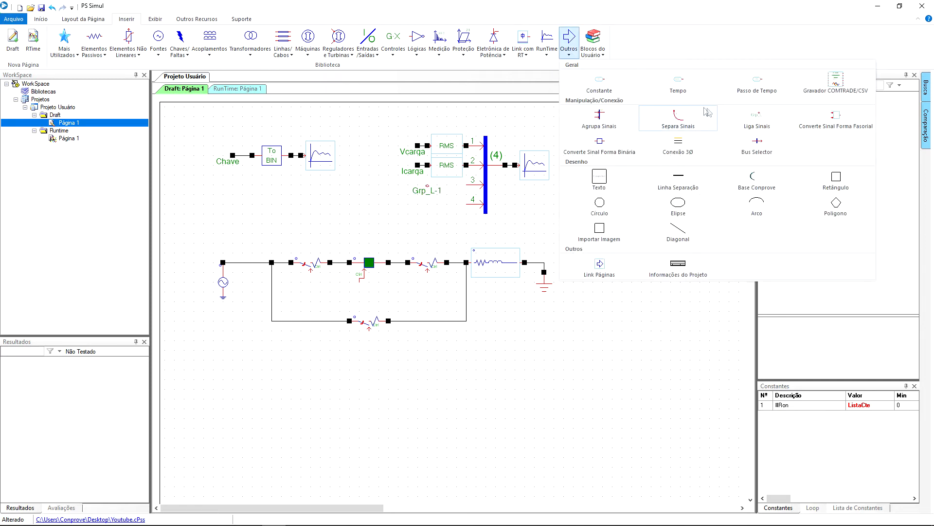
{"action": "left_click", "coordinate": [755, 118]}
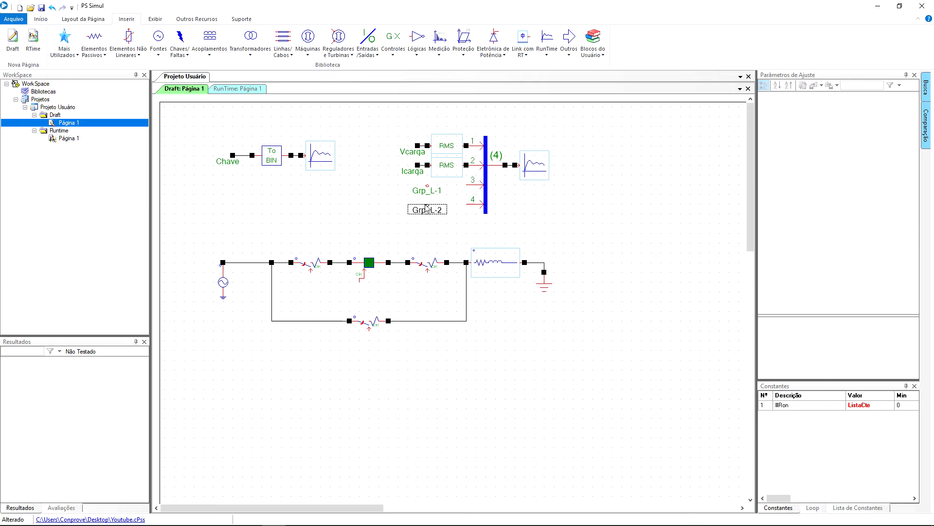
{"action": "left_click", "coordinate": [427, 207]}
Assign the Idisj signal to the new label beside the grouping block's input 3
{"action": "left_click", "coordinate": [427, 190]}
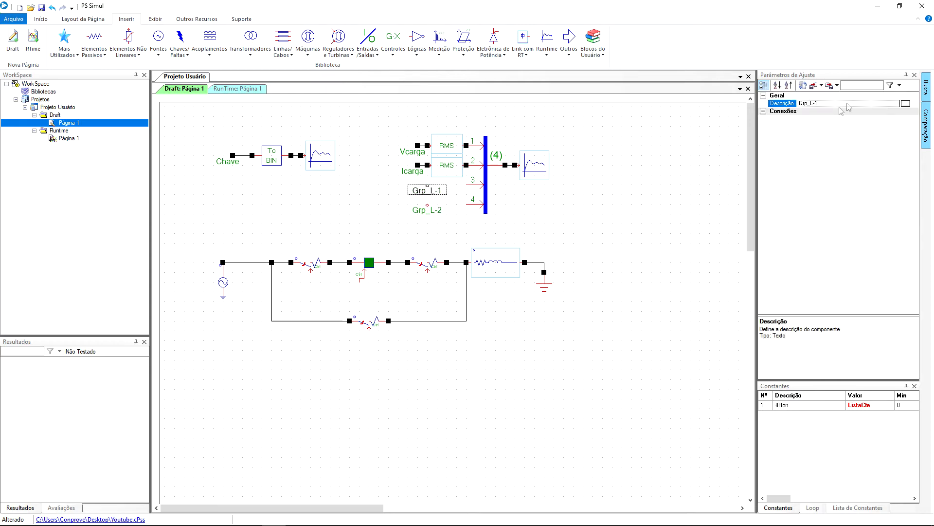
{"action": "left_click", "coordinate": [905, 103]}
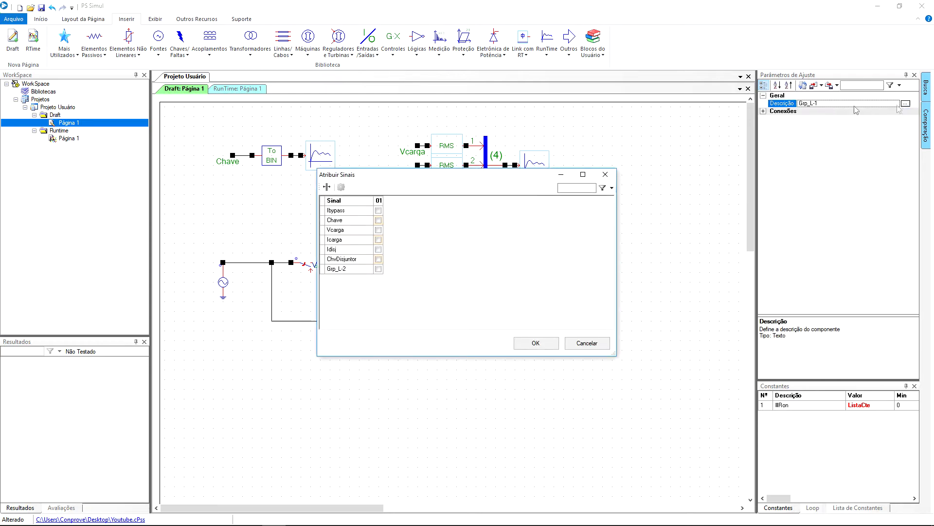
{"action": "left_click", "coordinate": [378, 249]}
{"action": "left_click", "coordinate": [535, 343]}
Assign the Ibypass signal to the label beside input 4 and connect both new labels to grouping block inputs 3 and 4
{"action": "left_click", "coordinate": [433, 210]}
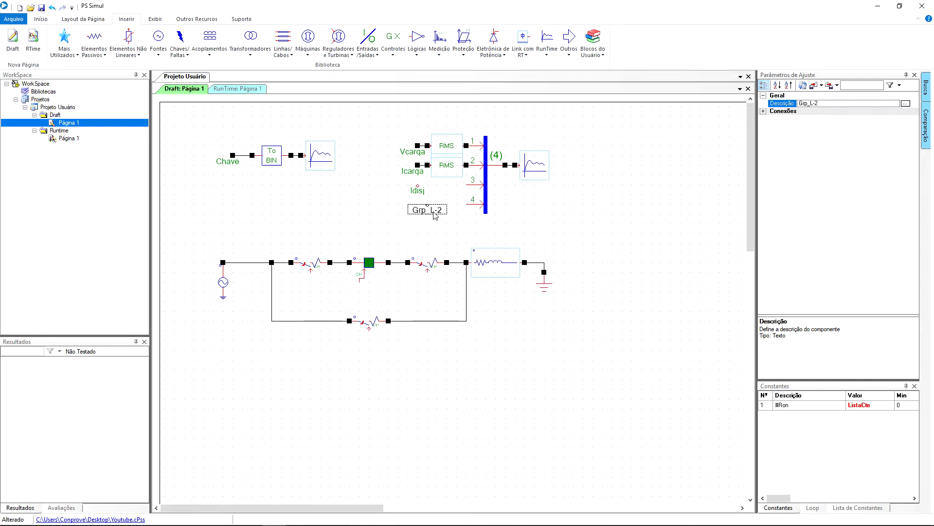
{"action": "left_click", "coordinate": [905, 104]}
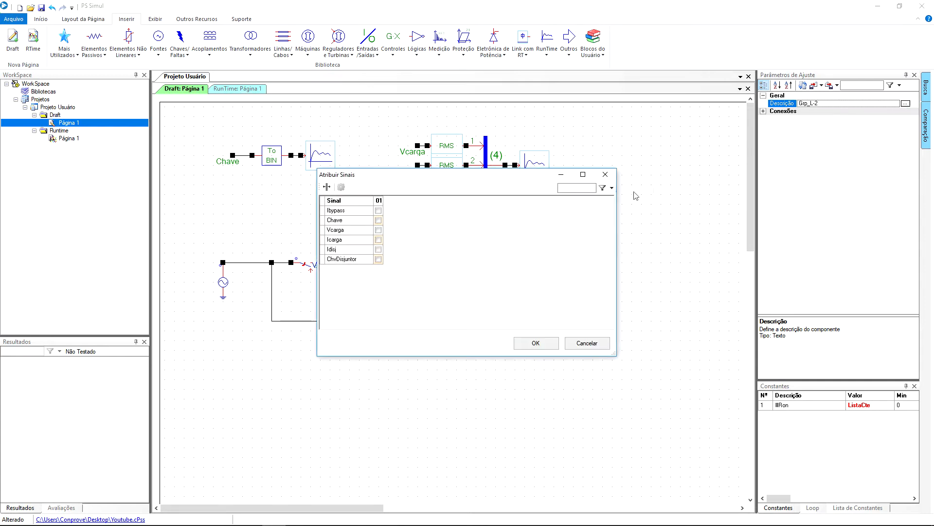
{"action": "left_click", "coordinate": [379, 210]}
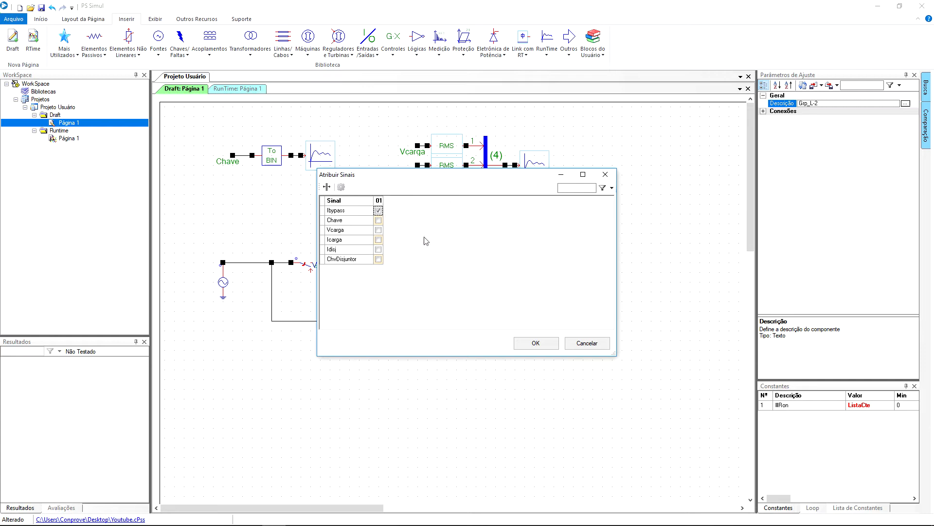
{"action": "left_click", "coordinate": [535, 342]}
{"action": "left_click_drag", "start_coordinate": [418, 192], "coordinate": [473, 213]}
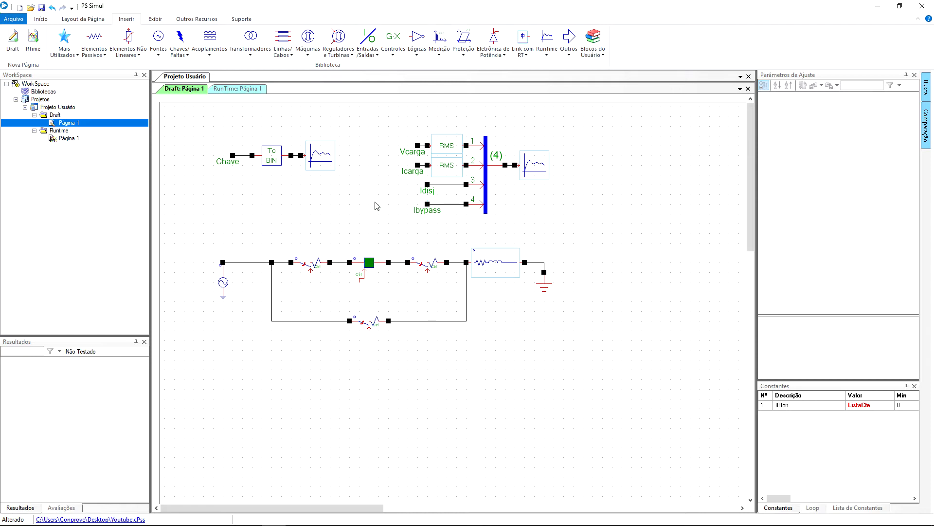
Name the Abr/Fch A switching measurement of the source-side disconnector CvSecc
{"action": "left_click_drag", "start_coordinate": [331, 243], "coordinate": [291, 272]}
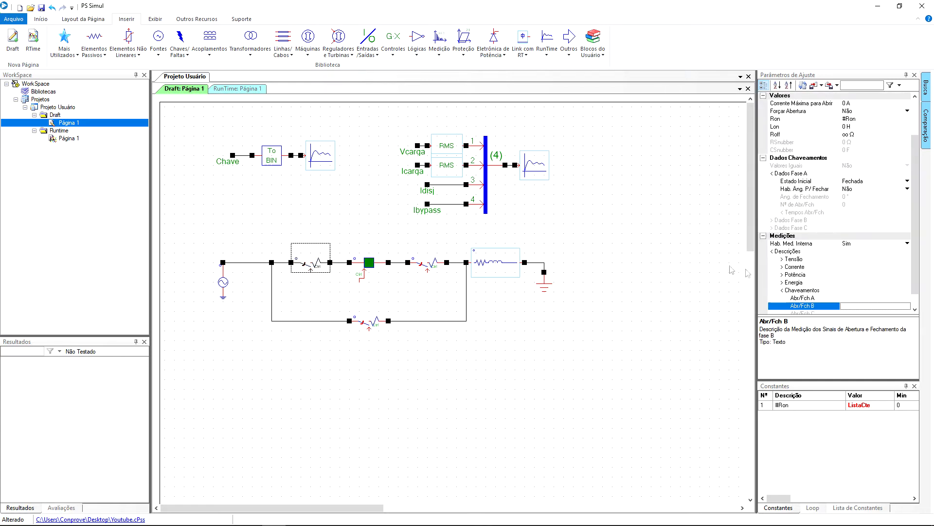
{"action": "left_click", "coordinate": [850, 298]}
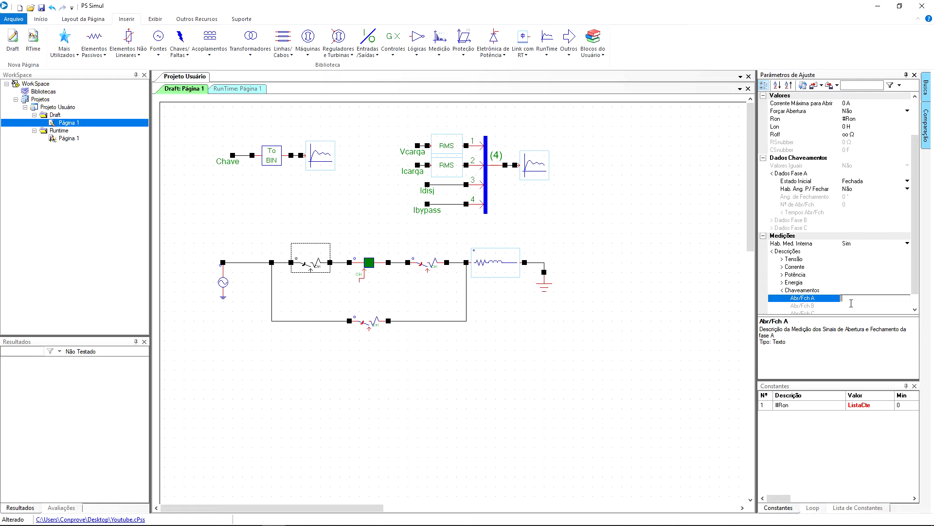
{"action": "type", "text": "CvSecc"}
{"action": "key", "text": "Return"}
{"action": "left_click", "coordinate": [817, 305]}
Name the Abr/Fch A switching measurement of the breaker CvDisj
{"action": "left_click", "coordinate": [376, 260]}
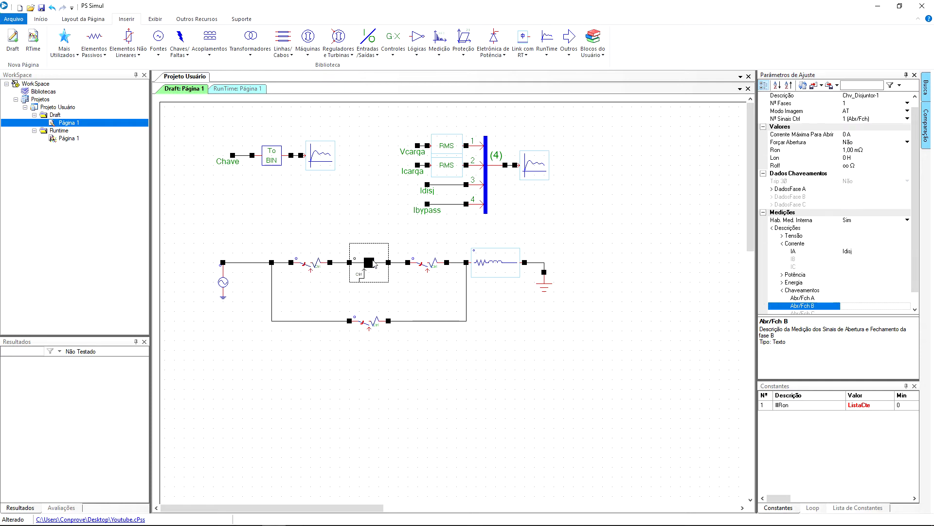
{"action": "left_click", "coordinate": [853, 300]}
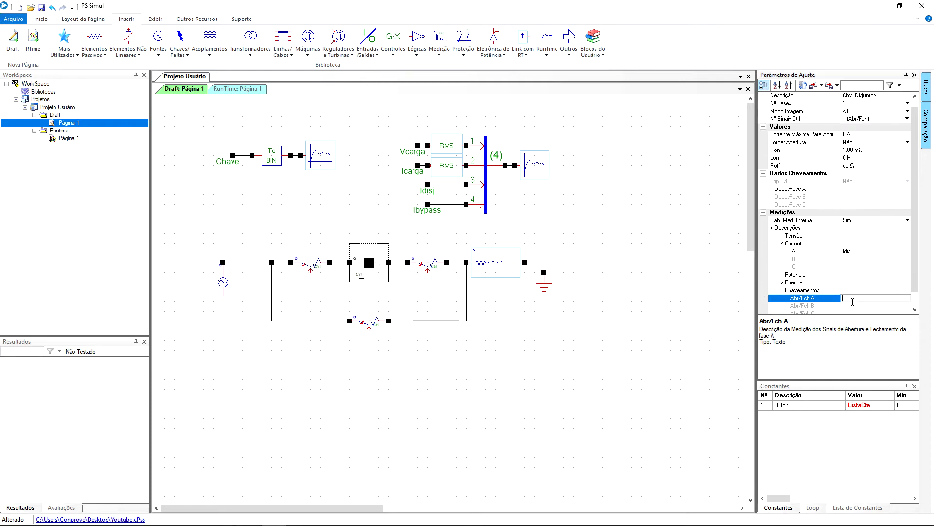
{"action": "type", "text": "CvDisj"}
{"action": "key", "text": "Return"}
{"action": "left_click", "coordinate": [855, 305]}
Rename the bypass switch's Abr/Fch A measurement CvBypass and propagate the change to the other signals
{"action": "left_click", "coordinate": [378, 320]}
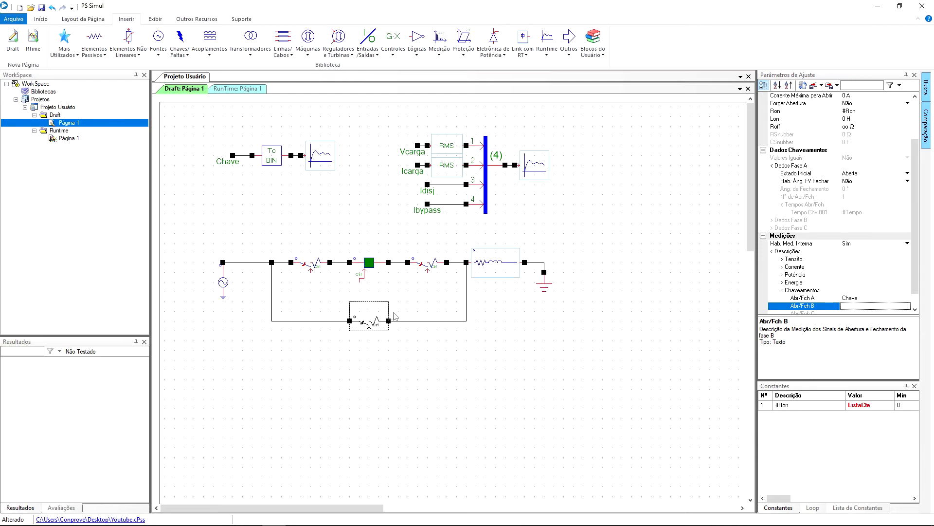
{"action": "left_click", "coordinate": [860, 298]}
{"action": "type", "text": "CvBypass"}
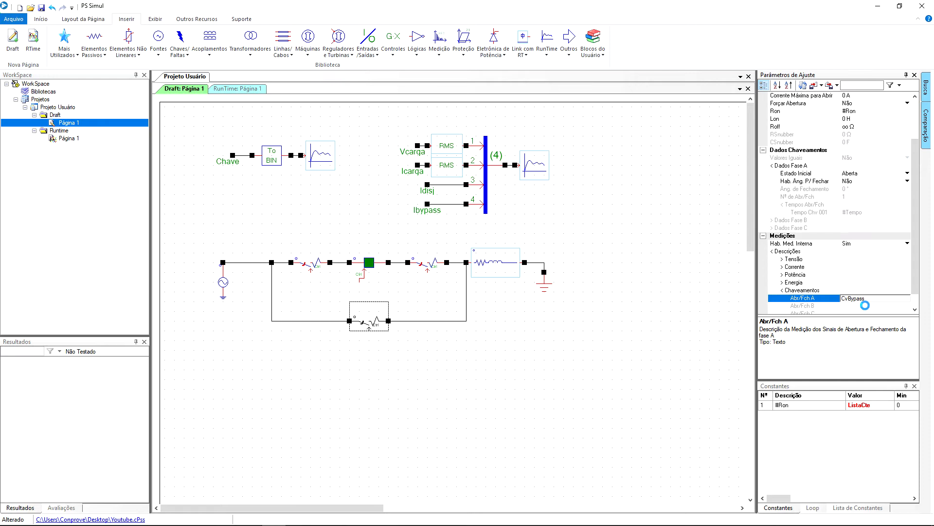
{"action": "key", "text": "Return"}
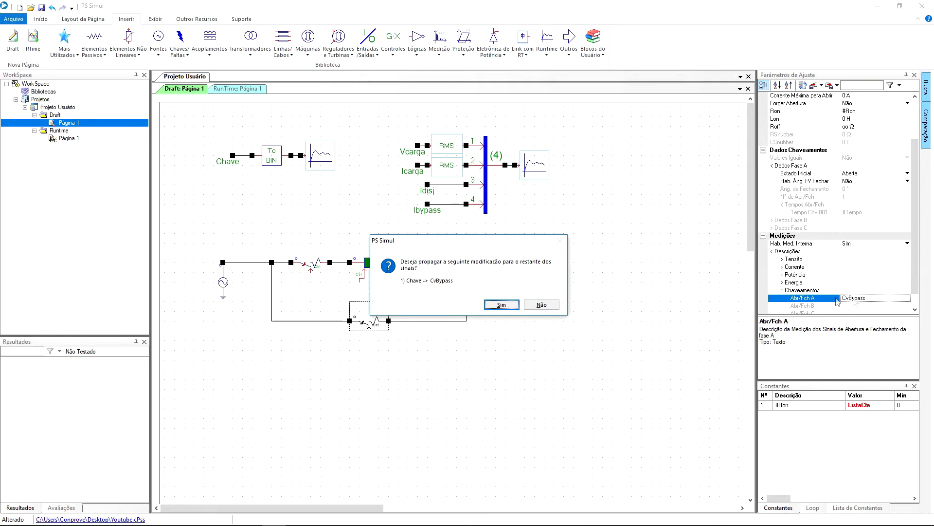
{"action": "left_click", "coordinate": [504, 309]}
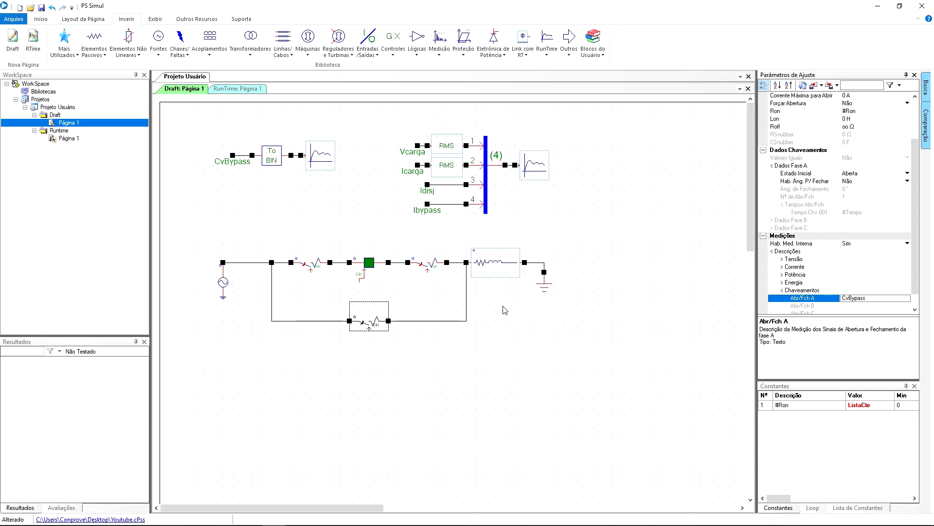
Move the CvBypass plot block away from the To BIN block and delete the wire between them
{"action": "left_click", "coordinate": [318, 202]}
{"action": "left_click_drag", "start_coordinate": [321, 158], "coordinate": [359, 158]}
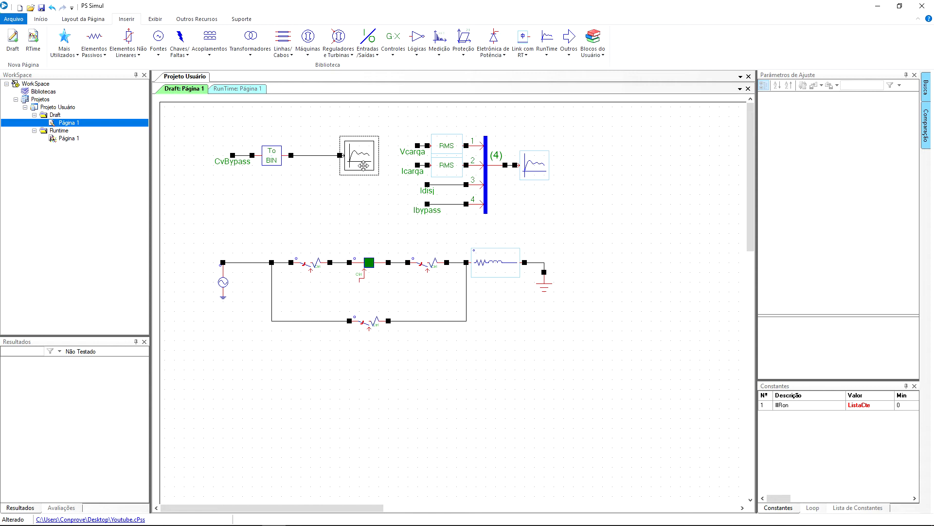
{"action": "left_click", "coordinate": [322, 157]}
{"action": "key", "text": "Delete"}
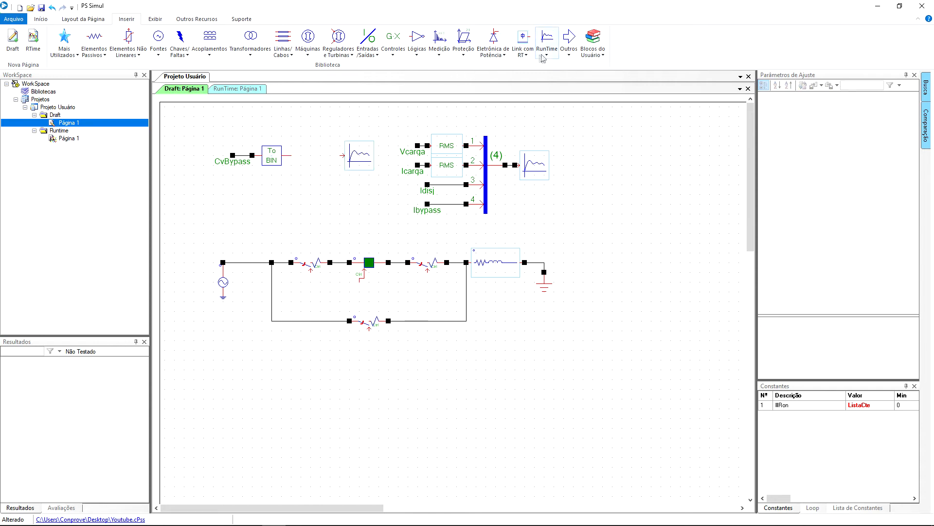
Add a signal grouping block at the output of the CvBypass To BIN block and set its number of inputs to 3
{"action": "left_click", "coordinate": [568, 44]}
{"action": "left_click", "coordinate": [594, 114]}
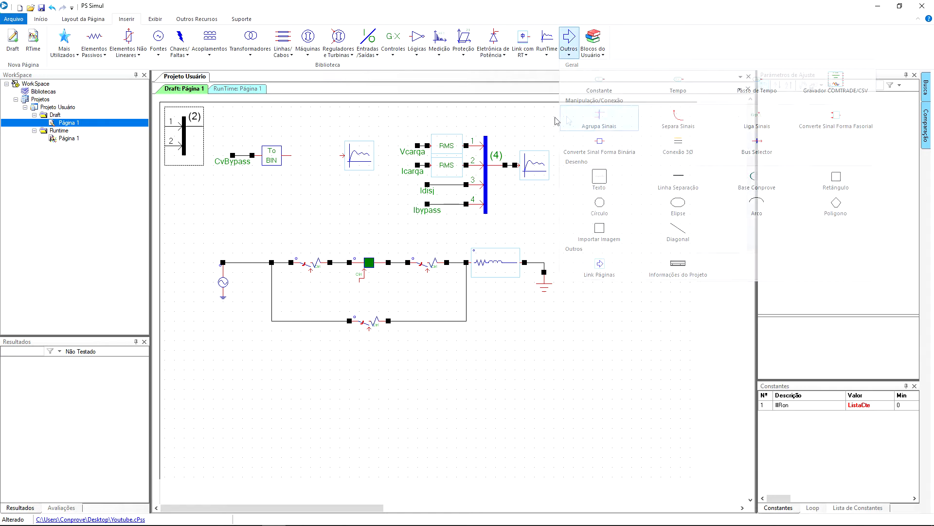
{"action": "left_click", "coordinate": [314, 173]}
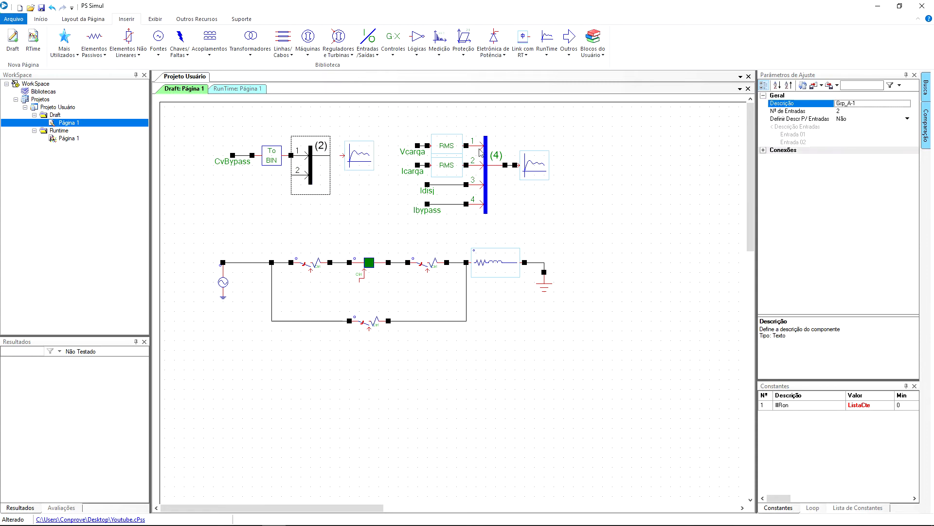
{"action": "left_click", "coordinate": [862, 112]}
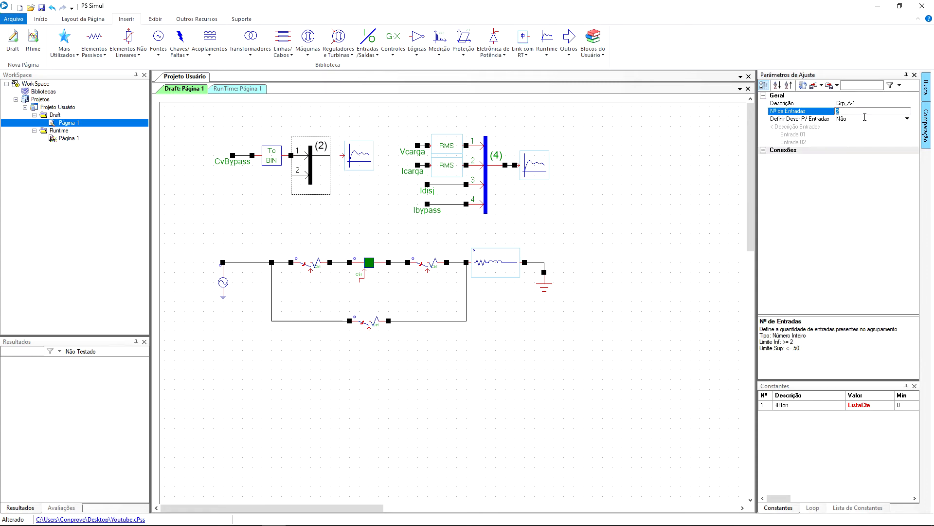
{"action": "key", "text": "Return"}
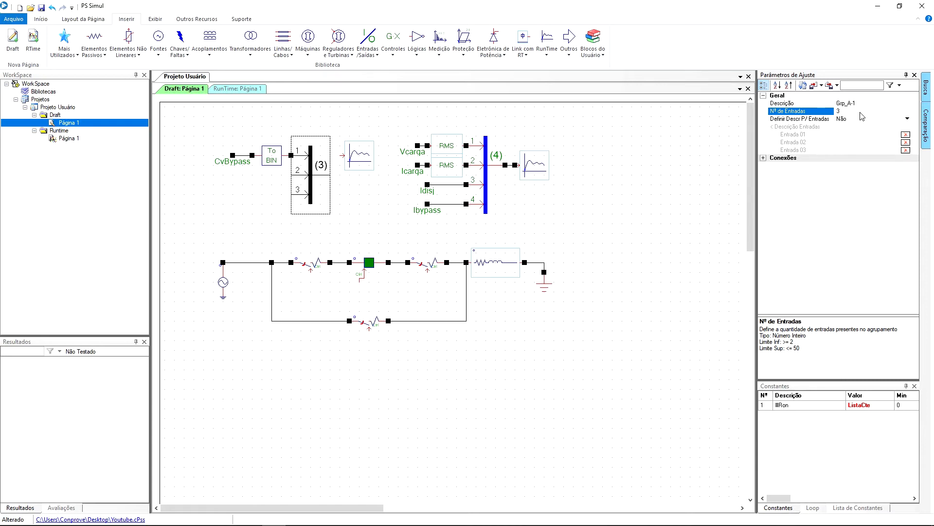
{"action": "left_click", "coordinate": [862, 117]}
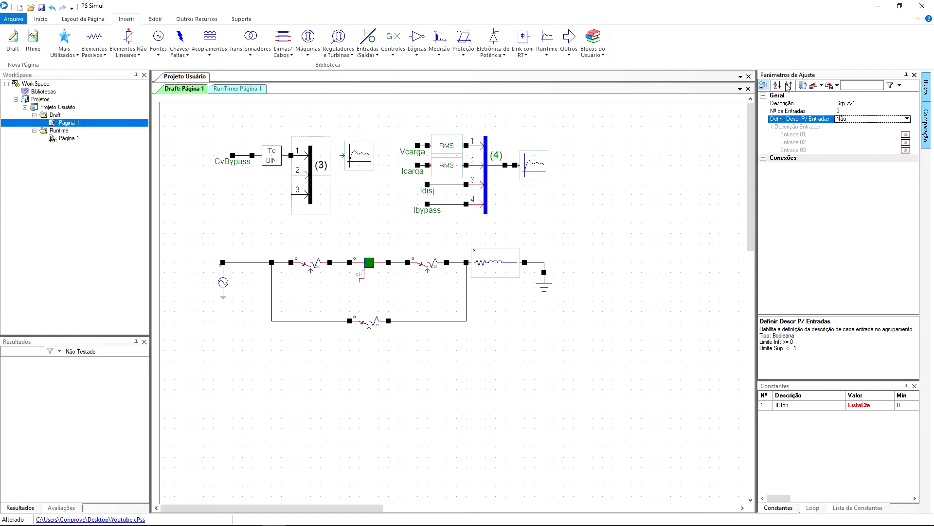
Place two more binary-form signal converters at inputs 2 and 3 of the three-input grouping block
{"action": "left_click", "coordinate": [568, 58]}
{"action": "left_click", "coordinate": [600, 142]}
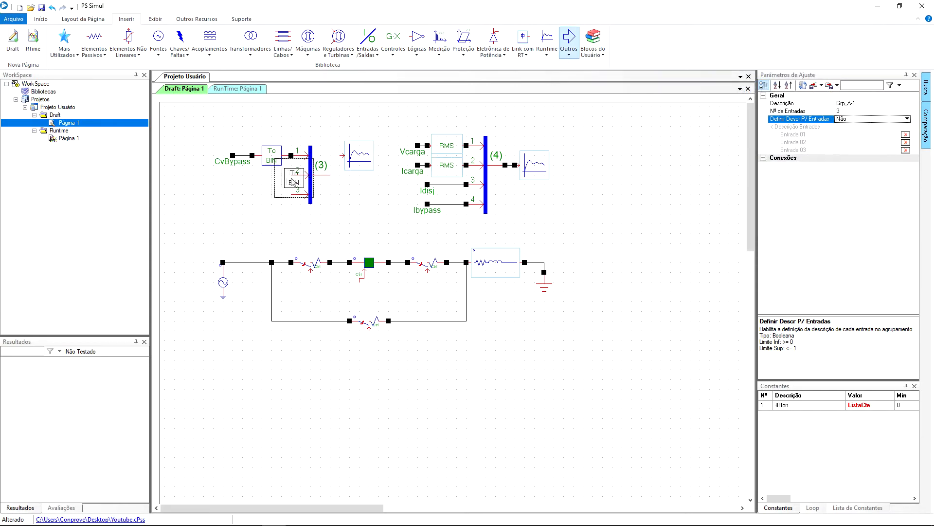
{"action": "left_click", "coordinate": [271, 176]}
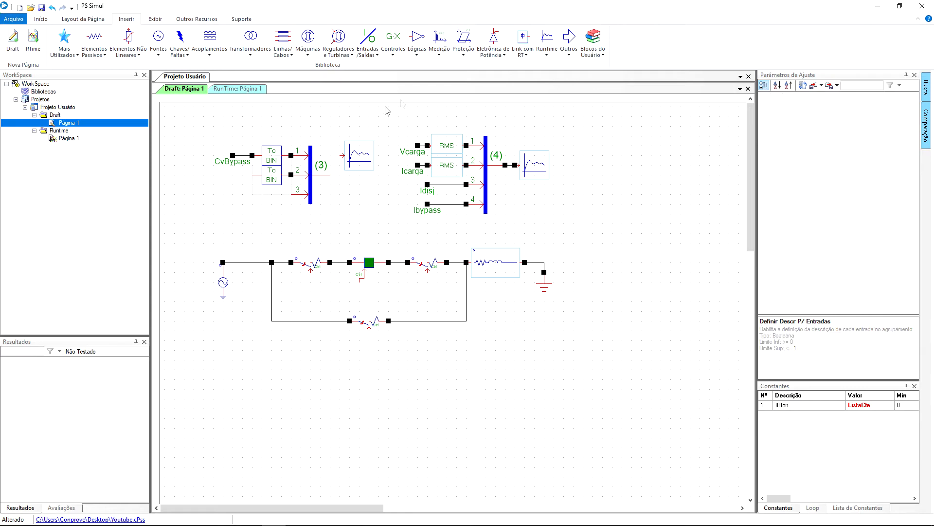
{"action": "left_click", "coordinate": [568, 49]}
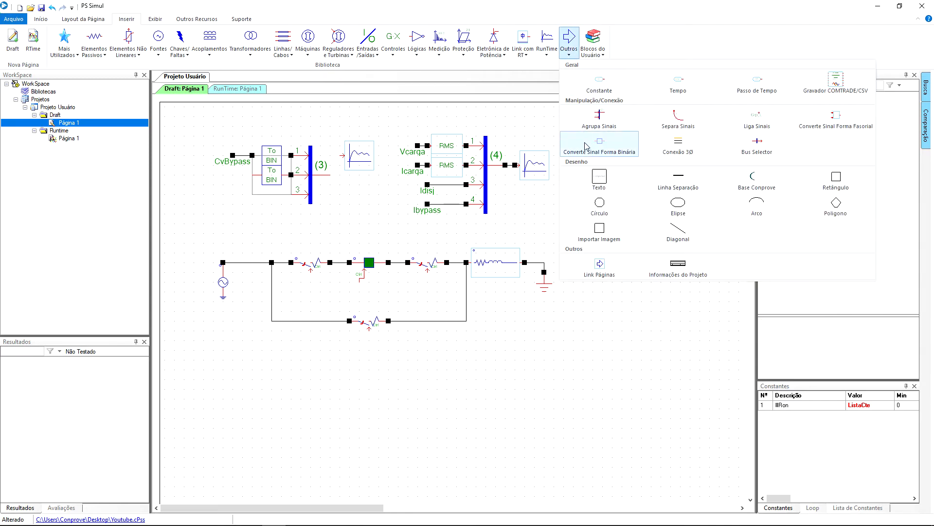
{"action": "left_click", "coordinate": [600, 141]}
{"action": "left_click", "coordinate": [273, 196]}
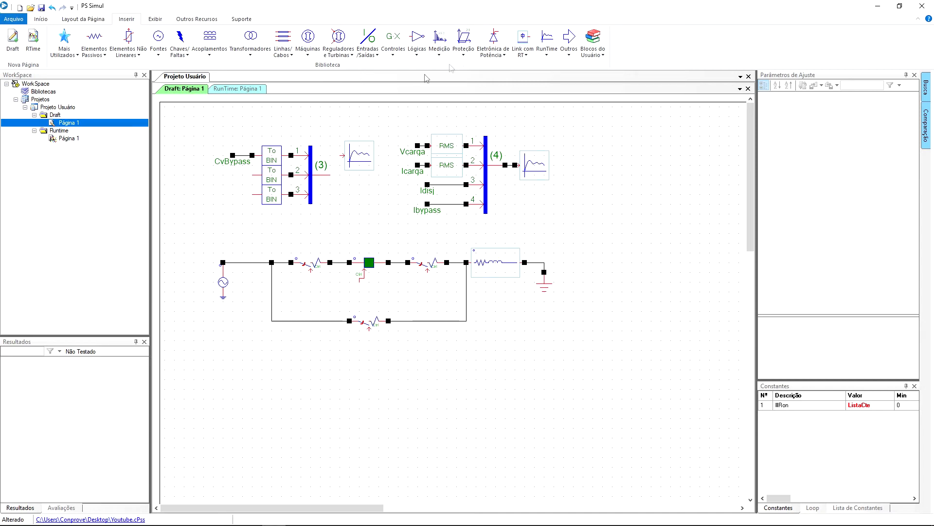
Place two Liga Sinais labels beside the inputs of the second and third To BIN blocks
{"action": "left_click", "coordinate": [568, 54]}
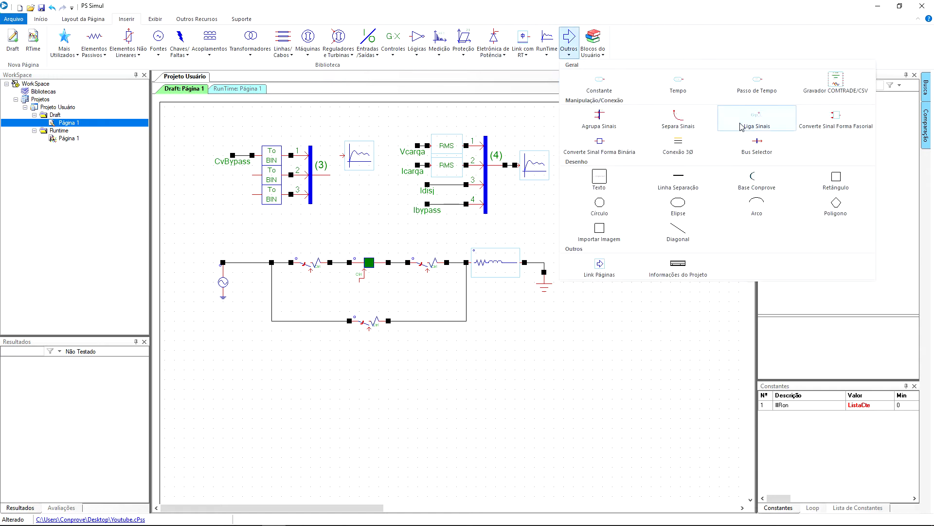
{"action": "left_click", "coordinate": [633, 84]}
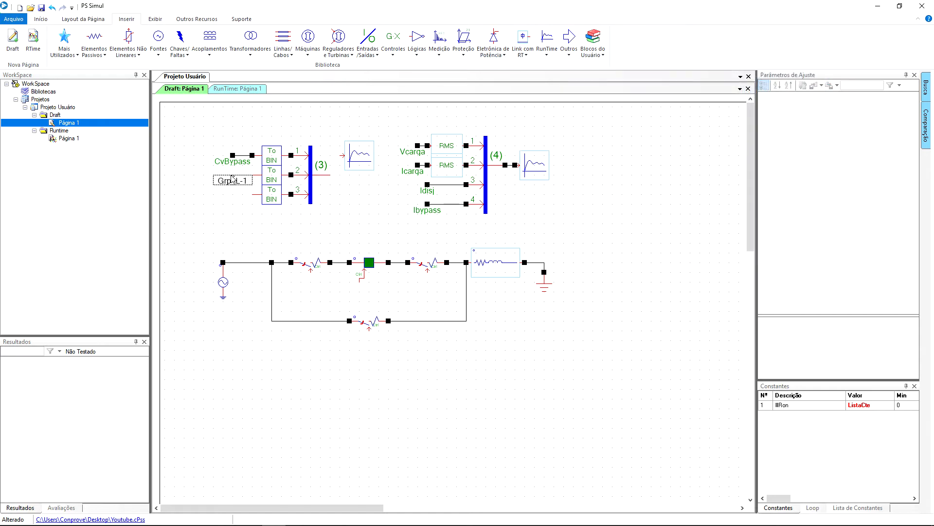
{"action": "left_click", "coordinate": [232, 176]}
{"action": "left_click", "coordinate": [570, 56]}
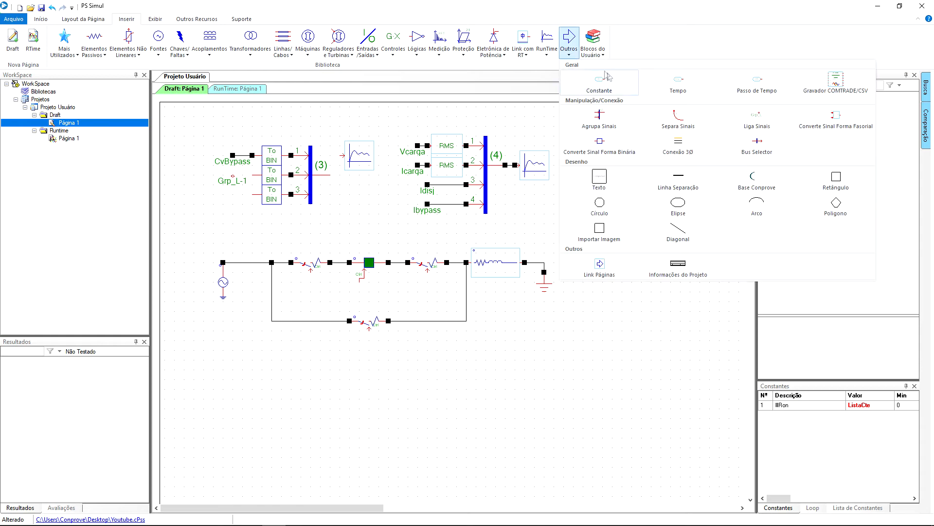
{"action": "left_click", "coordinate": [740, 117]}
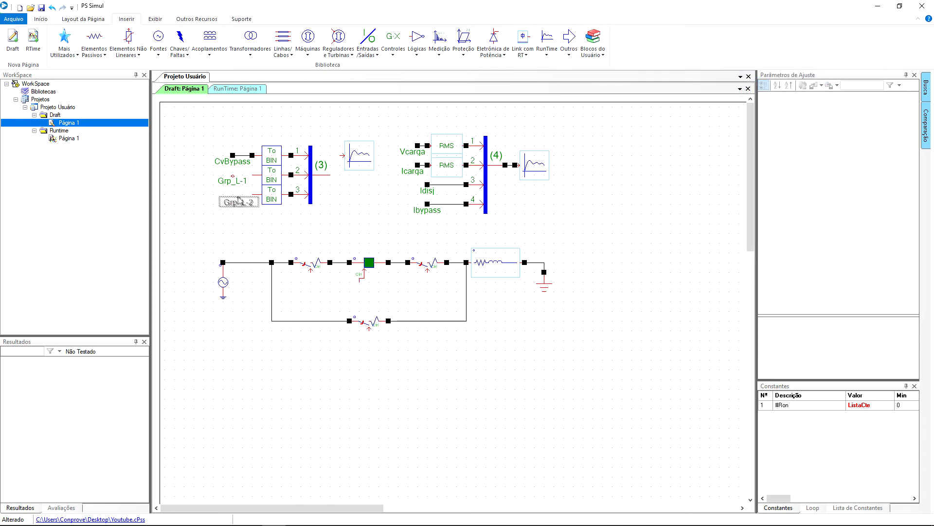
{"action": "left_click", "coordinate": [232, 196]}
Assign the signal CvSecc to the label of the second To BIN block and CvDisj to the label of the third
{"action": "left_click", "coordinate": [245, 187]}
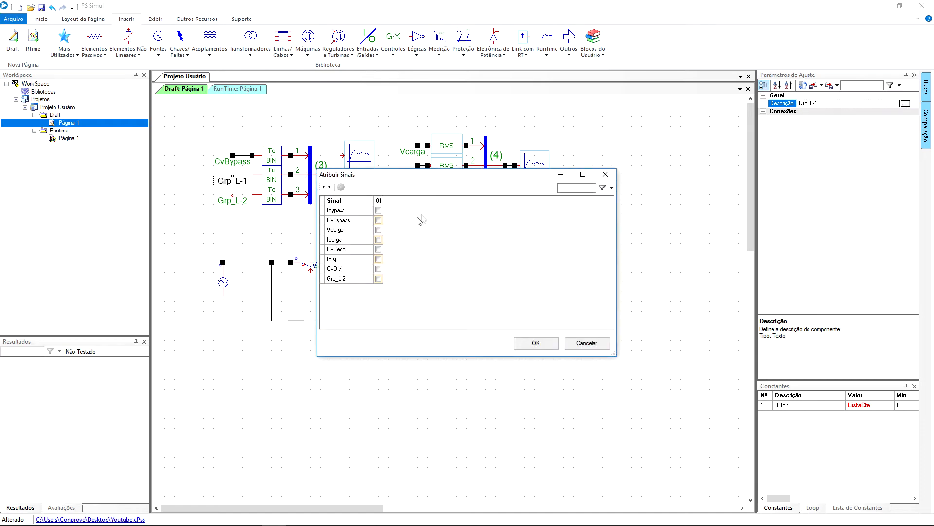
{"action": "left_click", "coordinate": [378, 250]}
{"action": "left_click", "coordinate": [541, 345]}
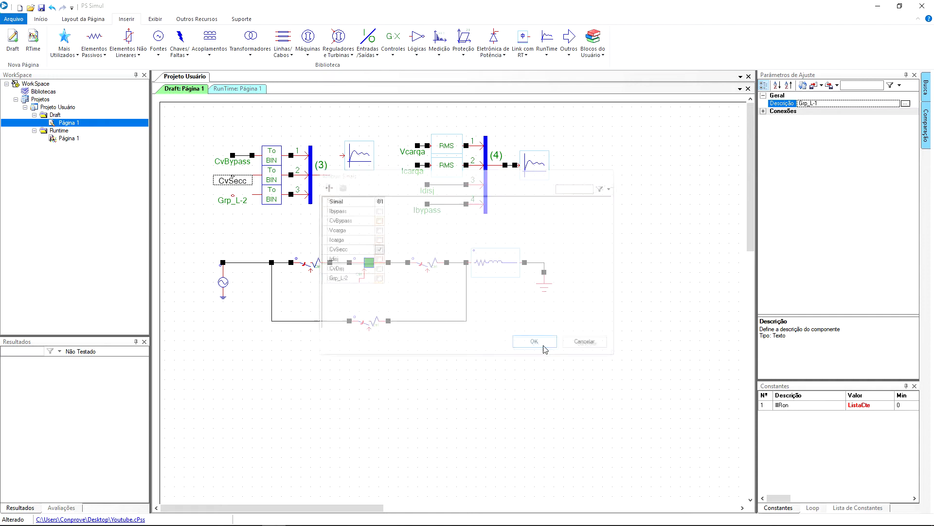
{"action": "left_click", "coordinate": [237, 200]}
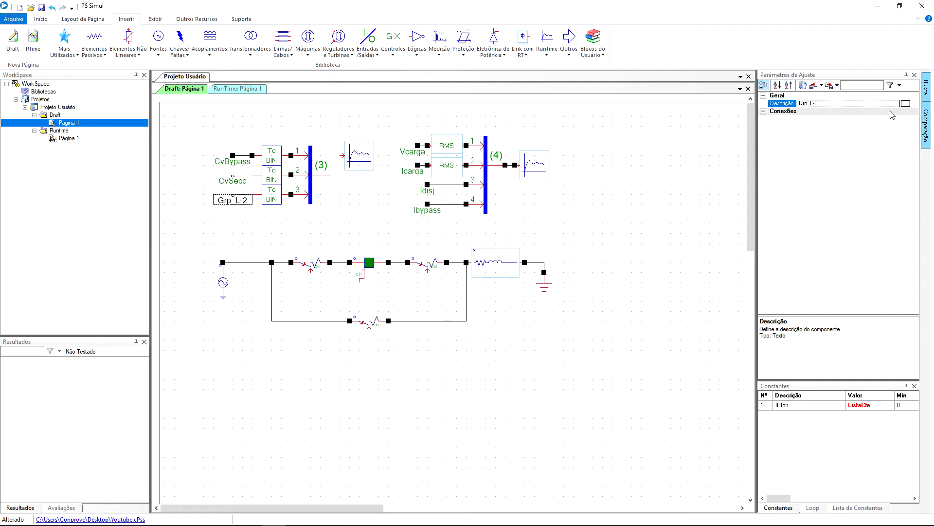
{"action": "left_click", "coordinate": [905, 103]}
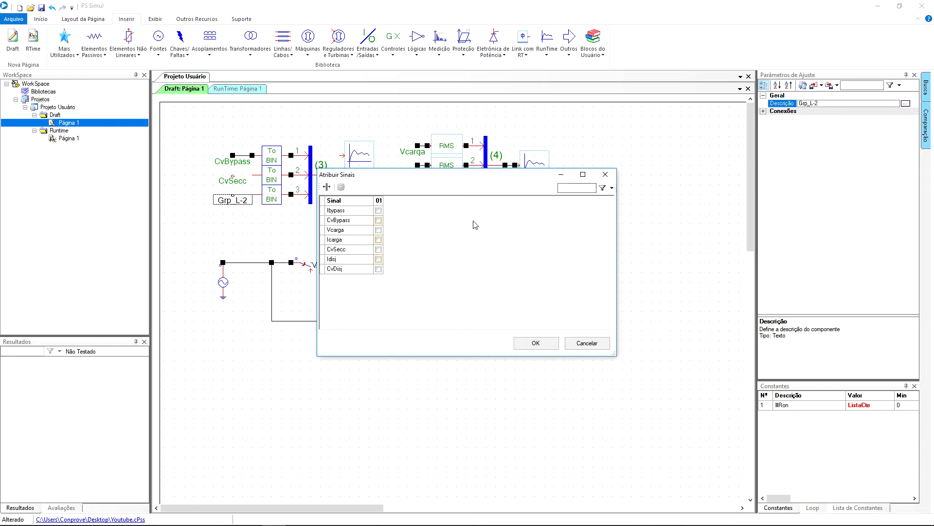
{"action": "left_click", "coordinate": [378, 269]}
{"action": "left_click", "coordinate": [531, 342]}
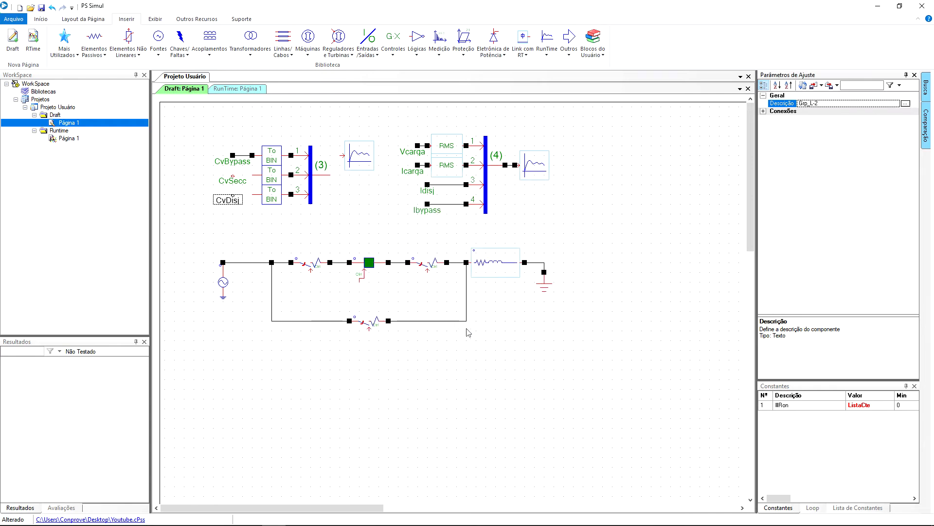
Wire the CvDisj and CvSecc labels to their To BIN blocks and attach the plot block to the three-input group's output
{"action": "left_click", "coordinate": [240, 204]}
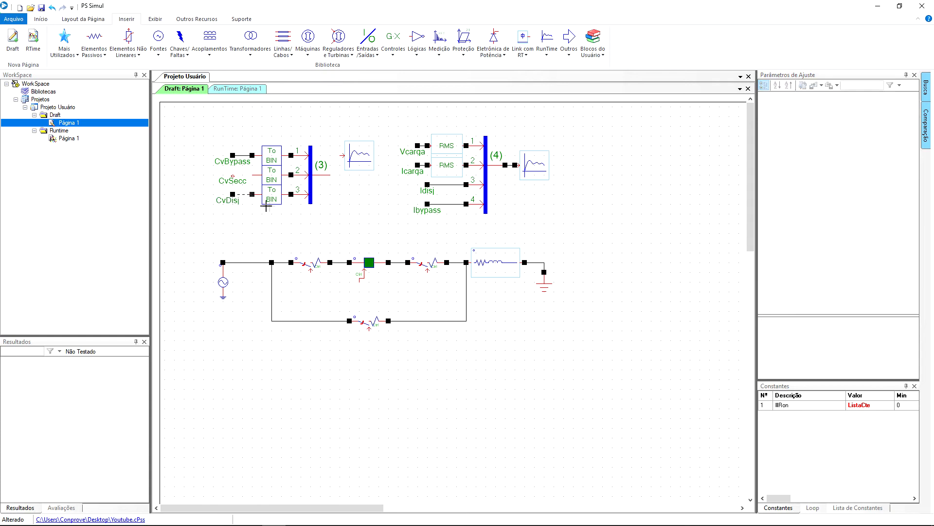
{"action": "left_click", "coordinate": [248, 183]}
{"action": "left_click_drag", "start_coordinate": [364, 158], "coordinate": [359, 186]}
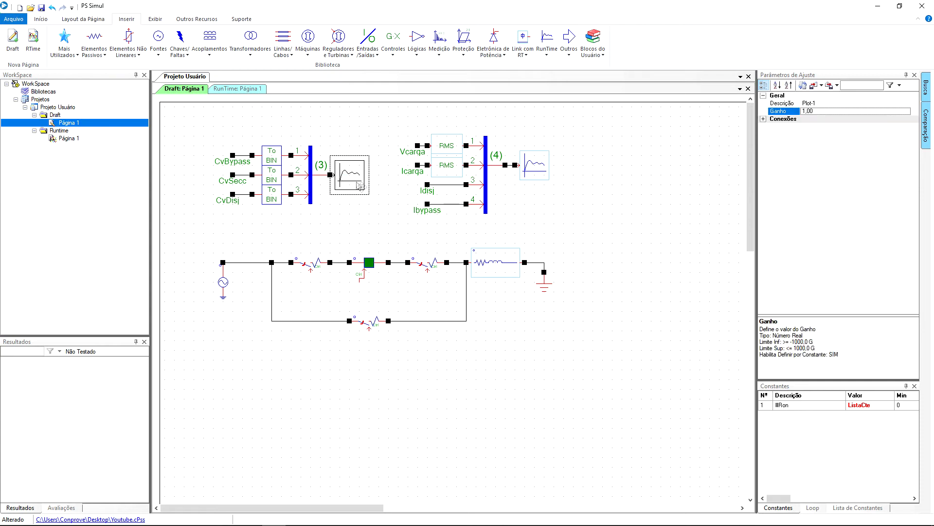
Name the plot block of the grouped switching states Binária
{"action": "key", "text": "Up"}
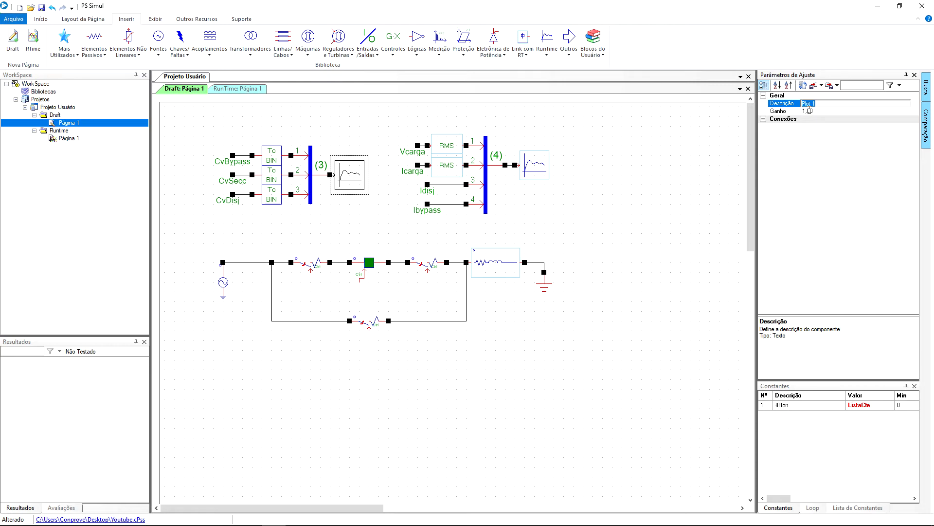
{"action": "type", "text": "Binár"}
{"action": "key", "text": "Return"}
{"action": "type", "text": "ia"}
{"action": "left_click", "coordinate": [805, 110]}
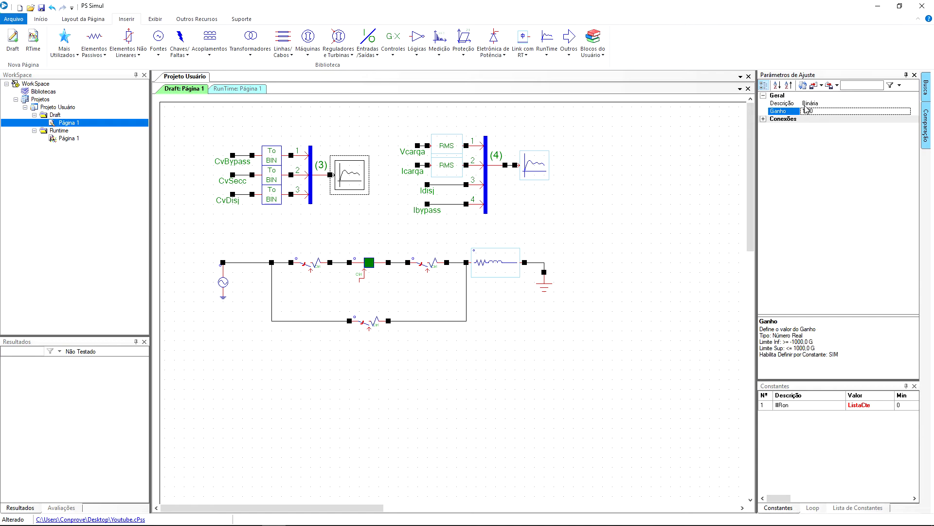
{"action": "left_click", "coordinate": [668, 196]}
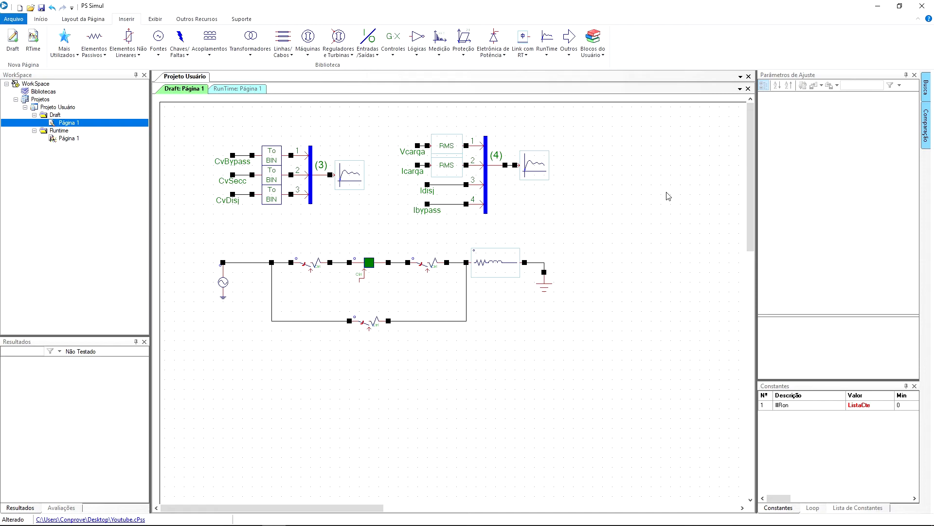
On the RunTime page, place a Chave switch, two Dial controls and a Slider in a column beside the graph
{"action": "left_click", "coordinate": [232, 90]}
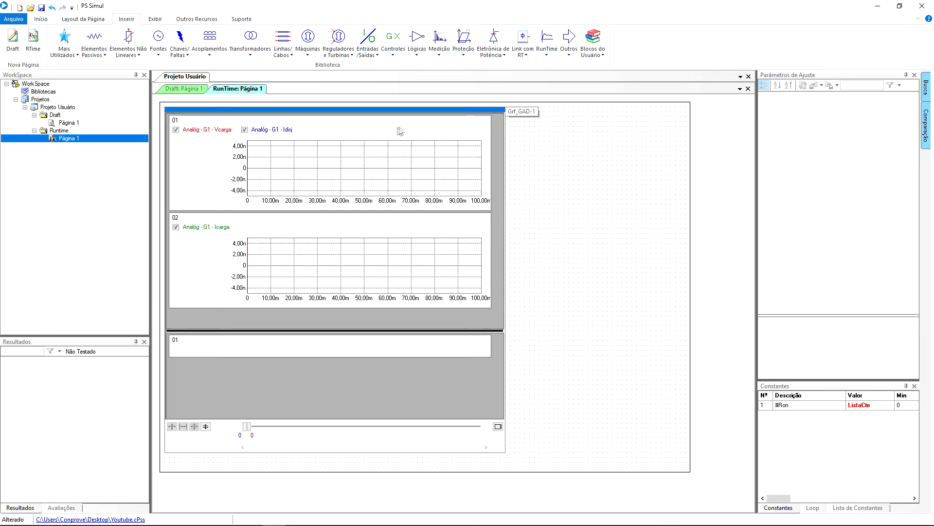
{"action": "left_click", "coordinate": [547, 55]}
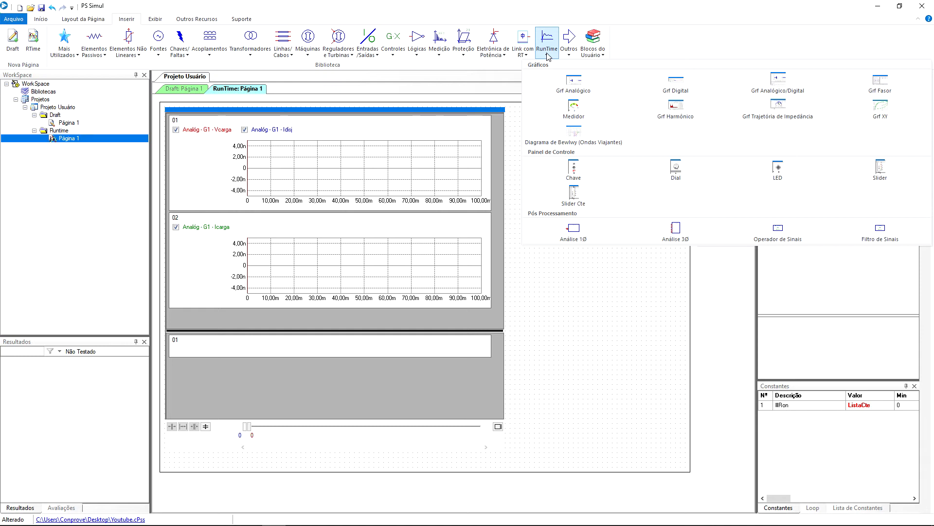
{"action": "left_click_drag", "start_coordinate": [574, 167], "coordinate": [542, 143]}
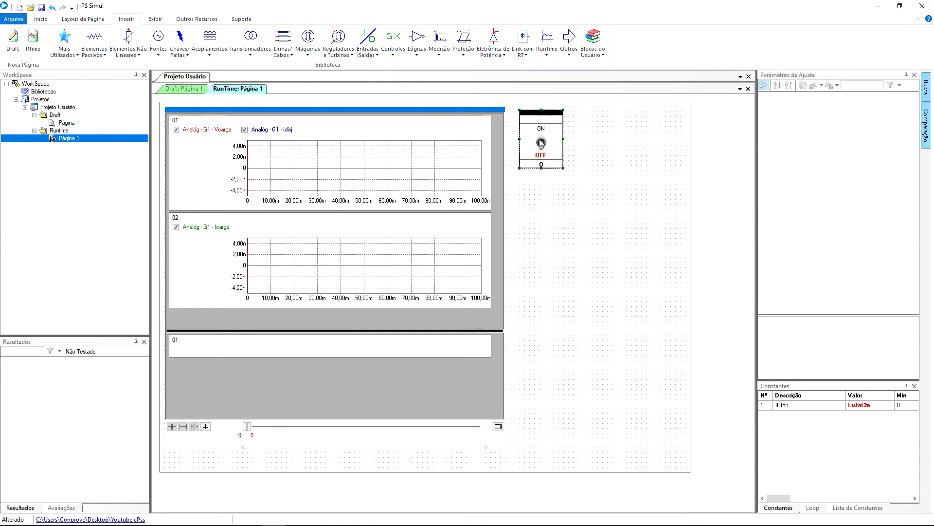
{"action": "left_click", "coordinate": [547, 41]}
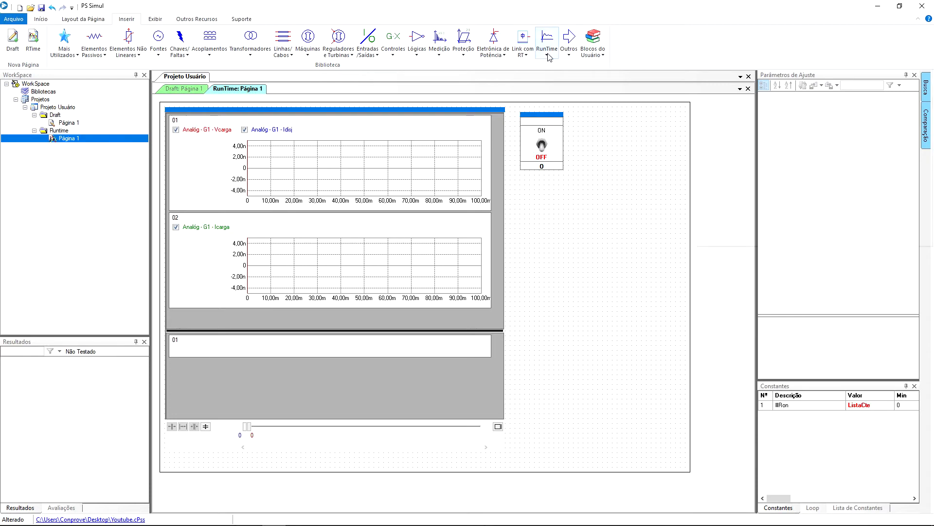
{"action": "left_click_drag", "start_coordinate": [676, 168], "coordinate": [540, 215]}
{"action": "left_click", "coordinate": [547, 42]}
{"action": "left_click_drag", "start_coordinate": [676, 169], "coordinate": [541, 289]}
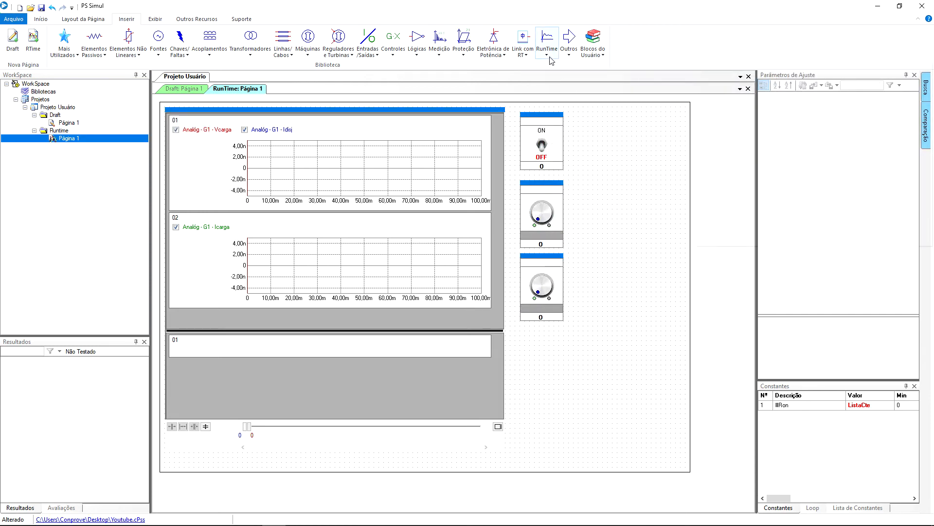
{"action": "left_click", "coordinate": [547, 41]}
{"action": "left_click_drag", "start_coordinate": [880, 168], "coordinate": [543, 370]}
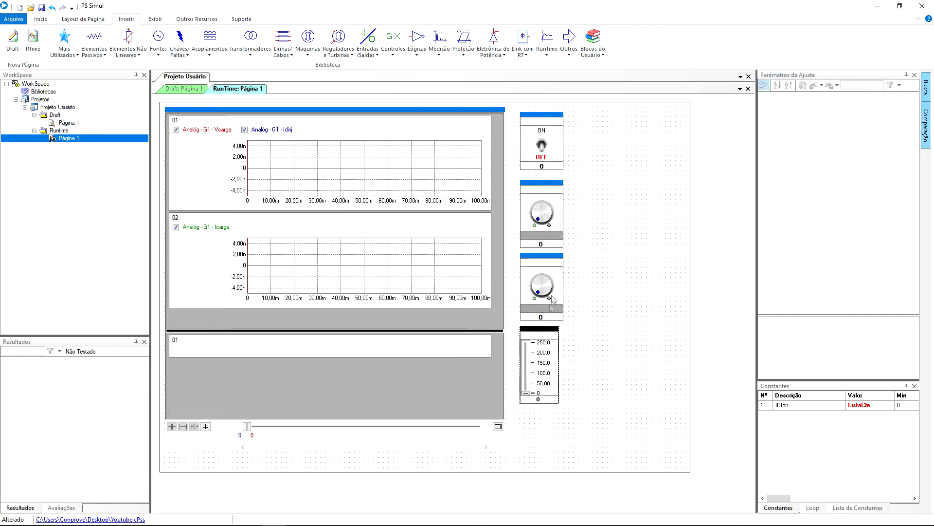
Place an LED and a Medidor gauge in a second column beside the switch and the dials
{"action": "left_click", "coordinate": [547, 42]}
{"action": "left_click_drag", "start_coordinate": [778, 168], "coordinate": [624, 143]}
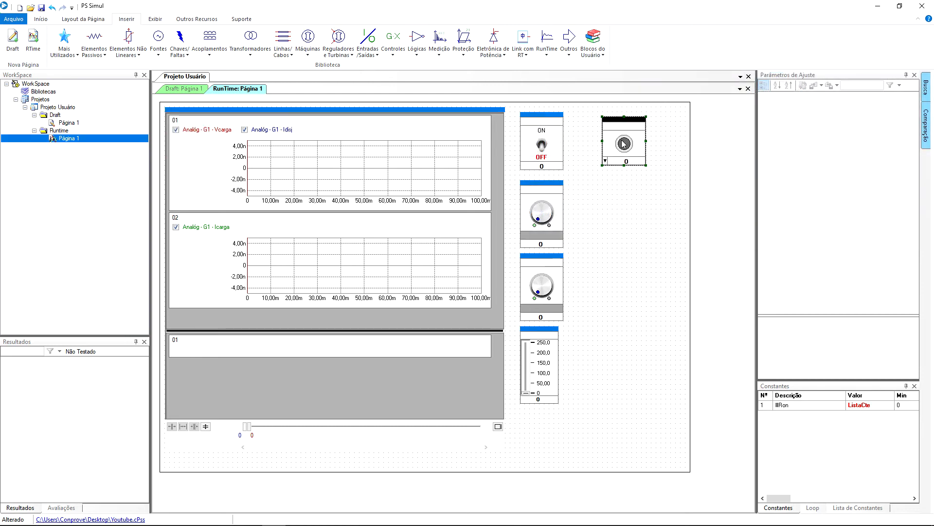
{"action": "left_click", "coordinate": [547, 42]}
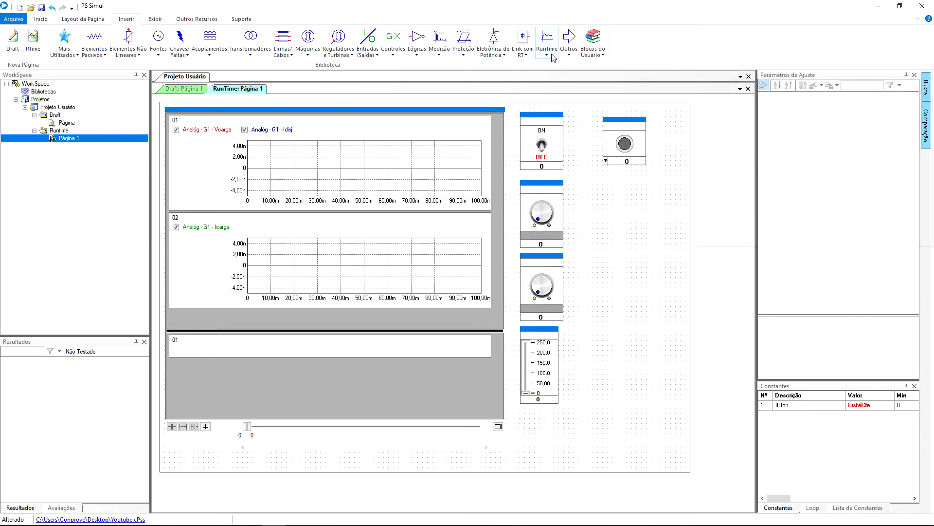
{"action": "left_click_drag", "start_coordinate": [576, 117], "coordinate": [627, 212]}
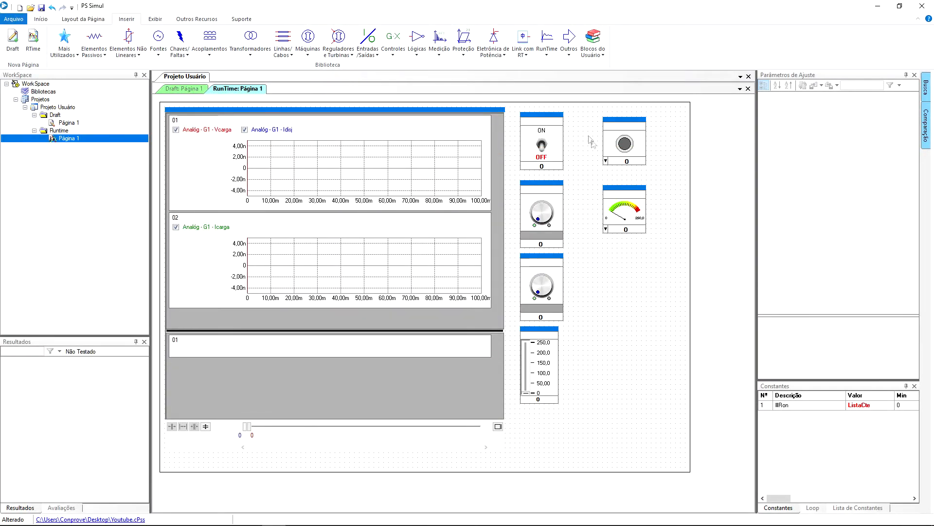
Place two Análise 1Ø post-processing blocks one above the other below the gauge and select the upper one
{"action": "left_click", "coordinate": [547, 53]}
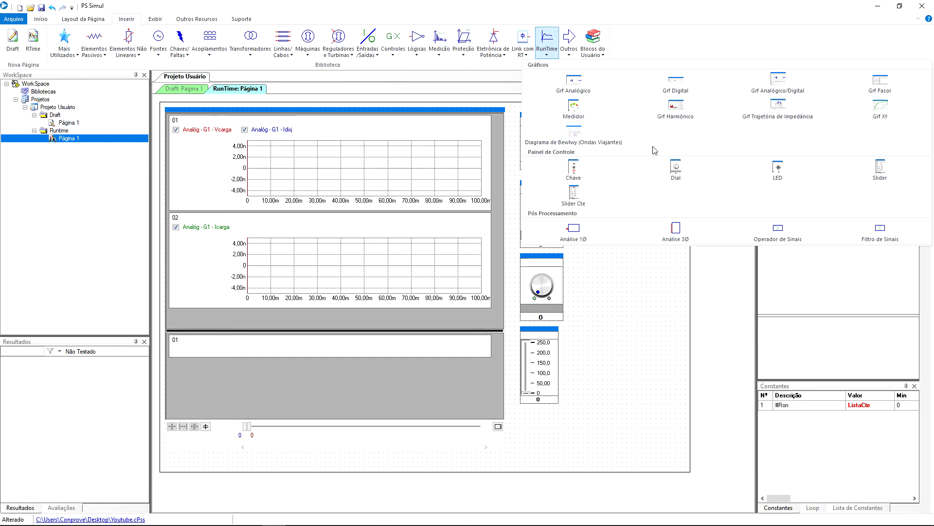
{"action": "left_click", "coordinate": [573, 229]}
{"action": "left_click", "coordinate": [615, 260]}
{"action": "left_click", "coordinate": [621, 259]}
{"action": "left_click", "coordinate": [550, 52]}
{"action": "left_click", "coordinate": [582, 226]}
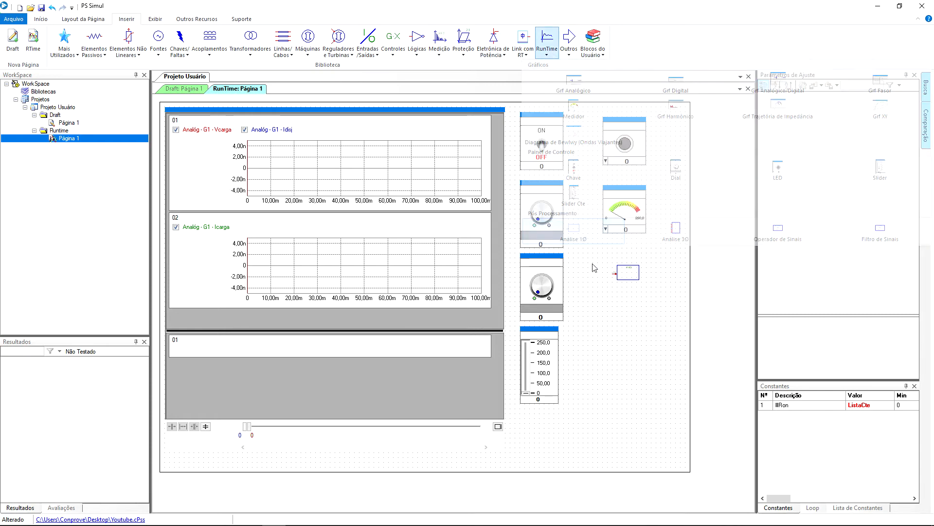
{"action": "left_click", "coordinate": [629, 304]}
{"action": "left_click", "coordinate": [636, 275]}
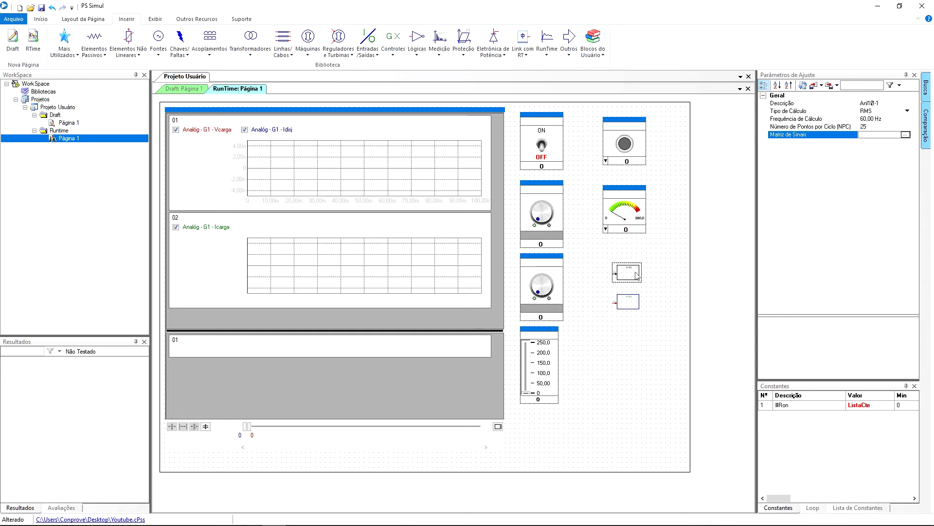
Assign the signal Analóg - G1 - Idisj to the upper Análise 1Ø block's signal matrix
{"action": "left_click", "coordinate": [905, 135]}
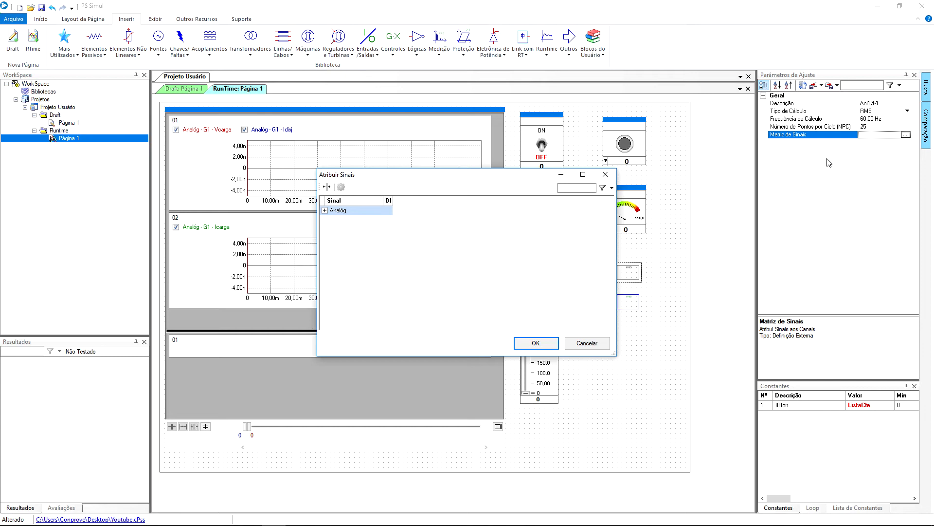
{"action": "left_click", "coordinate": [325, 211]}
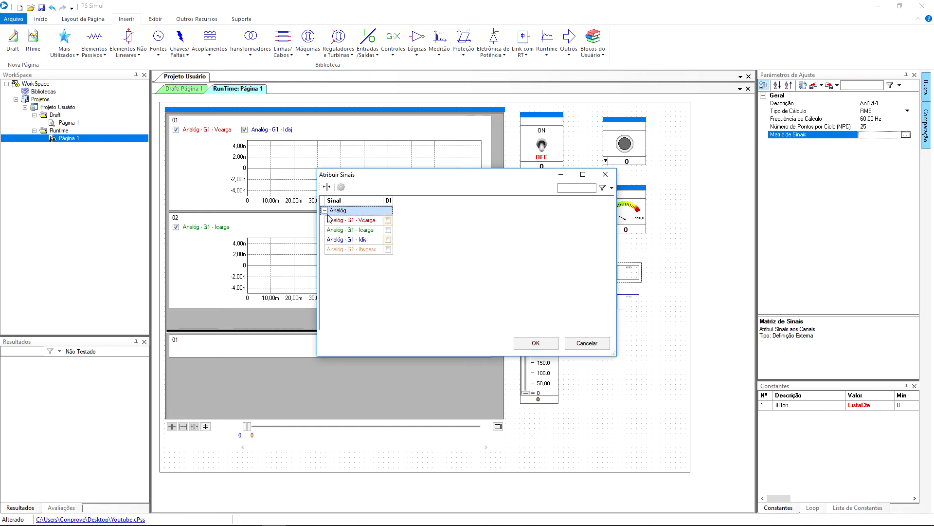
{"action": "left_click", "coordinate": [388, 239]}
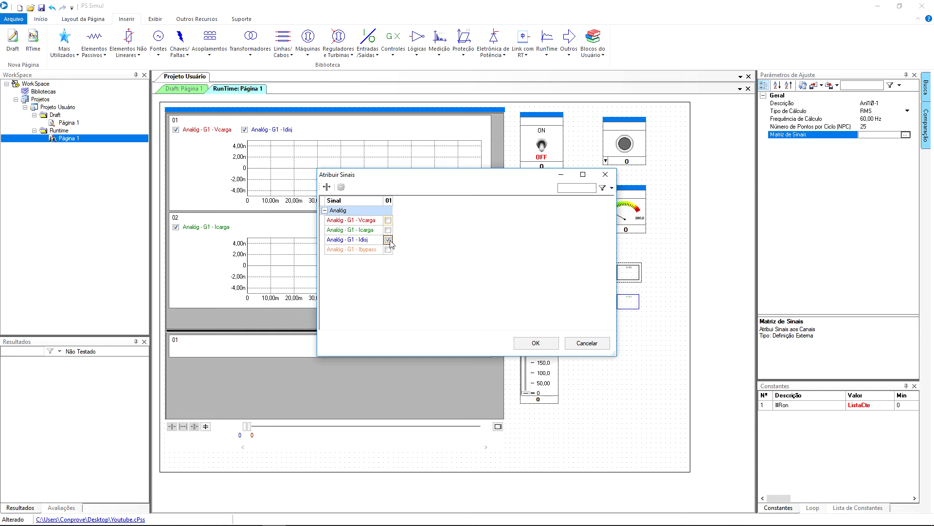
{"action": "left_click", "coordinate": [535, 343]}
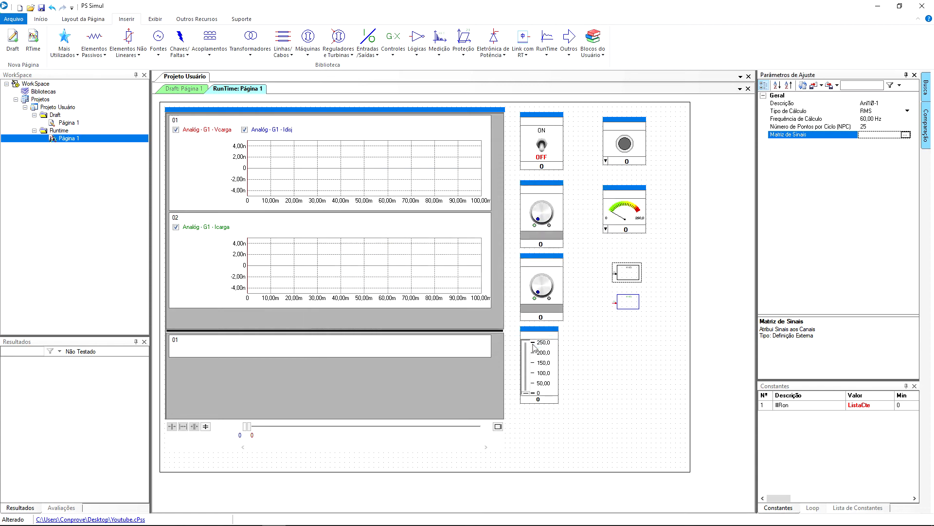
Assign the signal Analóg - G1 - Ibypass to the lower Análise 1Ø block's signal matrix
{"action": "left_click", "coordinate": [635, 309]}
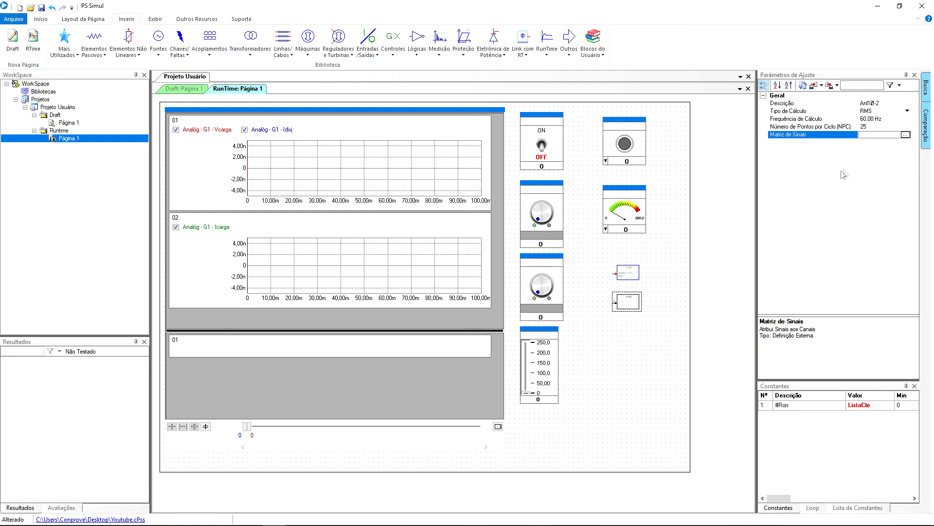
{"action": "left_click", "coordinate": [906, 136]}
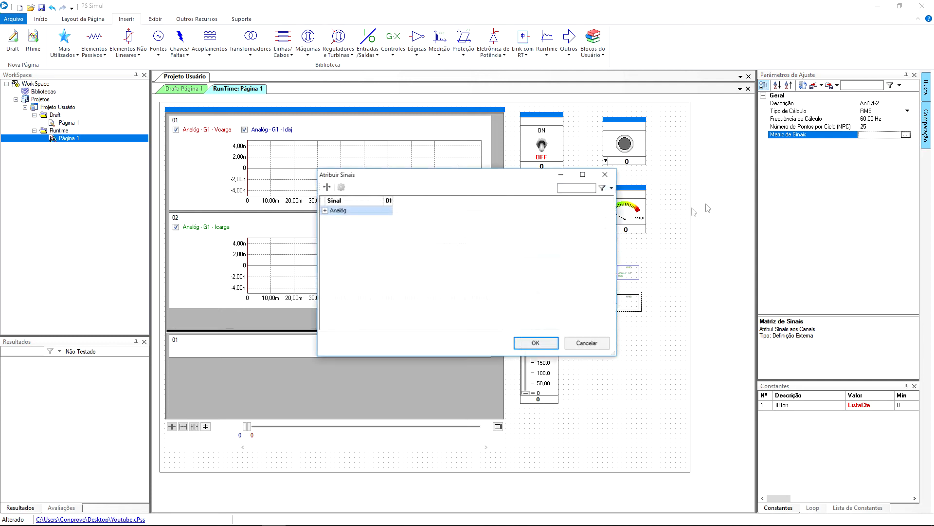
{"action": "double_click", "coordinate": [339, 211]}
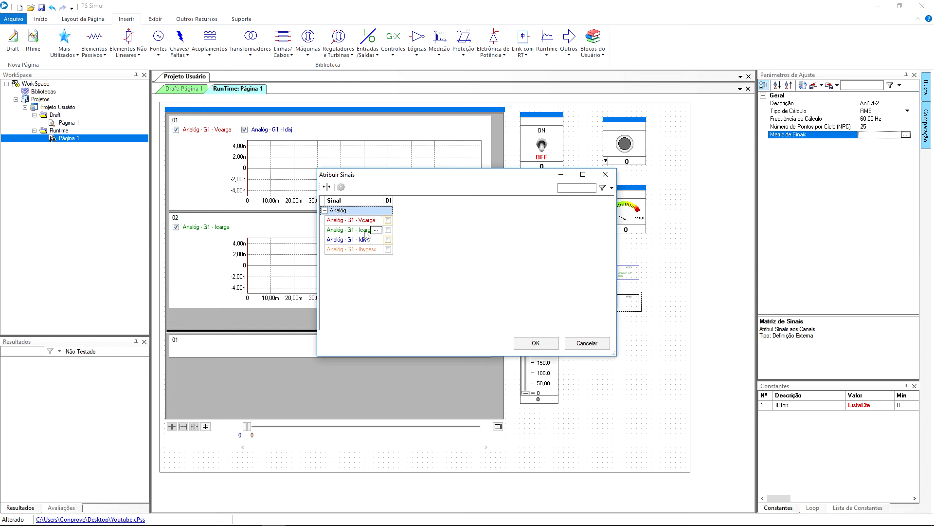
{"action": "left_click", "coordinate": [388, 249]}
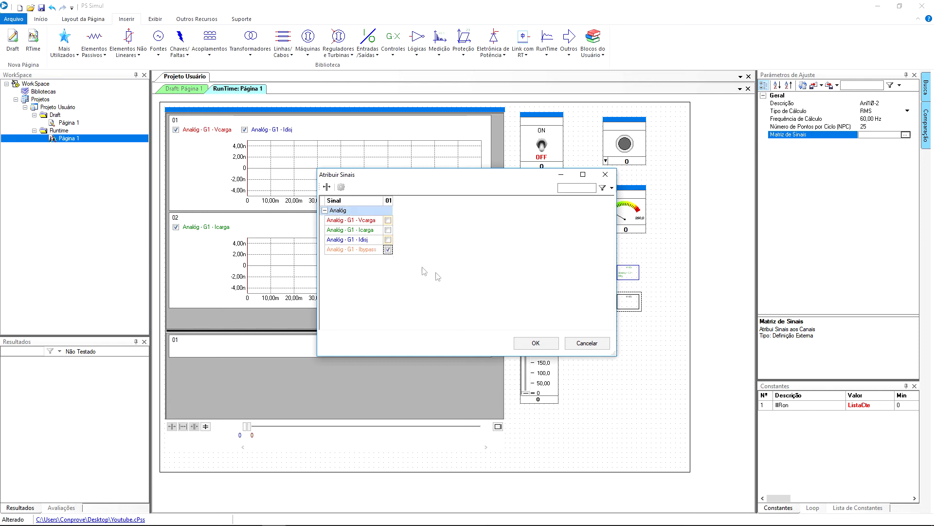
{"action": "left_click", "coordinate": [536, 343]}
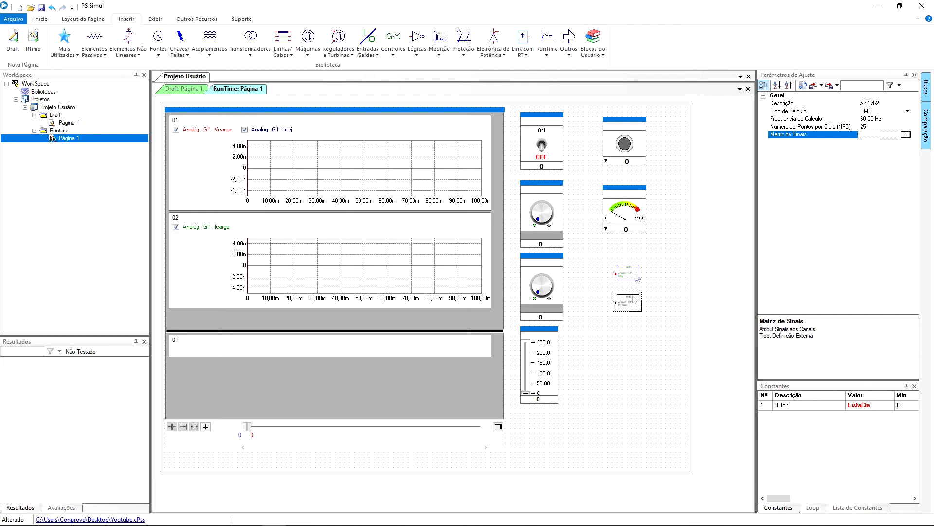
Set Analóg - G1 - Vcarga as the reference signal of the Medidor gauge
{"action": "left_click_drag", "start_coordinate": [692, 181], "coordinate": [600, 235]}
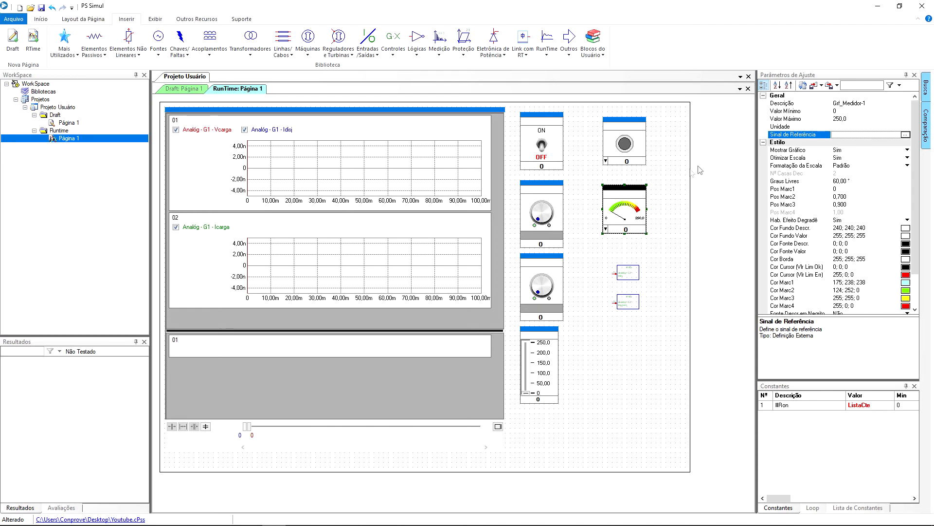
{"action": "left_click", "coordinate": [906, 134]}
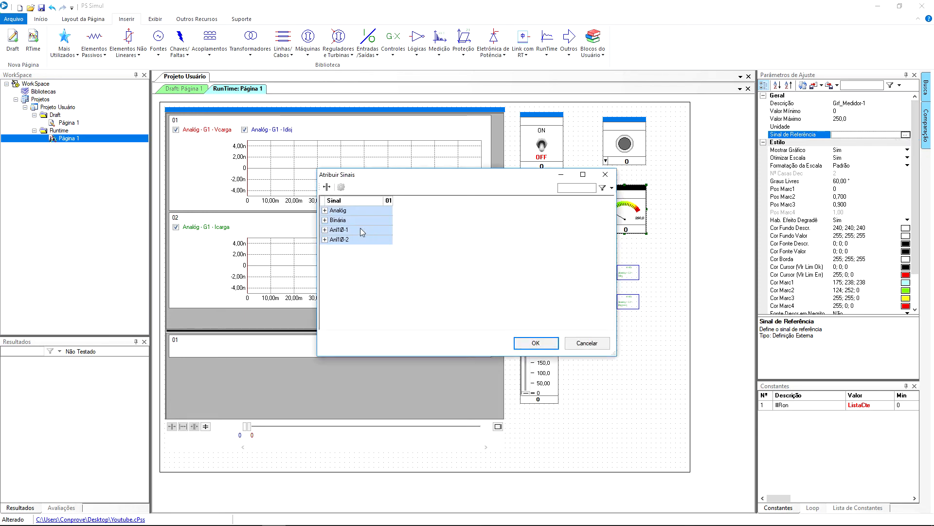
{"action": "double_click", "coordinate": [346, 212]}
{"action": "left_click", "coordinate": [388, 222]}
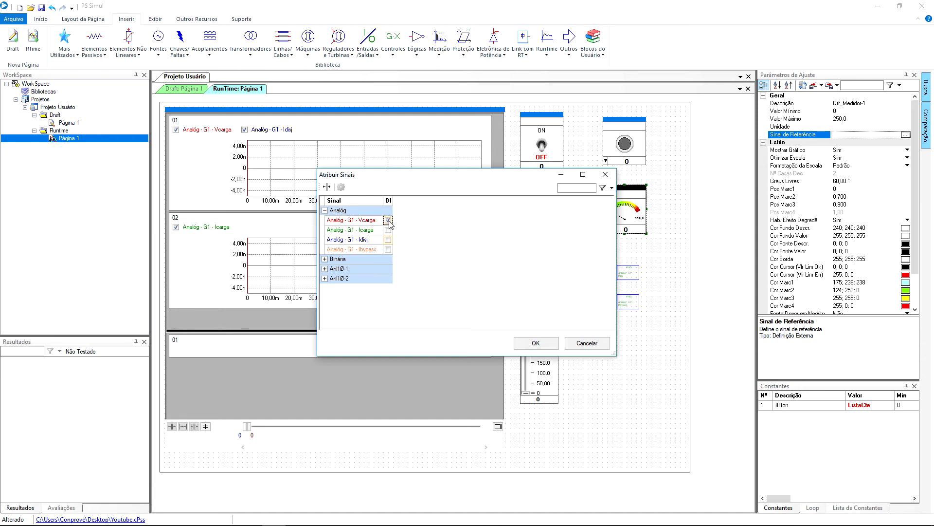
{"action": "left_click", "coordinate": [536, 343]}
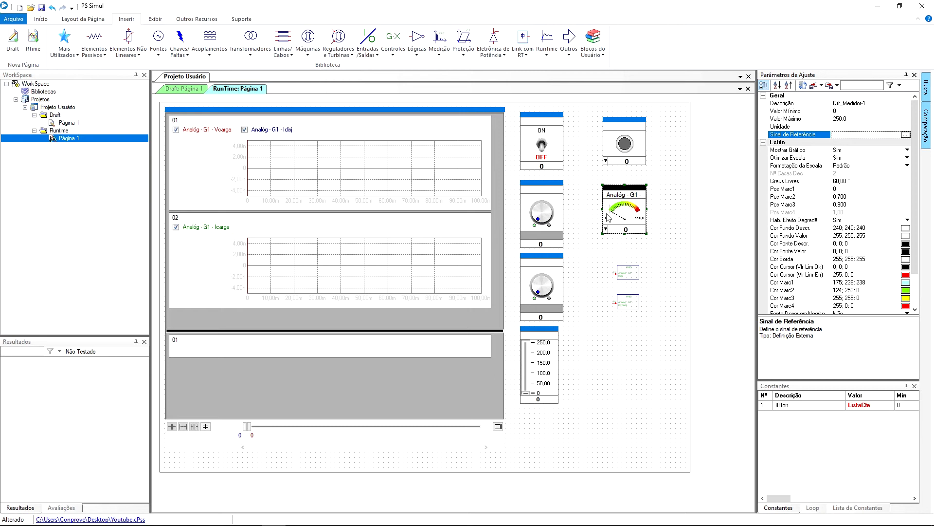
Set the LED's ON level (Nível LED ON) to 30
{"action": "left_click", "coordinate": [636, 125]}
{"action": "left_click", "coordinate": [861, 113]}
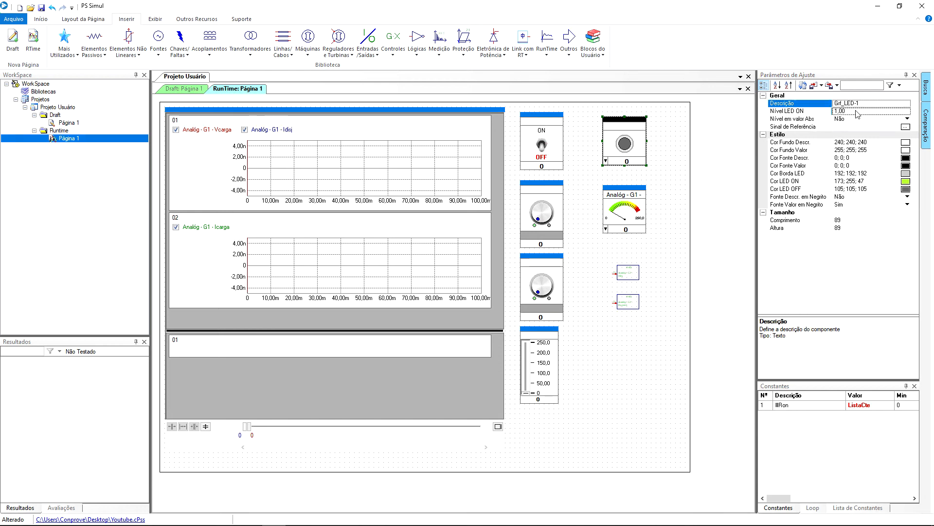
{"action": "type", "text": "30"}
{"action": "key", "text": "Return"}
Set Analóg - G1 - Icarga as the reference signal of the LED
{"action": "left_click", "coordinate": [906, 126]}
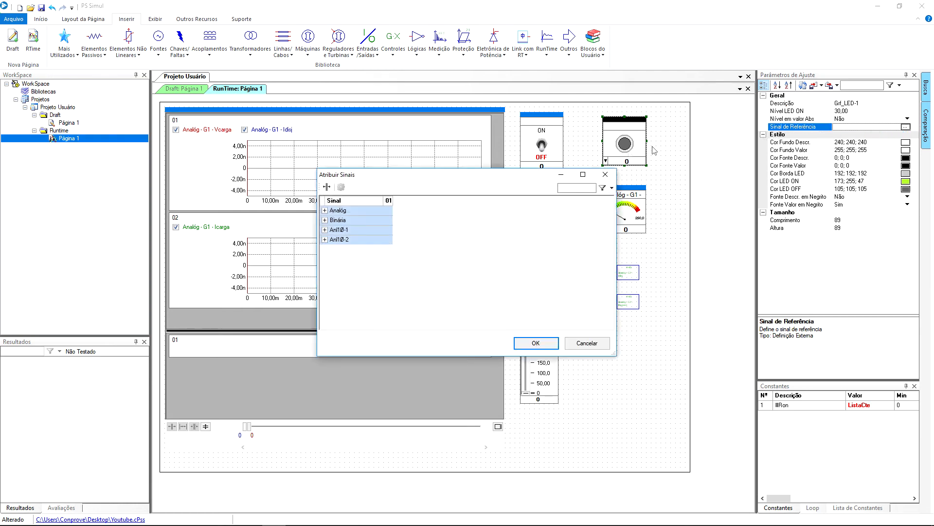
{"action": "double_click", "coordinate": [376, 211]}
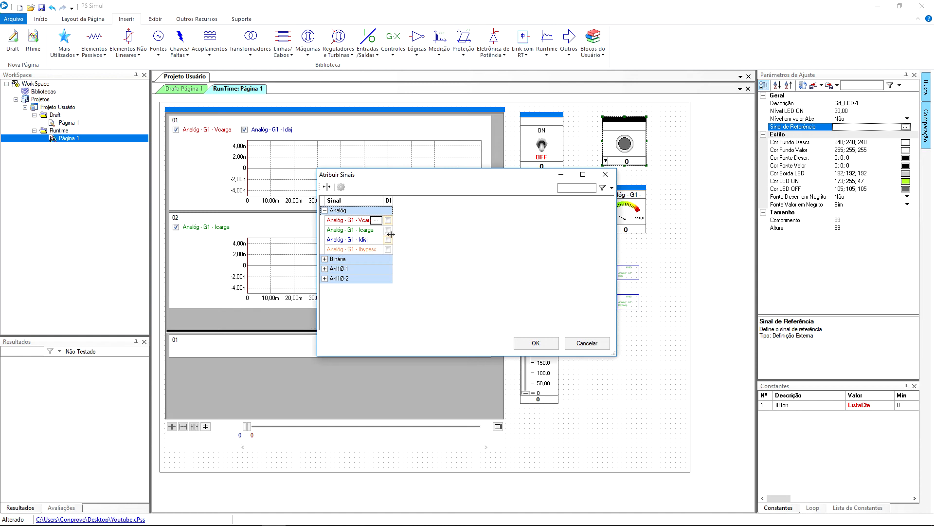
{"action": "left_click", "coordinate": [388, 229]}
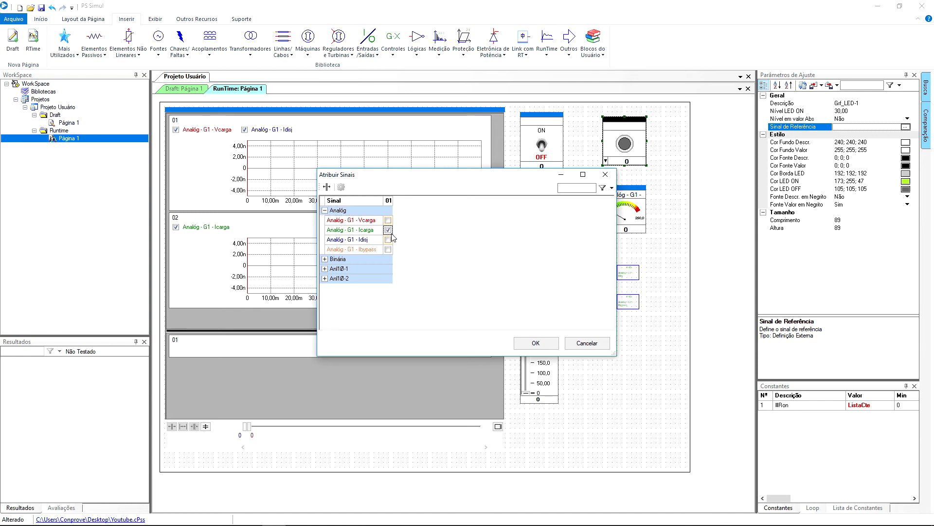
{"action": "left_click", "coordinate": [535, 342]}
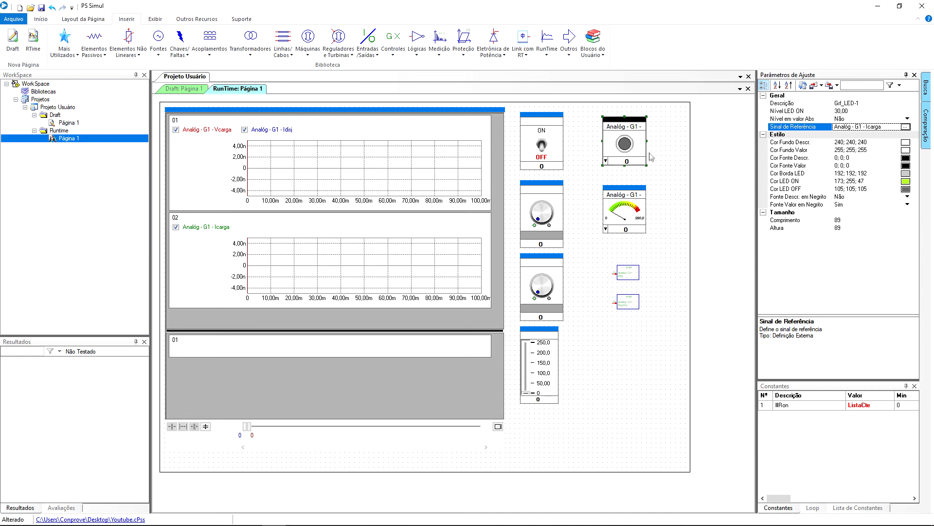
Widen the LED to a length of about 129 and widen the Medidor gauge to match it
{"action": "left_click_drag", "start_coordinate": [648, 148], "coordinate": [641, 201]}
{"action": "left_click_drag", "start_coordinate": [651, 143], "coordinate": [666, 143]}
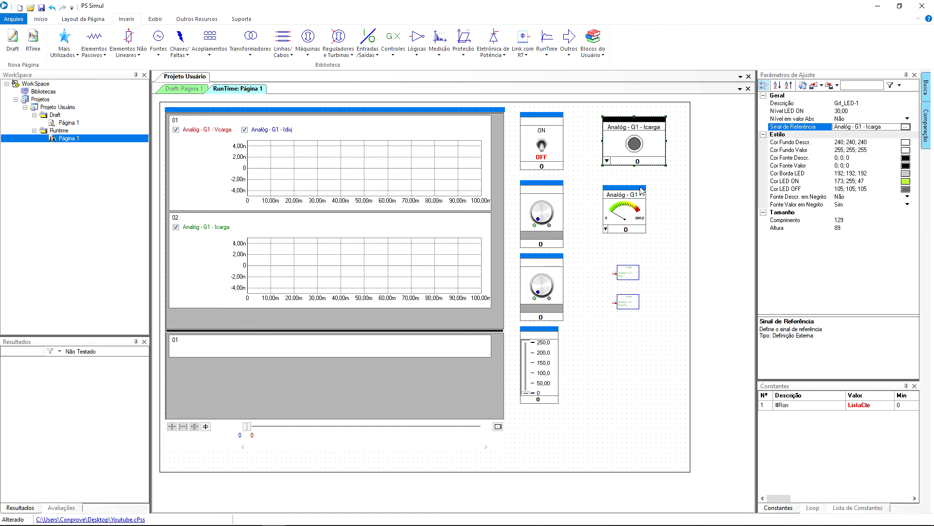
{"action": "left_click", "coordinate": [643, 203]}
{"action": "left_click_drag", "start_coordinate": [648, 209], "coordinate": [672, 210]}
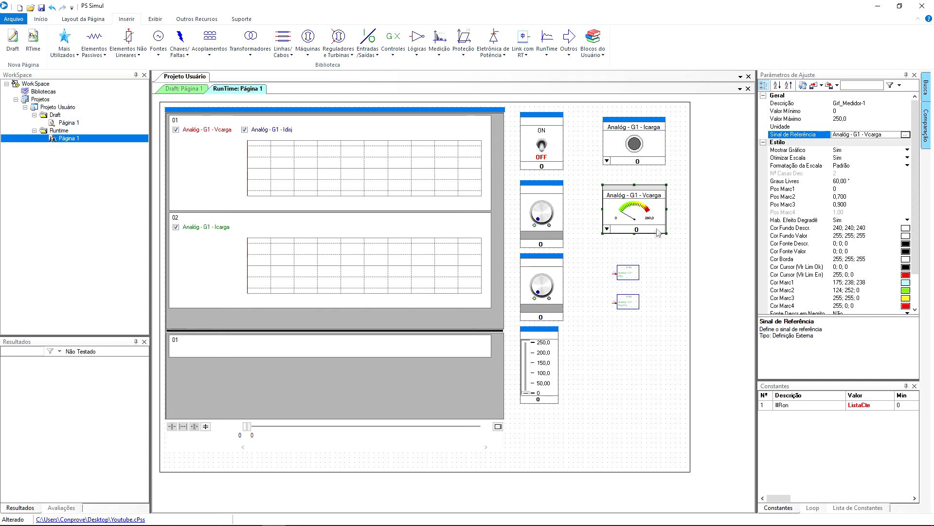
Make the Medidor gauge slightly taller and extend its left side so the full signal name fits
{"action": "left_click_drag", "start_coordinate": [636, 241], "coordinate": [636, 249]}
{"action": "left_click", "coordinate": [661, 258]}
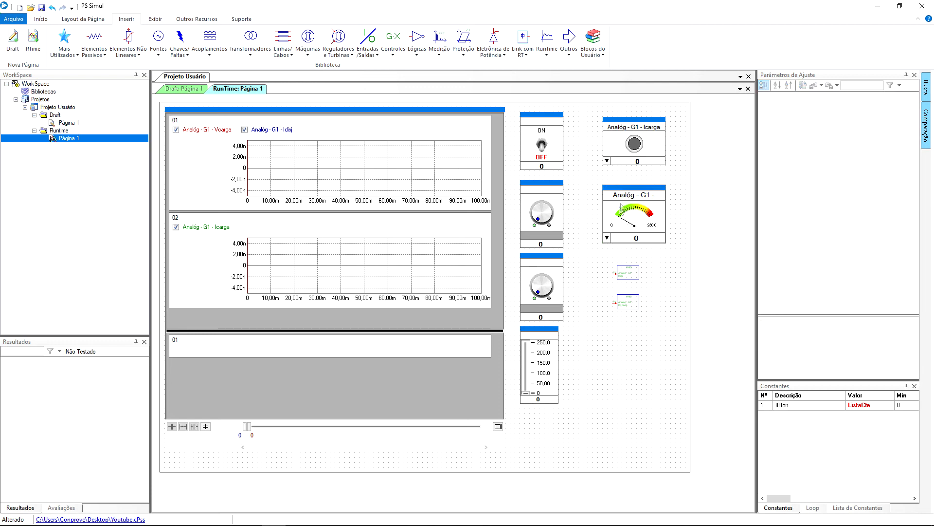
{"action": "left_click", "coordinate": [616, 192]}
{"action": "left_click_drag", "start_coordinate": [606, 216], "coordinate": [586, 217]}
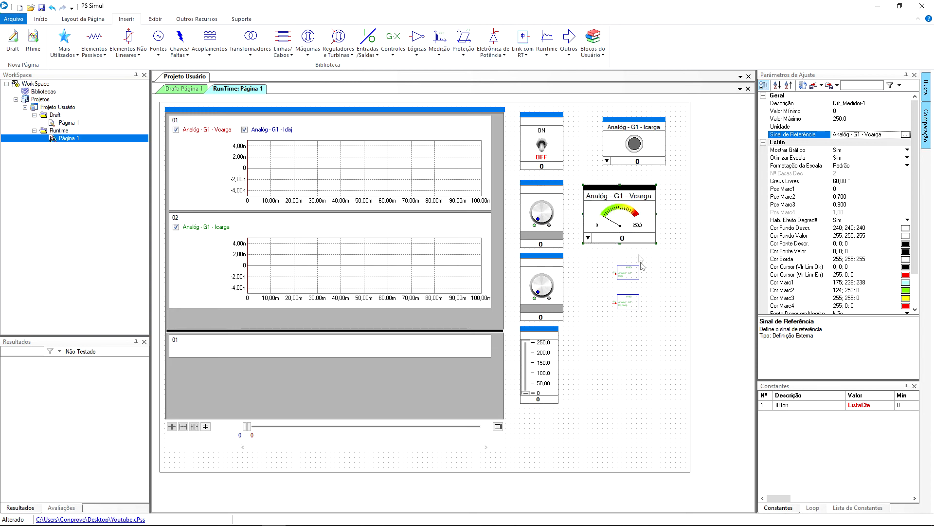
{"action": "left_click", "coordinate": [658, 268]}
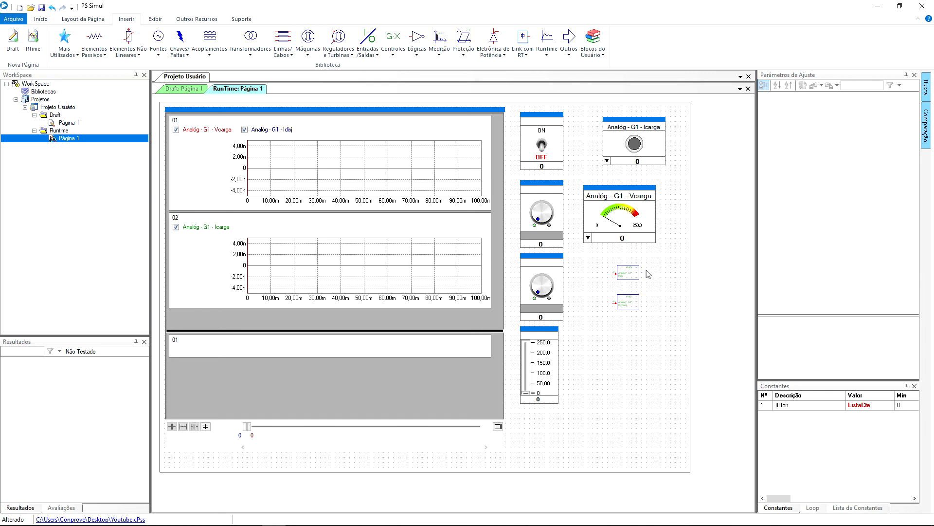
Rename the upper Análise 1Ø block as DisjRMS
{"action": "left_click", "coordinate": [637, 273]}
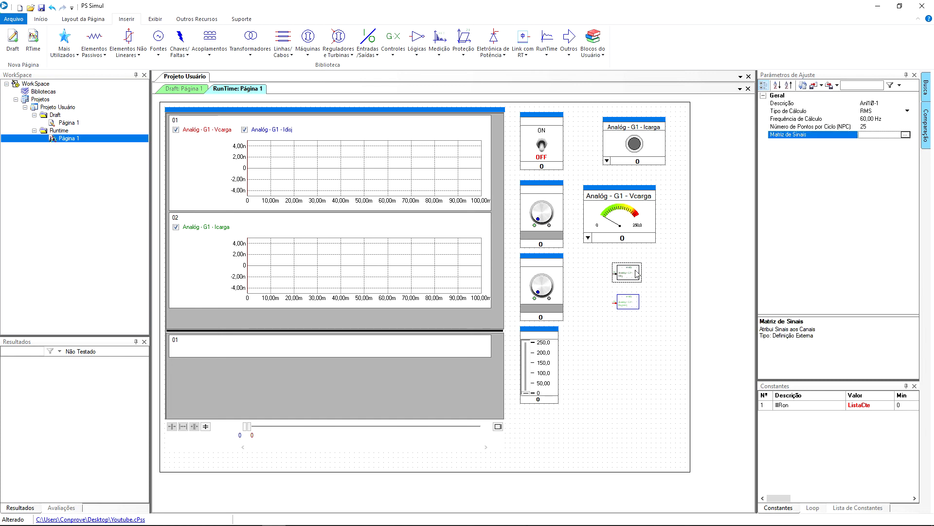
{"action": "left_click", "coordinate": [865, 104]}
{"action": "left_click", "coordinate": [866, 104]}
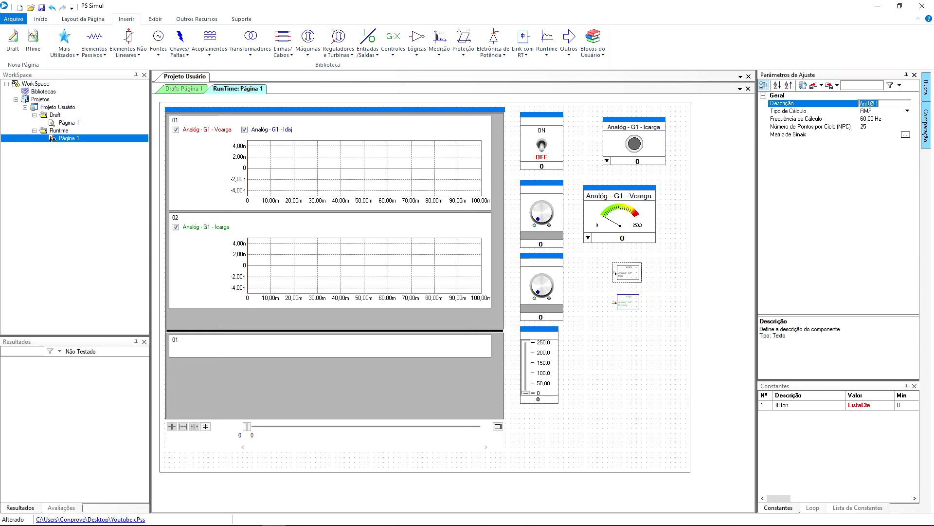
{"action": "type", "text": "DisjRMS"}
{"action": "key", "text": "Return"}
Rename the lower Análise 1Ø block as ByPassRMS
{"action": "left_click", "coordinate": [627, 302]}
{"action": "left_click", "coordinate": [870, 104]}
{"action": "type", "text": "By"}
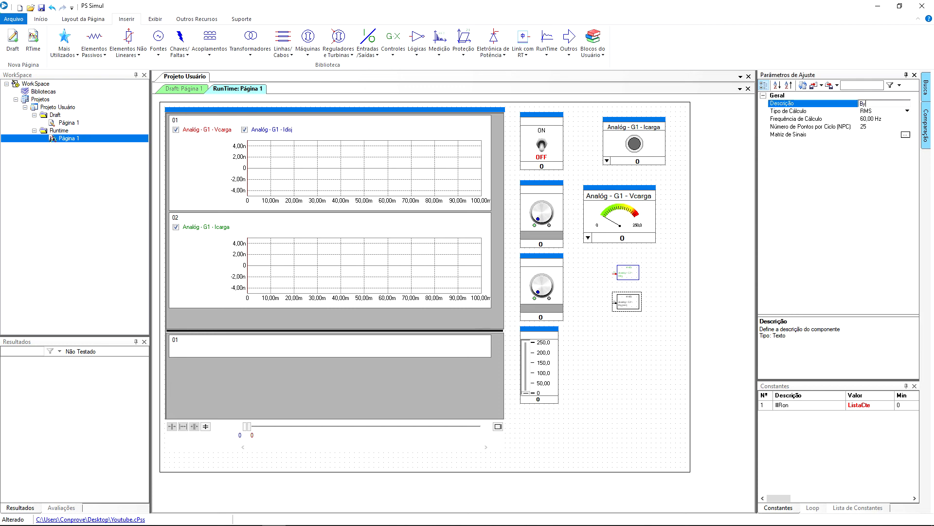
{"action": "type", "text": "PassRMS"}
{"action": "key", "text": "Return"}
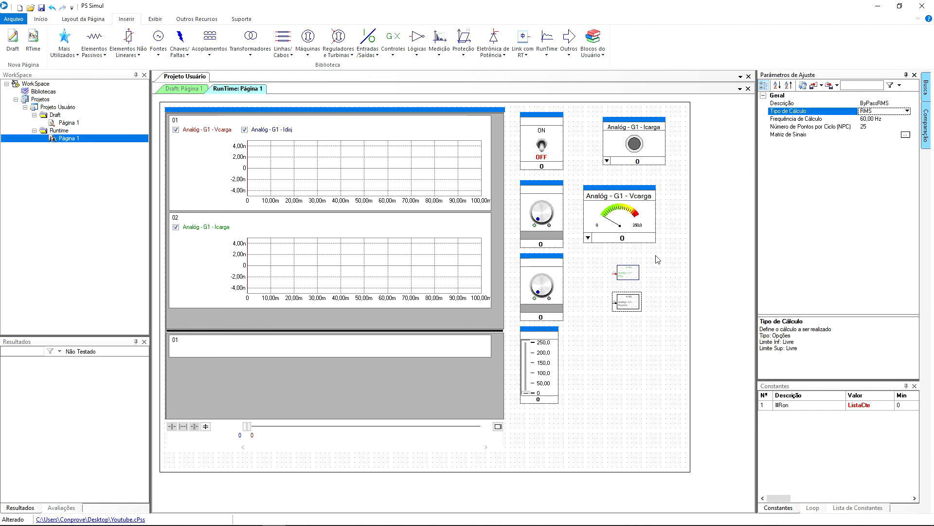
Open the signal assignment of the analog graph and remove Analóg - G1 - Idisj from plot 01
{"action": "left_click", "coordinate": [469, 158]}
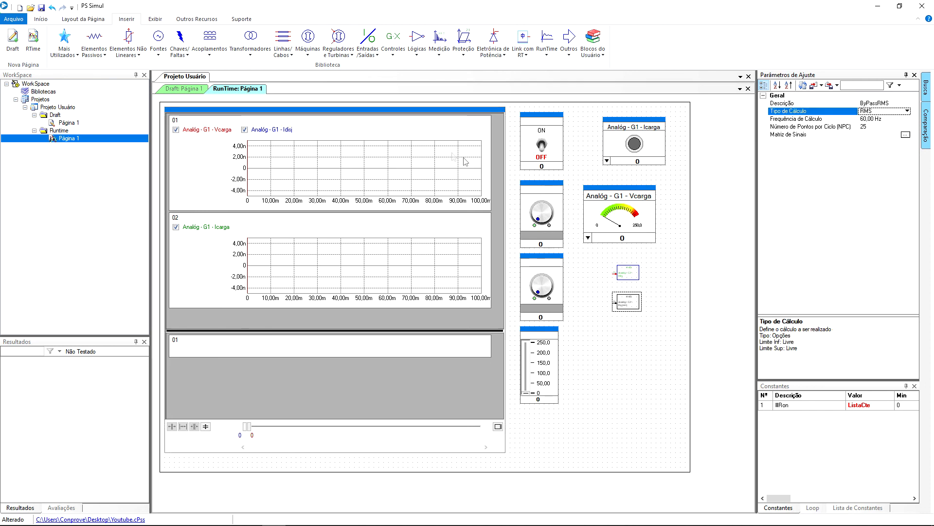
{"action": "right_click", "coordinate": [392, 130]}
{"action": "left_click", "coordinate": [427, 172]}
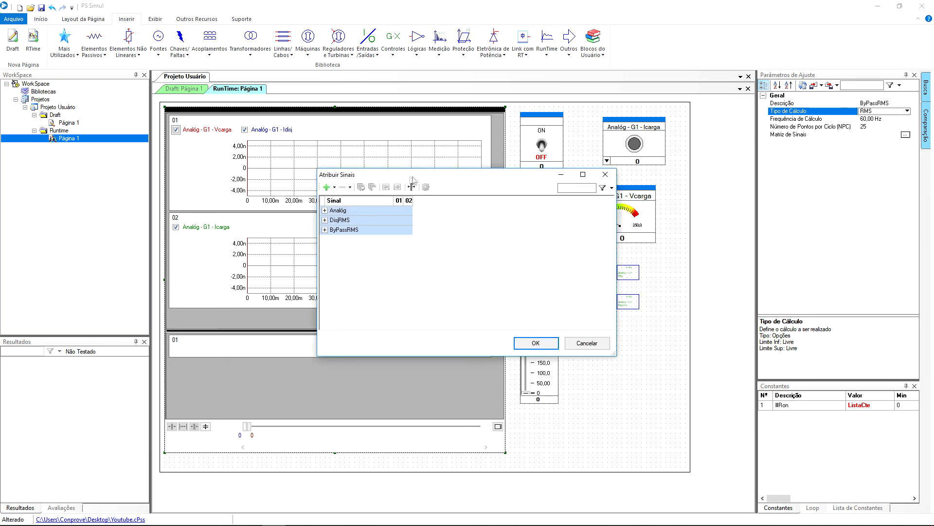
{"action": "left_click", "coordinate": [324, 210]}
{"action": "left_click", "coordinate": [398, 239]}
{"action": "left_click", "coordinate": [399, 240]}
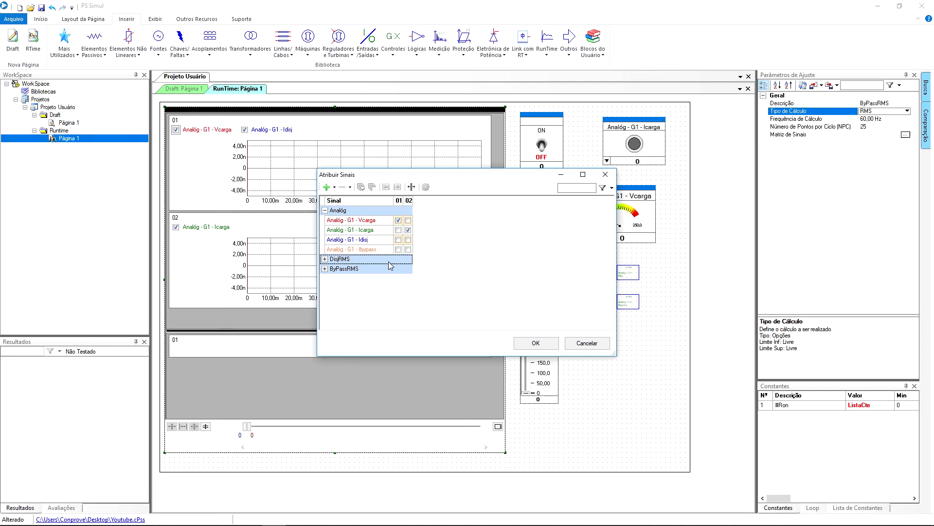
Add the signals DisjRMS - RMS and ByPassRMS - RMS to plot 02 of the graph
{"action": "double_click", "coordinate": [393, 261]}
{"action": "left_click", "coordinate": [408, 269]}
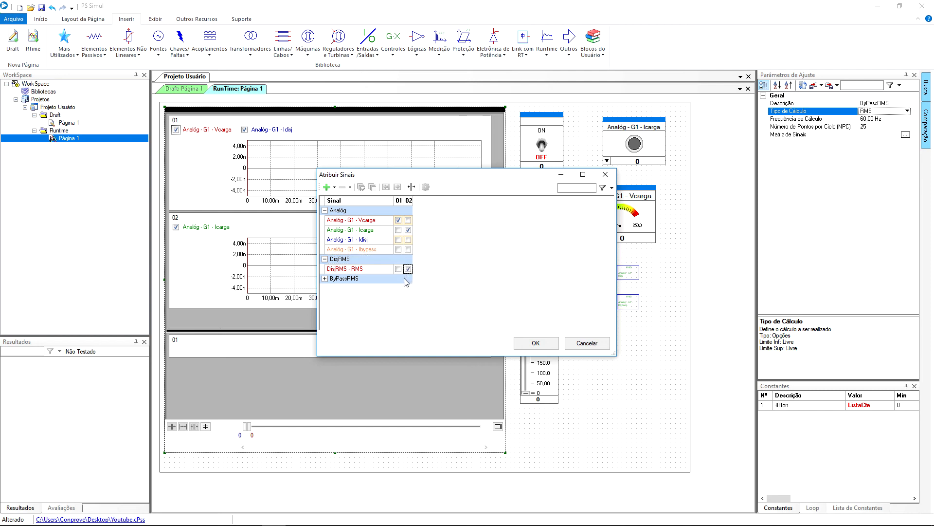
{"action": "double_click", "coordinate": [406, 280]}
{"action": "left_click", "coordinate": [408, 288]}
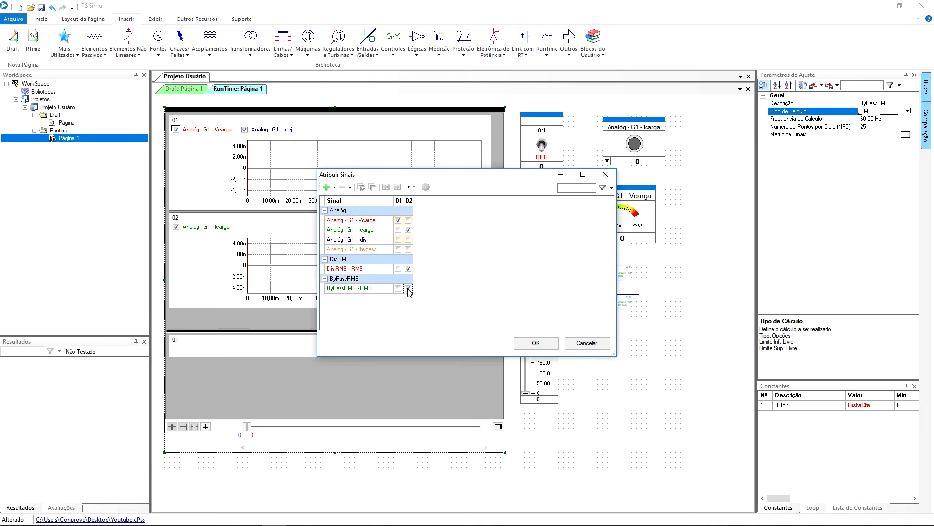
Set the Analóg - G1 - Icarga curve color to blue and apply the analog signal assignment
{"action": "left_click", "coordinate": [385, 231]}
{"action": "left_click", "coordinate": [386, 230]}
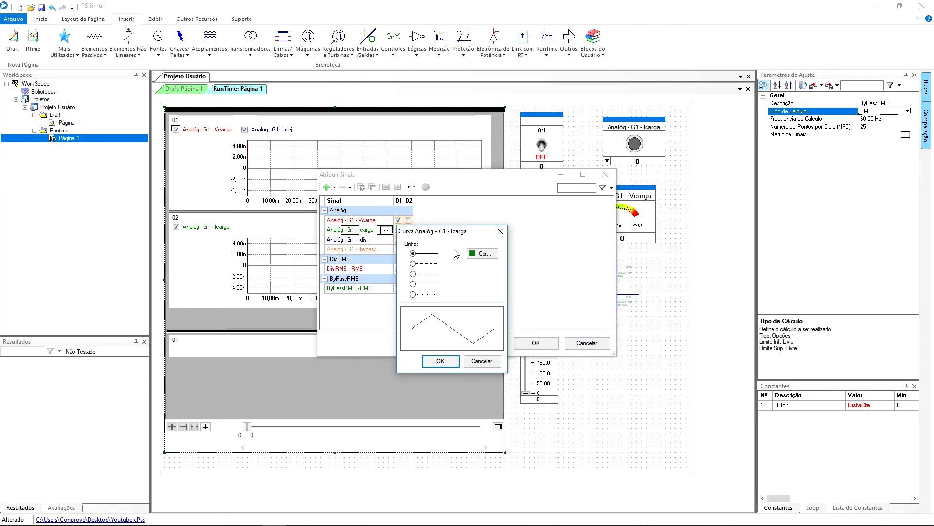
{"action": "left_click", "coordinate": [483, 253]}
{"action": "left_click", "coordinate": [472, 183]}
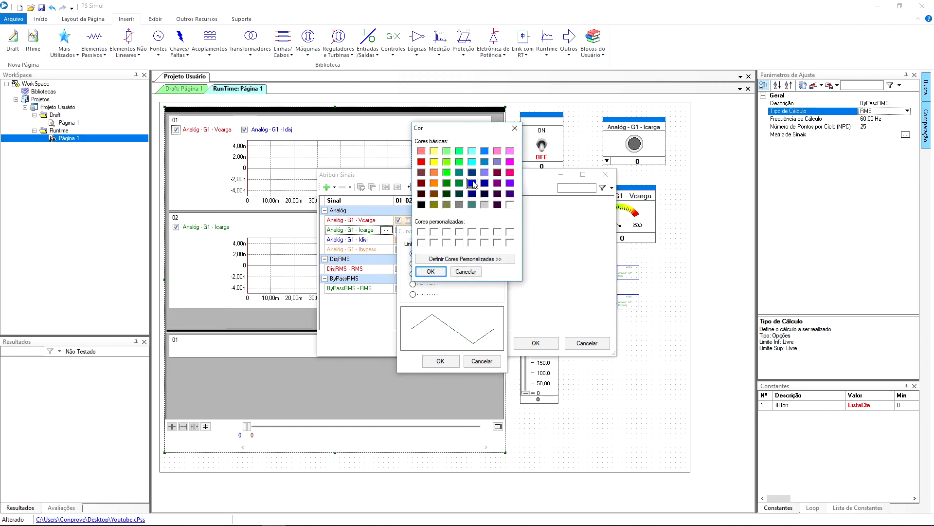
{"action": "left_click", "coordinate": [431, 271]}
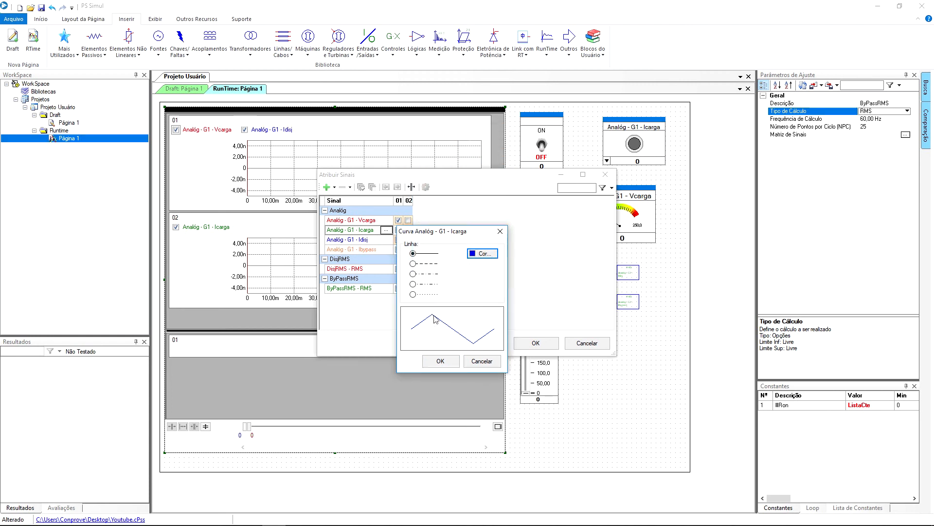
{"action": "left_click", "coordinate": [441, 361]}
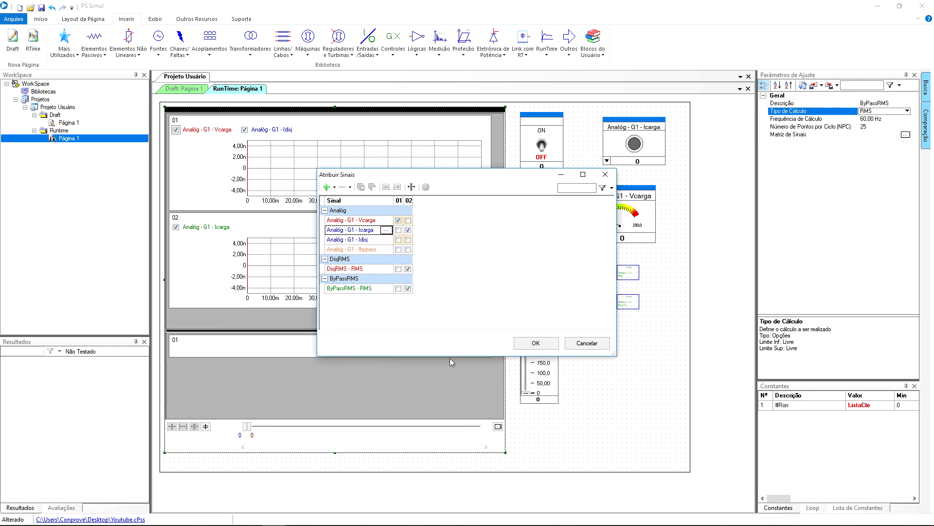
{"action": "left_click", "coordinate": [535, 343]}
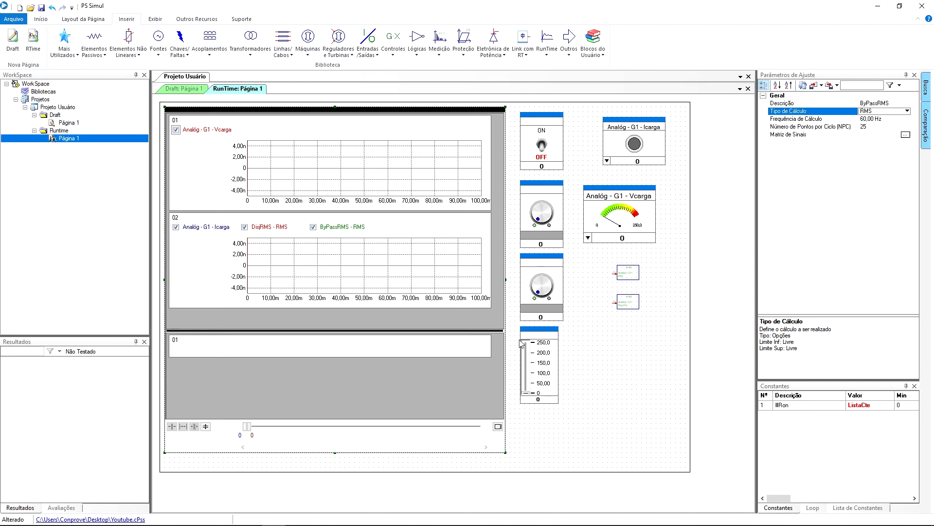
Assign the binary signals BIN1, Grp_Bin-1 and Grp_Bin-2 to plot 01 of the digital graph
{"action": "right_click", "coordinate": [465, 346]}
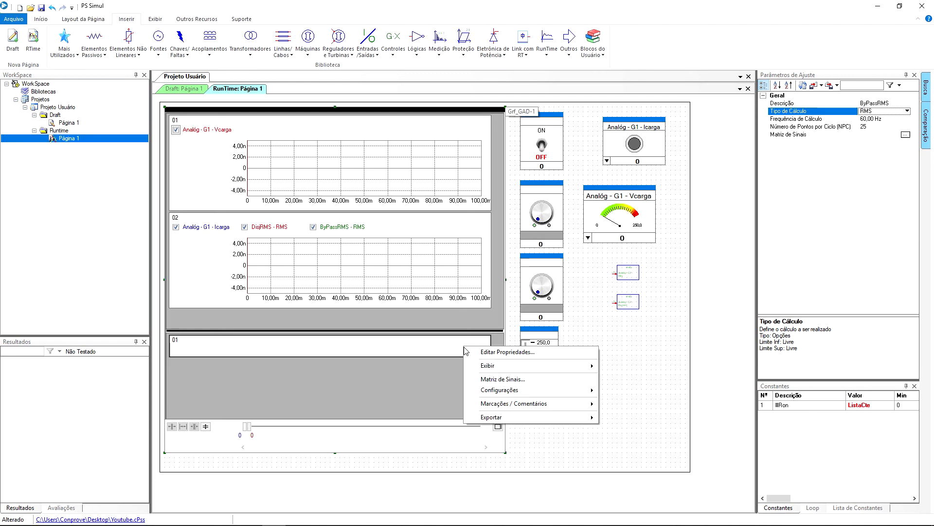
{"action": "left_click", "coordinate": [483, 379]}
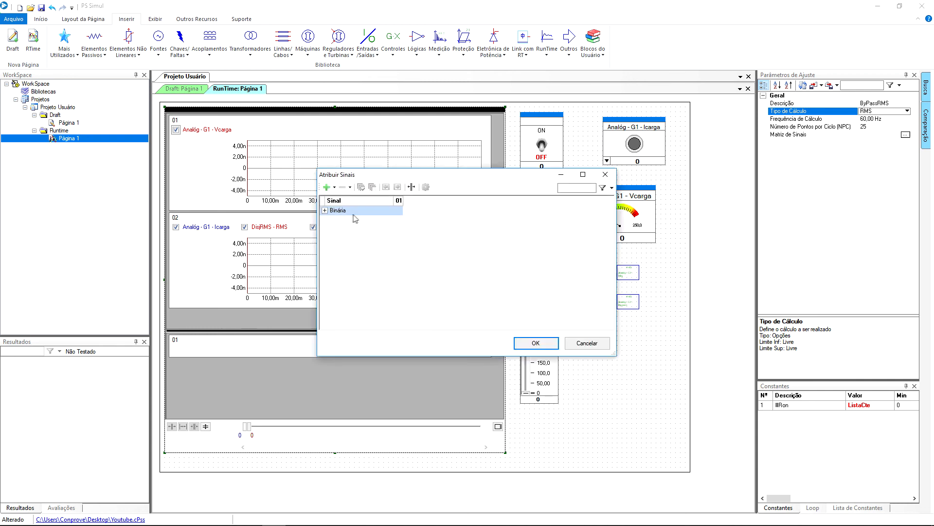
{"action": "double_click", "coordinate": [352, 212]}
{"action": "left_click", "coordinate": [398, 220]}
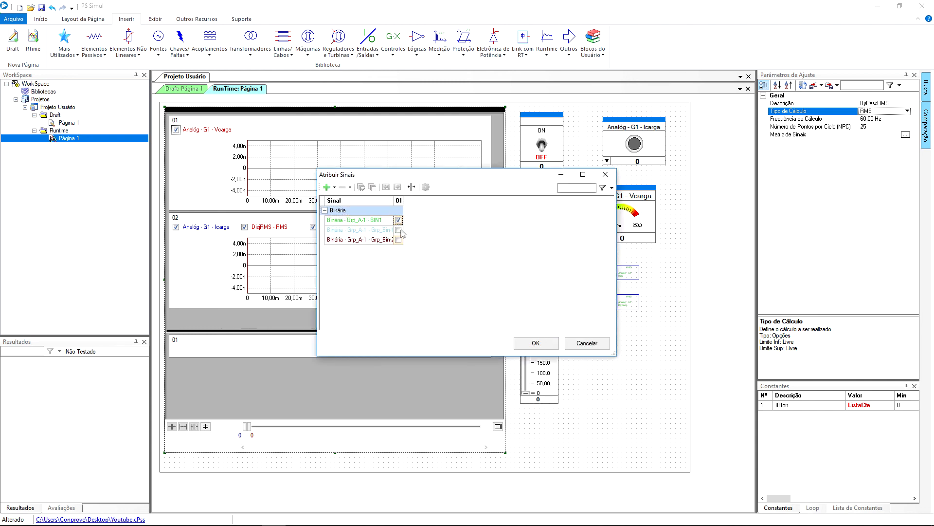
{"action": "left_click", "coordinate": [398, 229]}
{"action": "left_click", "coordinate": [398, 239]}
Set the curve color of the binary signal Grp_A-1 - BIN1 to red
{"action": "left_click", "coordinate": [387, 220]}
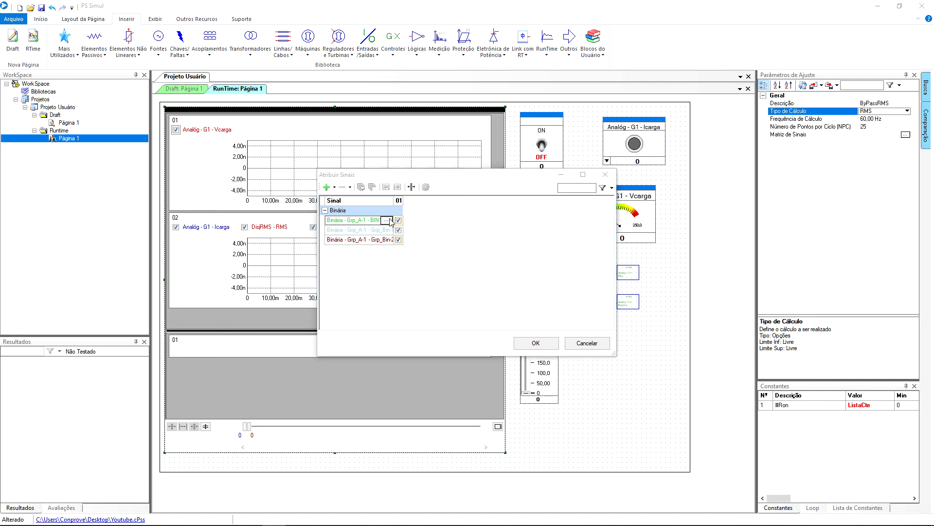
{"action": "left_click", "coordinate": [471, 244]}
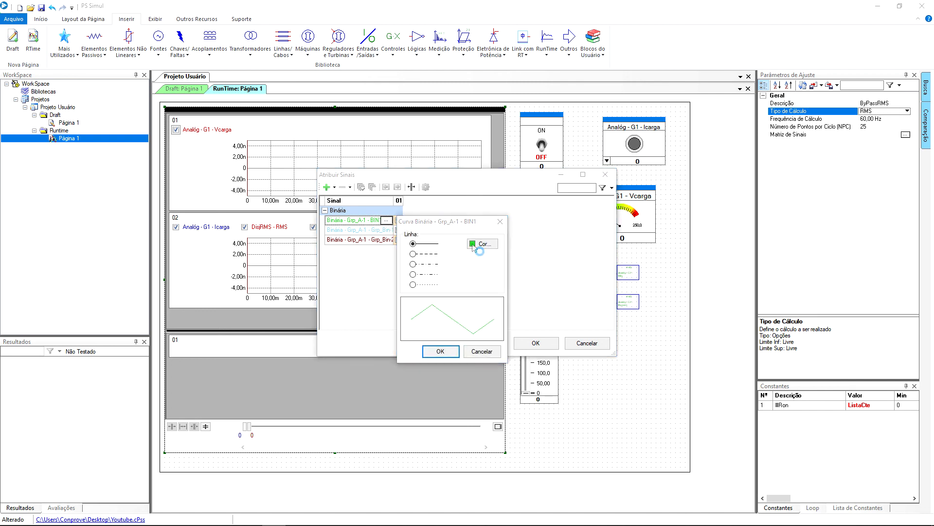
{"action": "left_click", "coordinate": [421, 162]}
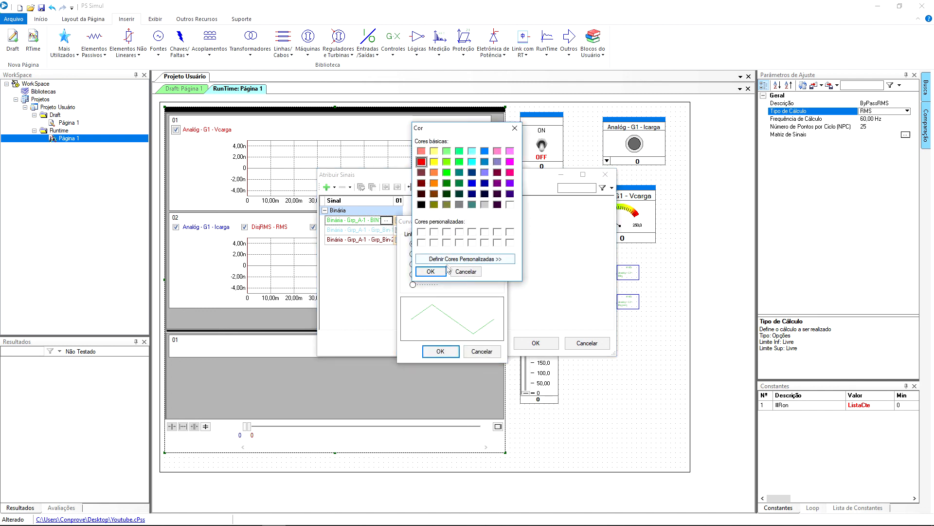
{"action": "left_click", "coordinate": [431, 271]}
{"action": "left_click", "coordinate": [441, 351]}
Set the curve color of the binary signal Grp_A-1 - Grp_Bin-1 to blue
{"action": "left_click", "coordinate": [384, 229]}
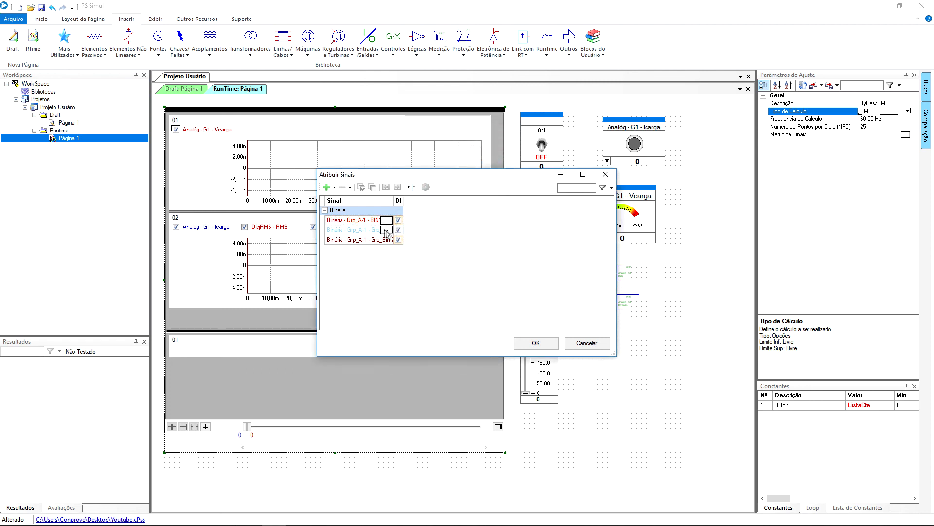
{"action": "left_click", "coordinate": [386, 230]}
{"action": "left_click", "coordinate": [483, 254]}
{"action": "left_click", "coordinate": [472, 183]}
{"action": "left_click", "coordinate": [431, 271]}
{"action": "left_click", "coordinate": [440, 361]}
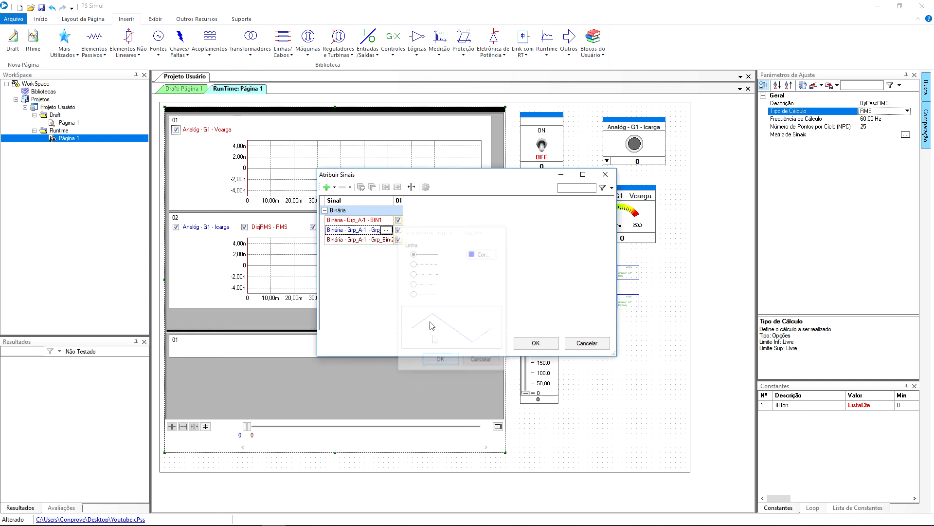
Set the curve color of the binary signal Grp_A-1 - Grp_Bin-2 to green and apply the digital signal assignment
{"action": "left_click", "coordinate": [384, 239]}
{"action": "left_click", "coordinate": [386, 239]}
{"action": "left_click", "coordinate": [490, 267]}
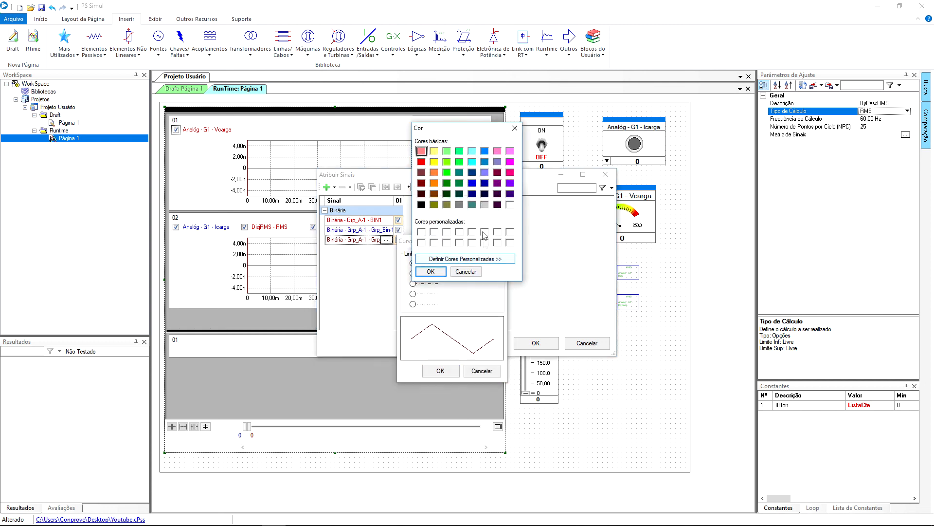
{"action": "left_click", "coordinate": [446, 183]}
{"action": "left_click", "coordinate": [431, 271]}
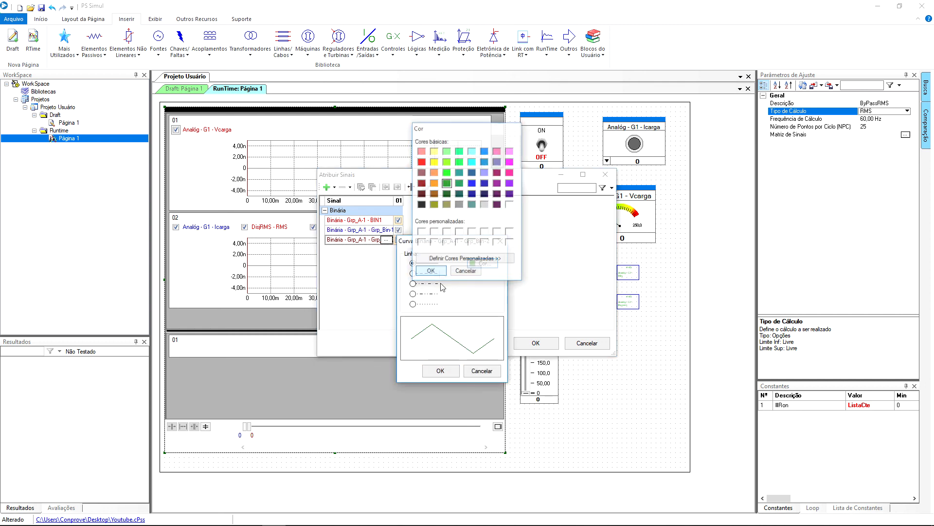
{"action": "left_click", "coordinate": [441, 370]}
{"action": "left_click", "coordinate": [535, 342]}
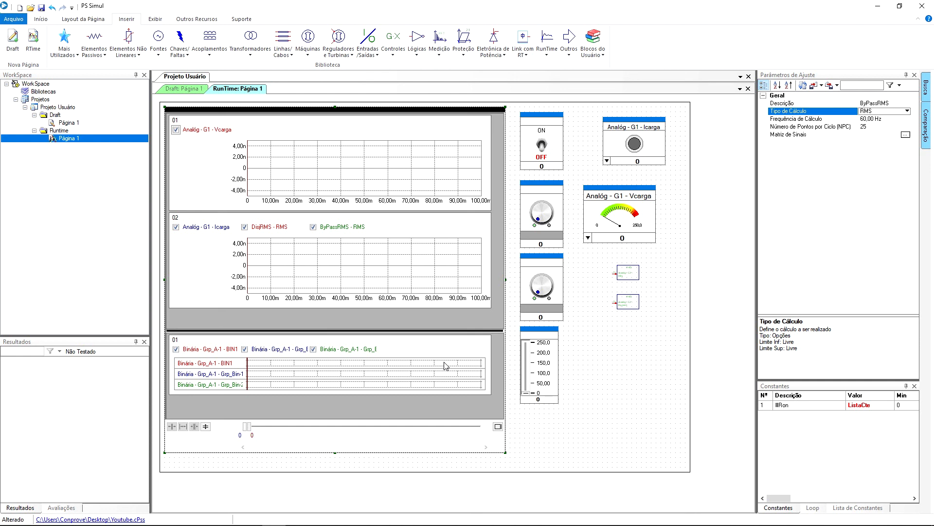
Configure the digital graph with a plot area height of 35 pixels and the title Binárias
{"action": "right_click", "coordinate": [445, 365]}
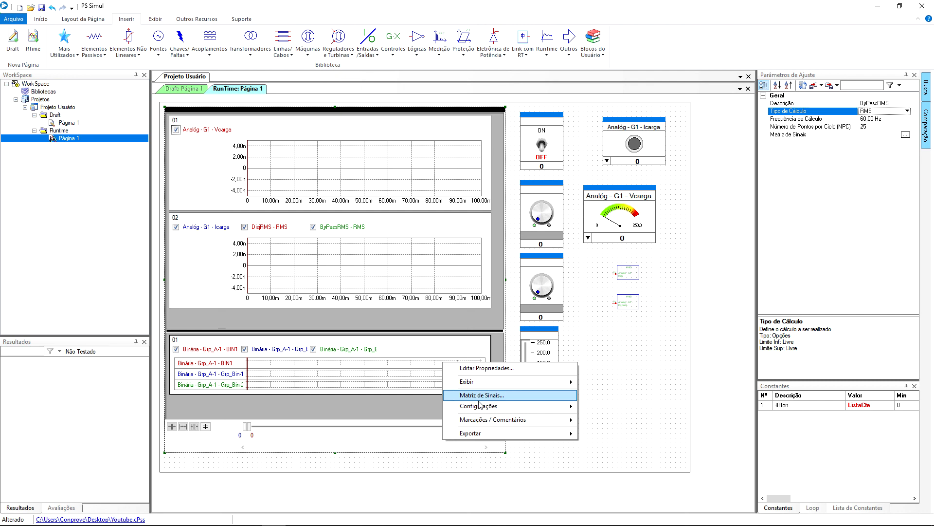
{"action": "mouse_move", "coordinate": [480, 406]}
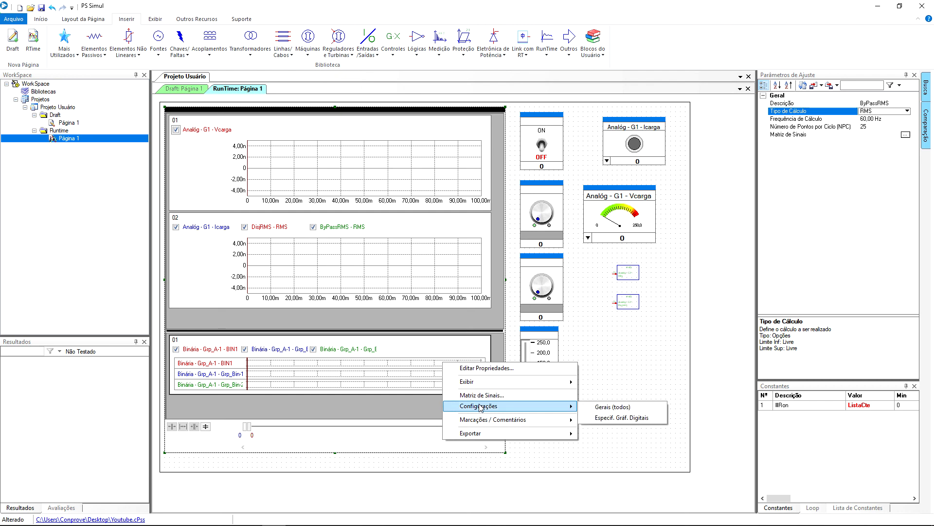
{"action": "left_click", "coordinate": [594, 418]}
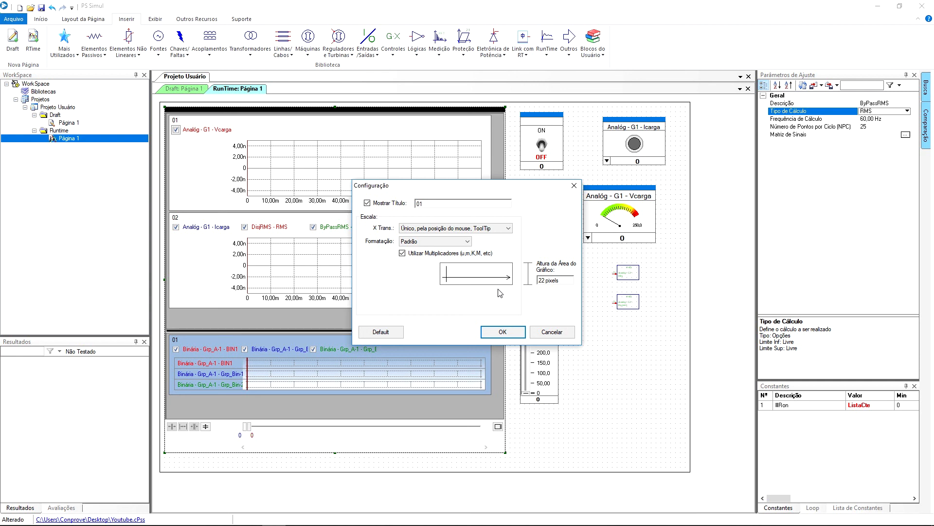
{"action": "double_click", "coordinate": [546, 285]}
{"action": "type", "text": "35"}
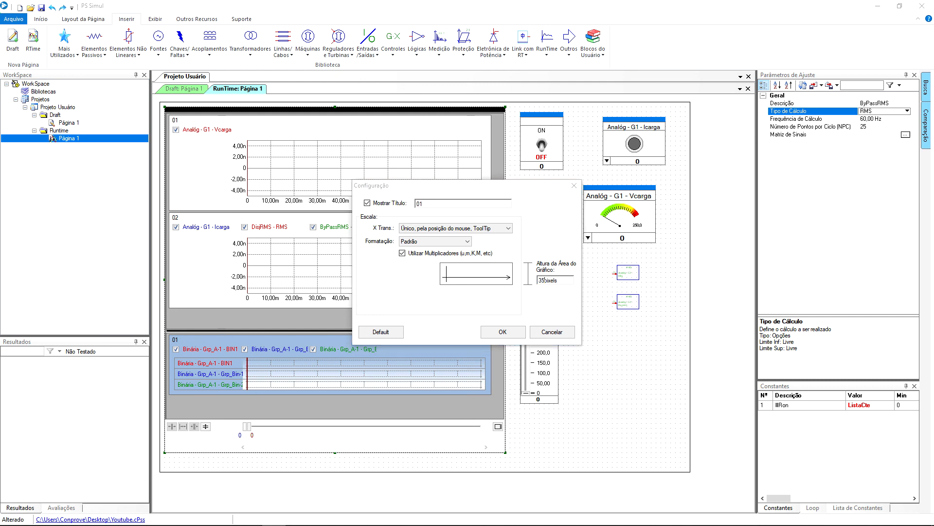
{"action": "double_click", "coordinate": [432, 210]}
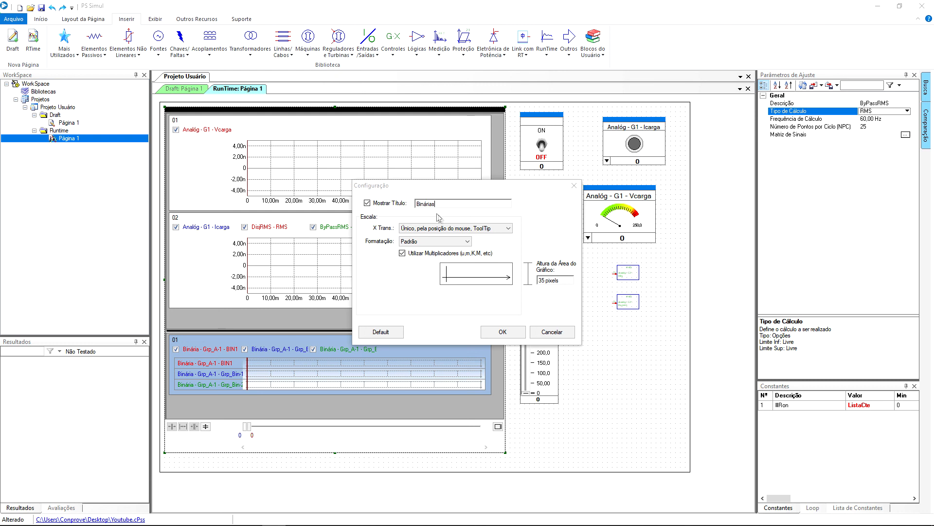
{"action": "left_click", "coordinate": [502, 335]}
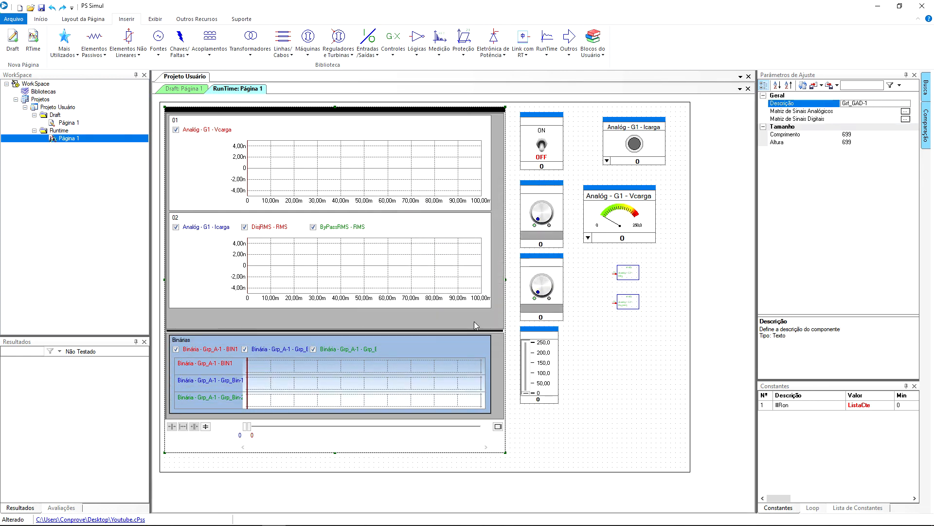
Switch to the Draft circuit page, Página 1
{"action": "left_click", "coordinate": [187, 89]}
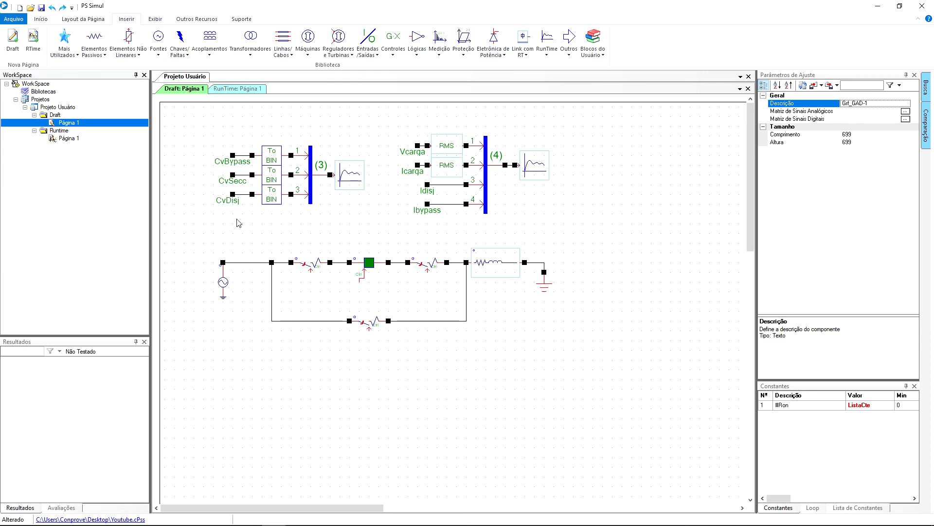